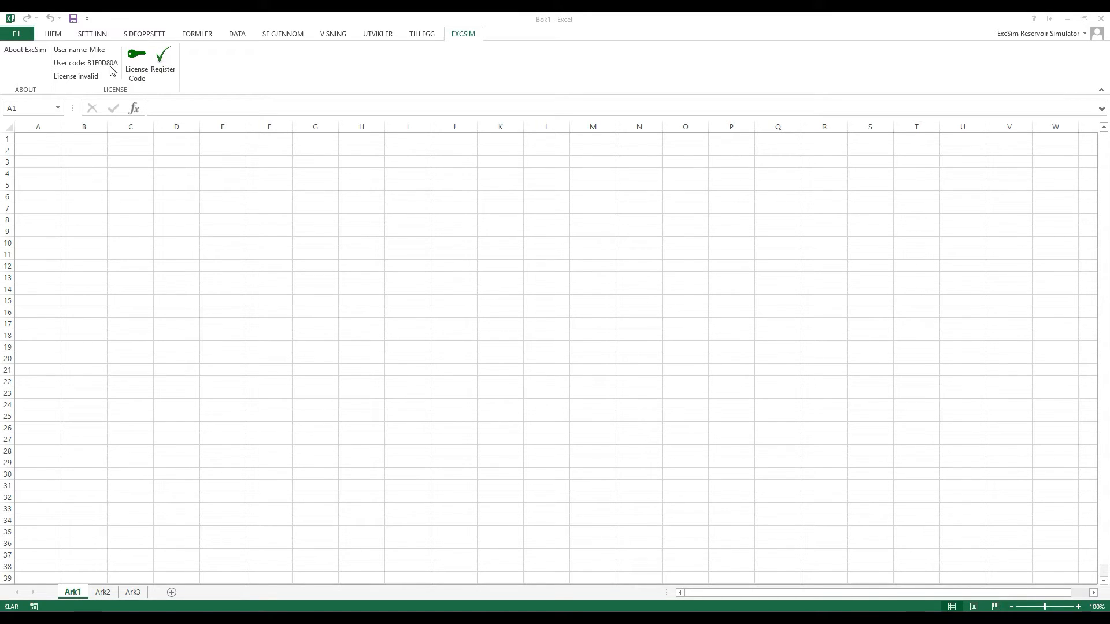
Step: Open the ExcSim registration page and review its name, email, user code and order confirmation number fields
left_click(164, 67)
left_click(164, 68)
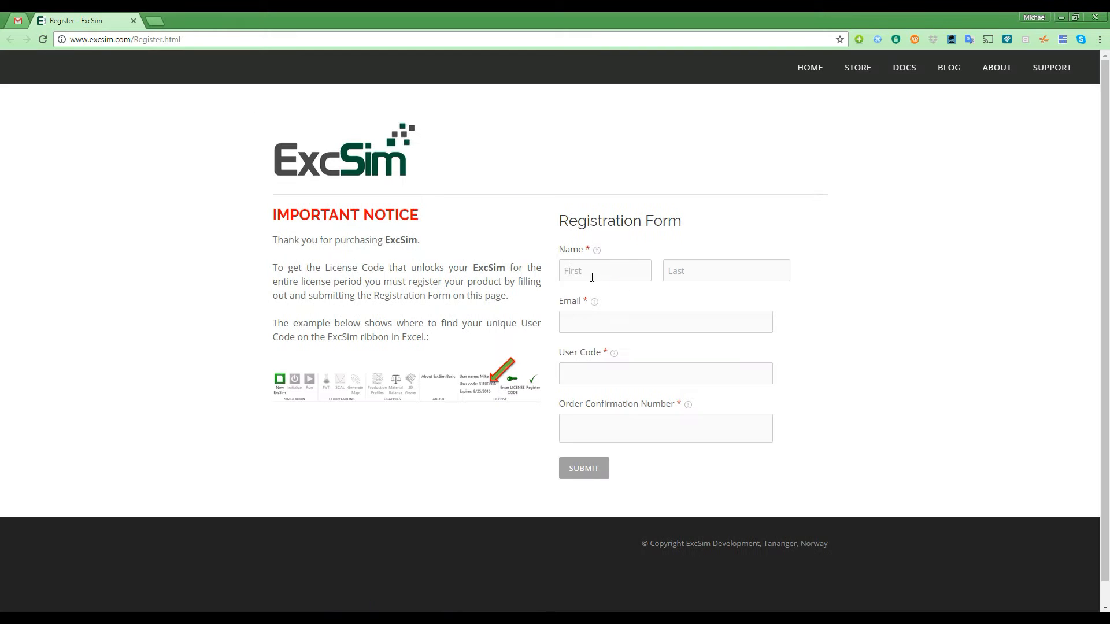
left_click(573, 270)
left_click(699, 270)
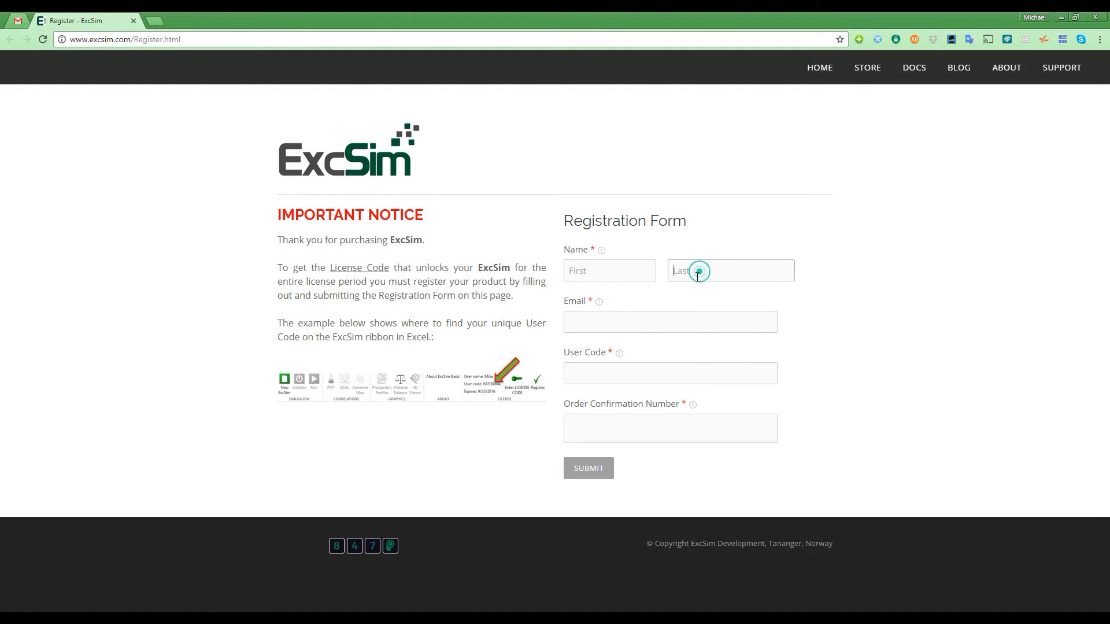
left_click(580, 323)
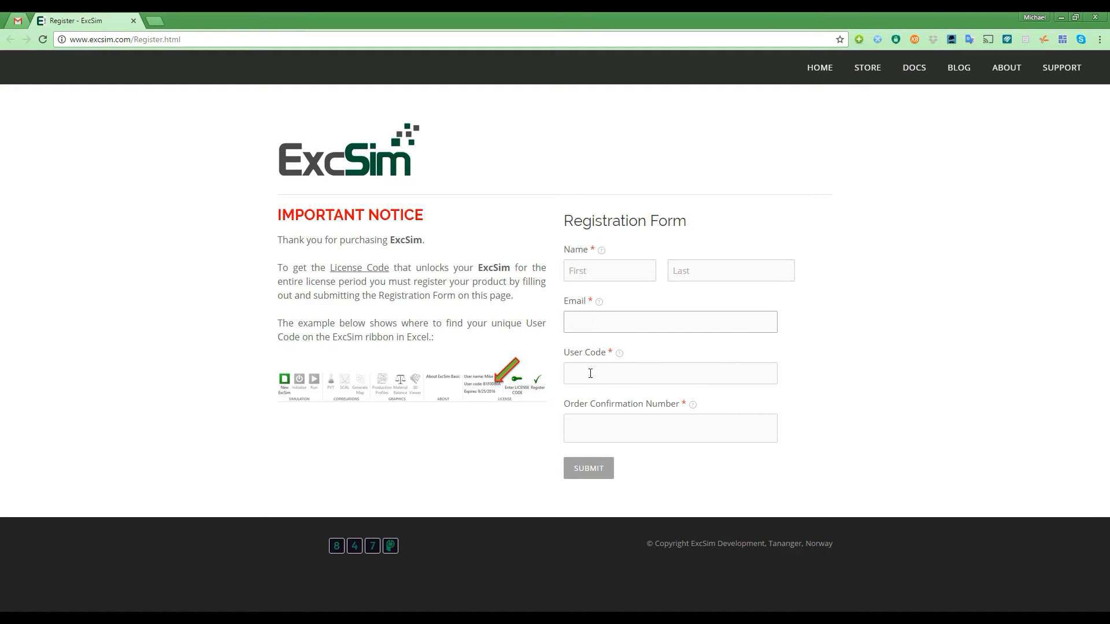
key("alt+Tab")
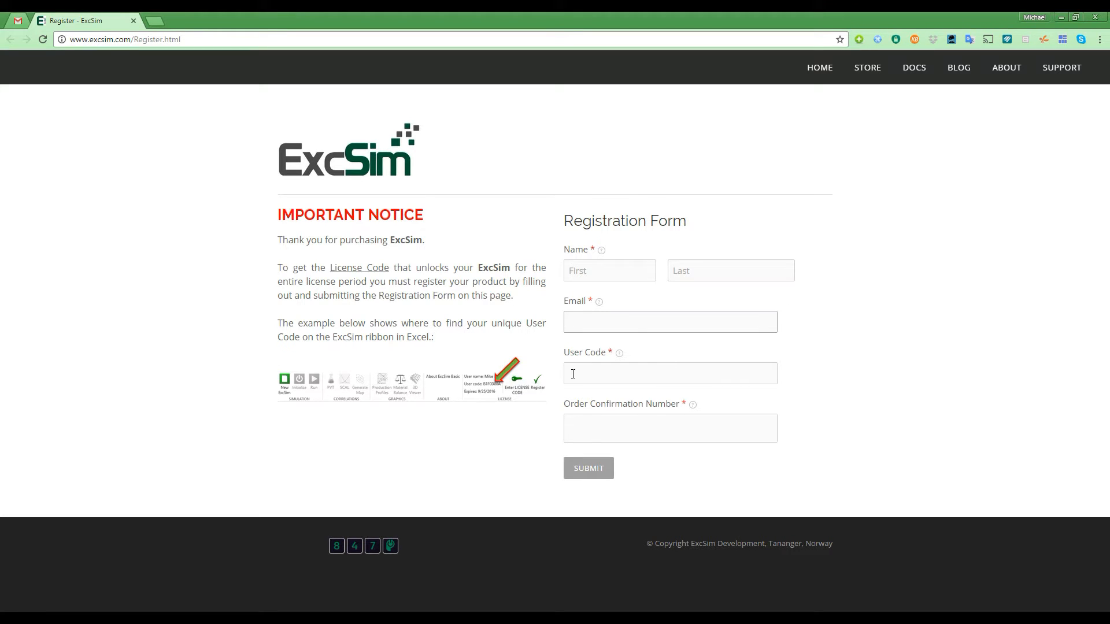
left_click(573, 374)
left_click(576, 432)
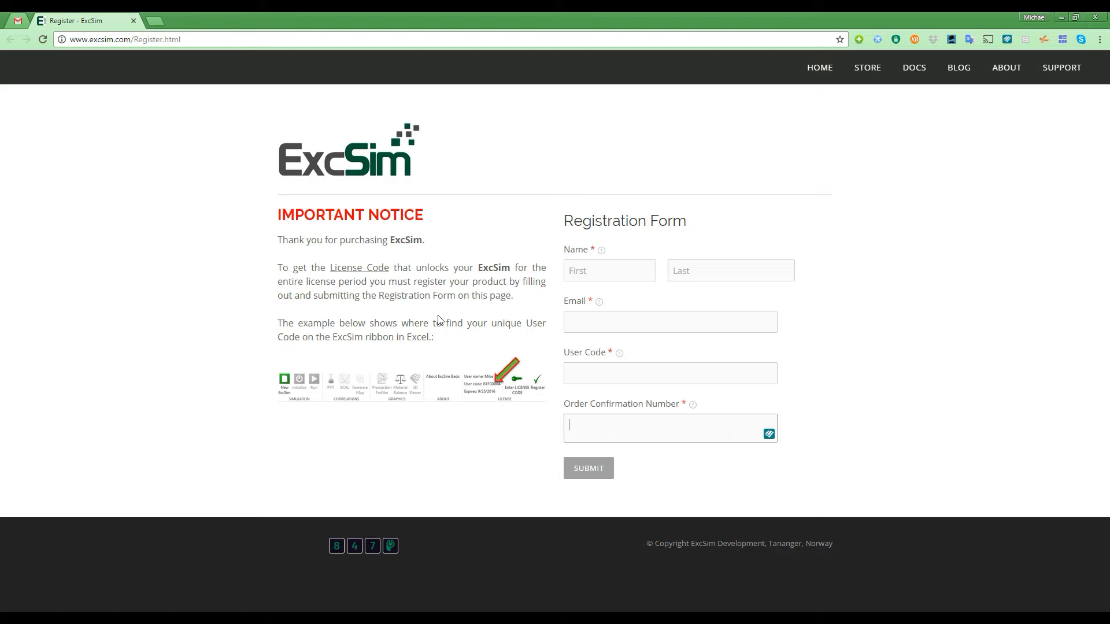
Step: Switch between the registration form and Excel to check the user code in the ExcSim license information
key("alt+Tab")
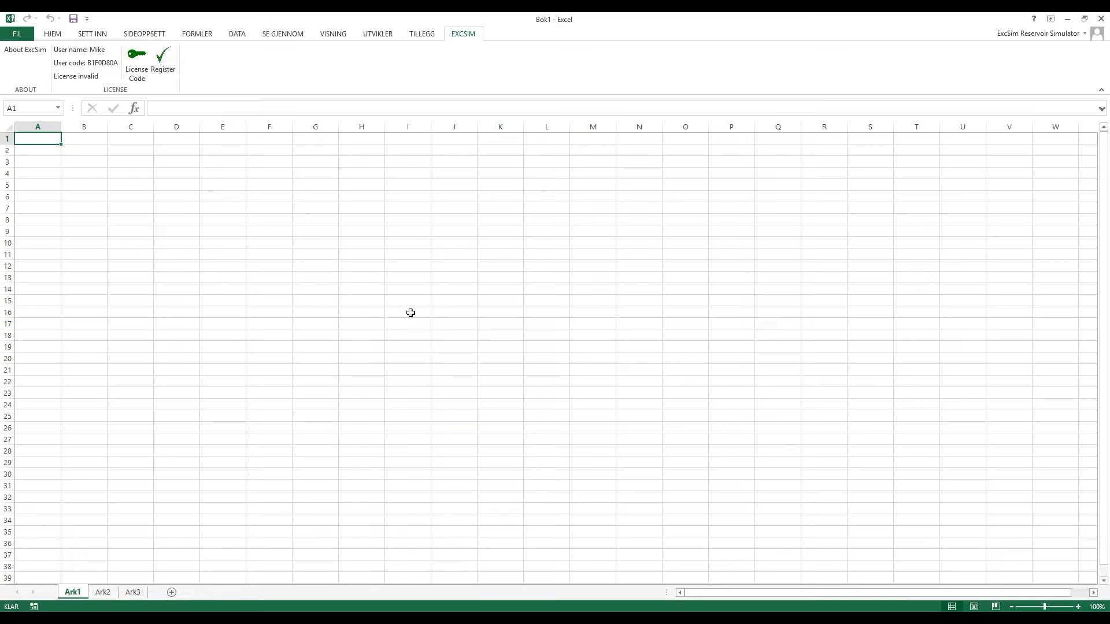
key("alt+Tab")
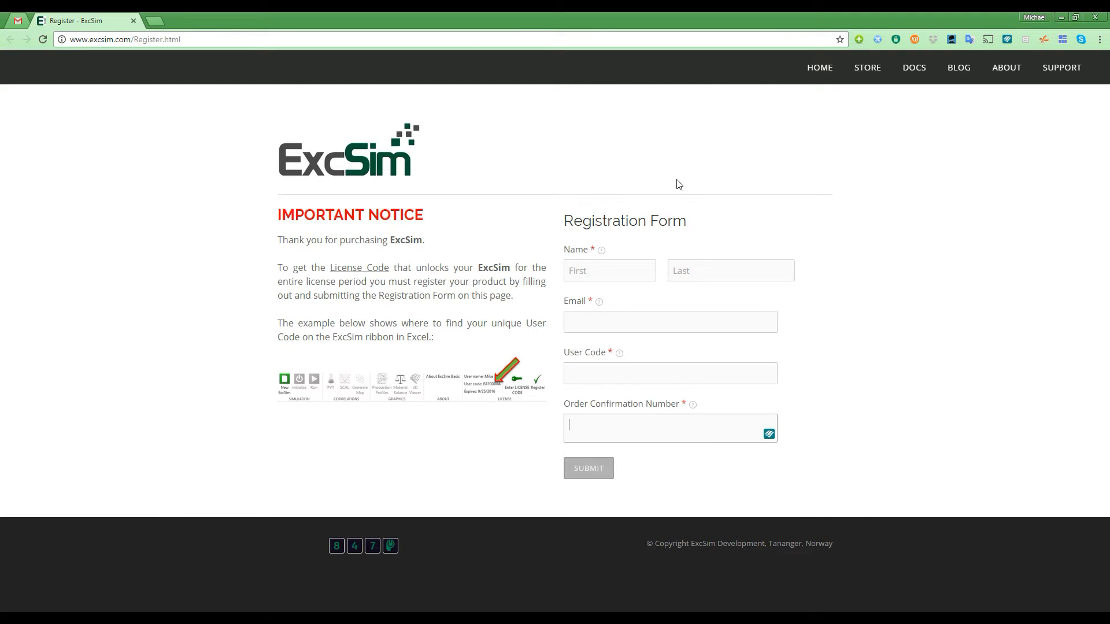
key("alt+Tab")
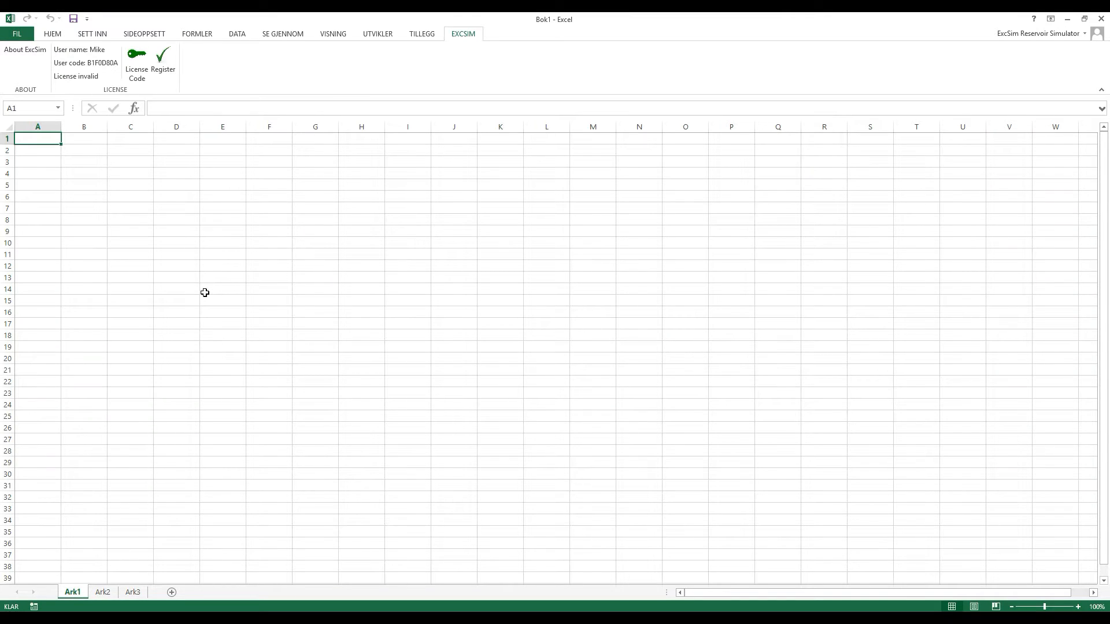
key("alt+Tab")
Step: Confirm having received a release code, paste the license code into the ExcSim License Code dialog and accept it
left_click(136, 64)
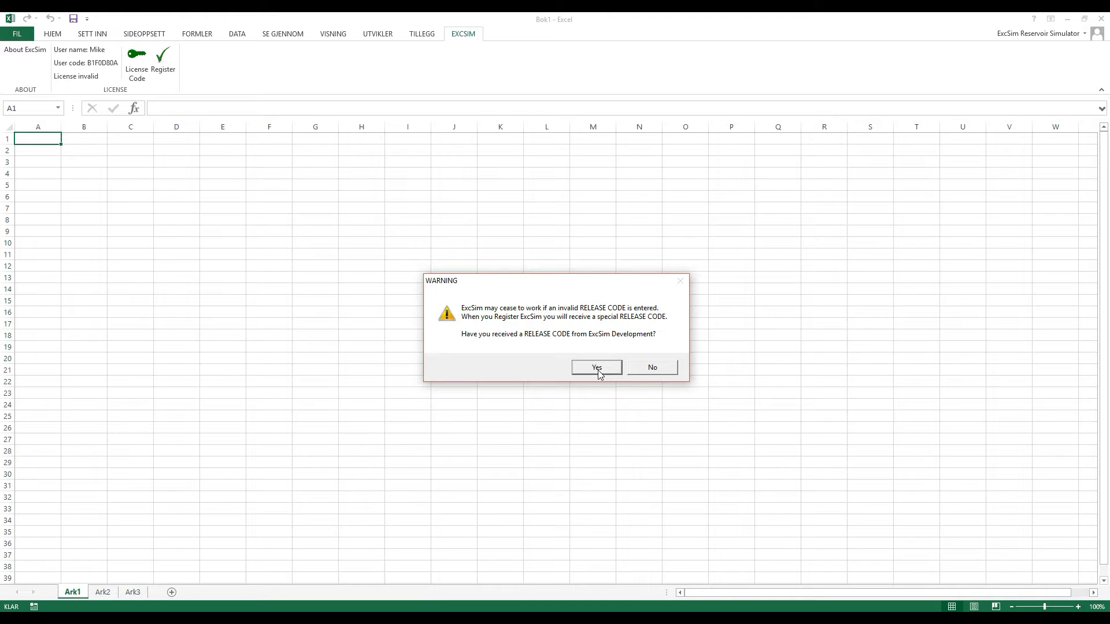
left_click(598, 370)
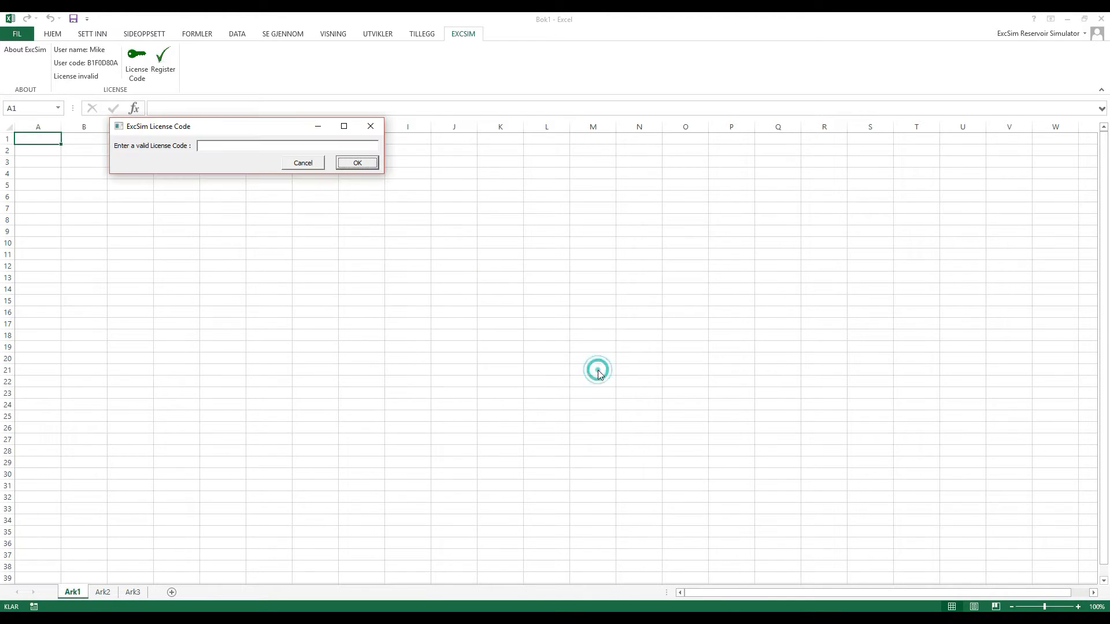
left_click(218, 147)
key("ctrl+v")
left_click(366, 166)
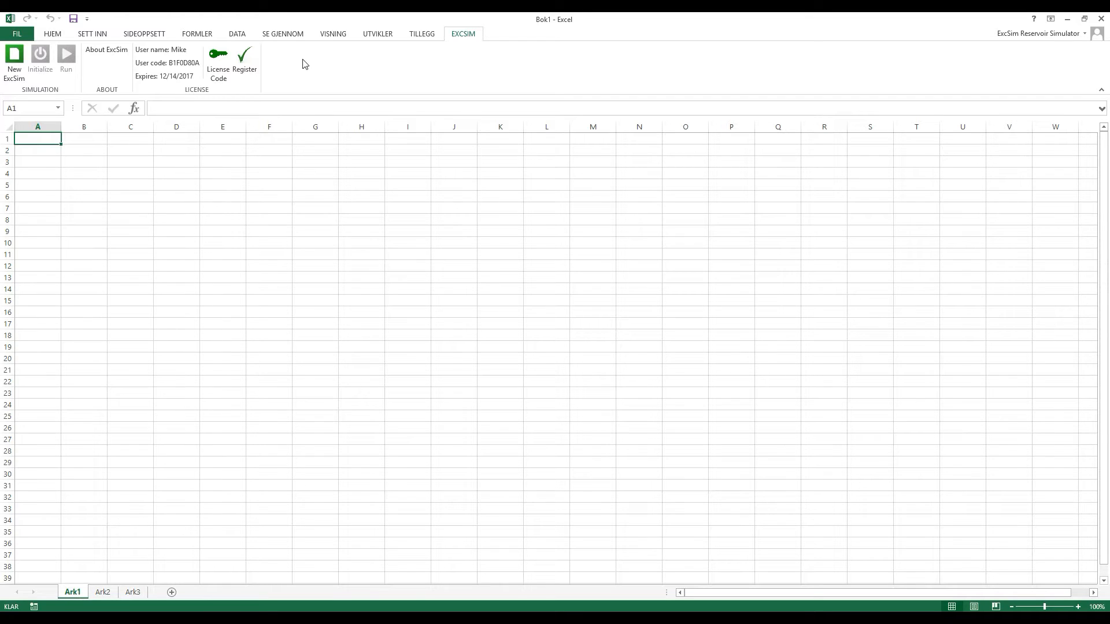
Step: Create a new ExcSim simulation workbook from the template and bring up the ExcSim tools
left_click(16, 61)
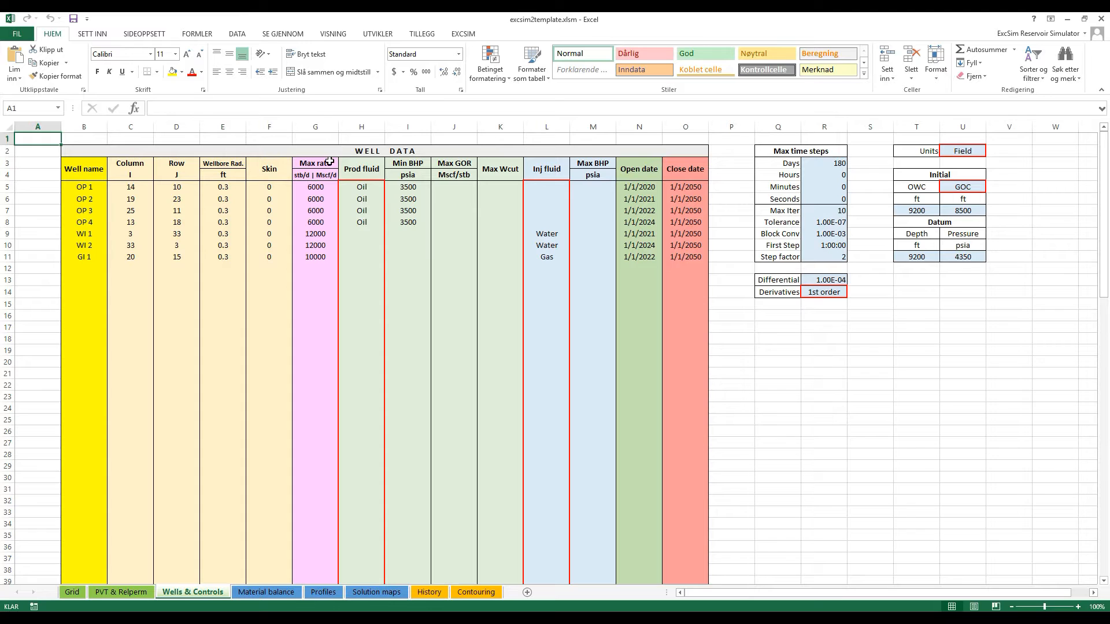
left_click(463, 33)
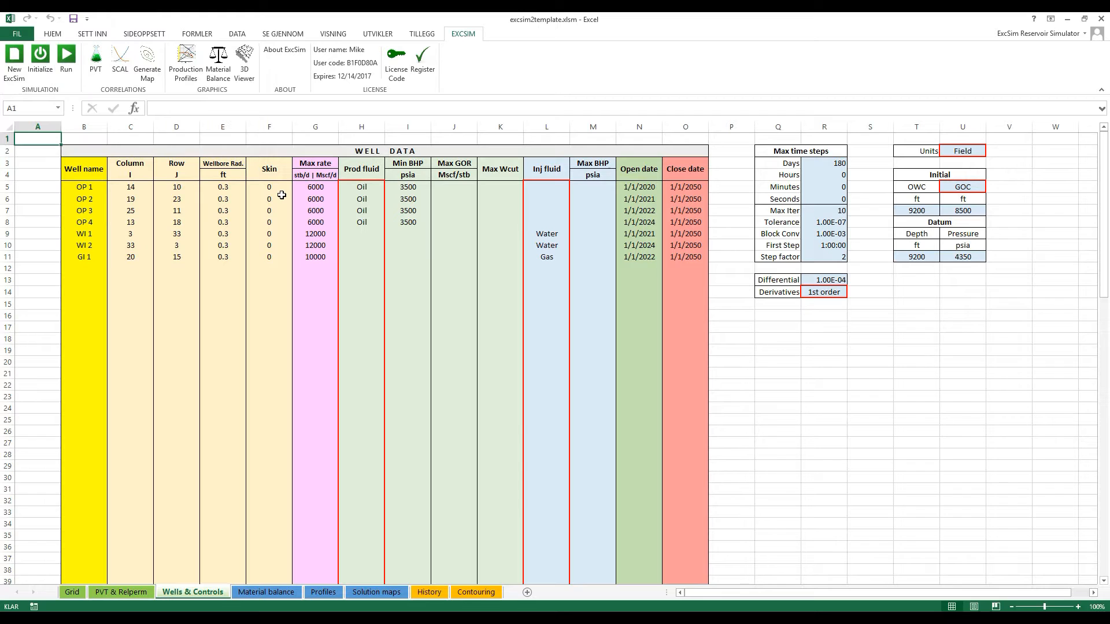
Step: Open the 3D model viewer, place it beside the well data and rotate the model to inspect its saturations
left_click(247, 62)
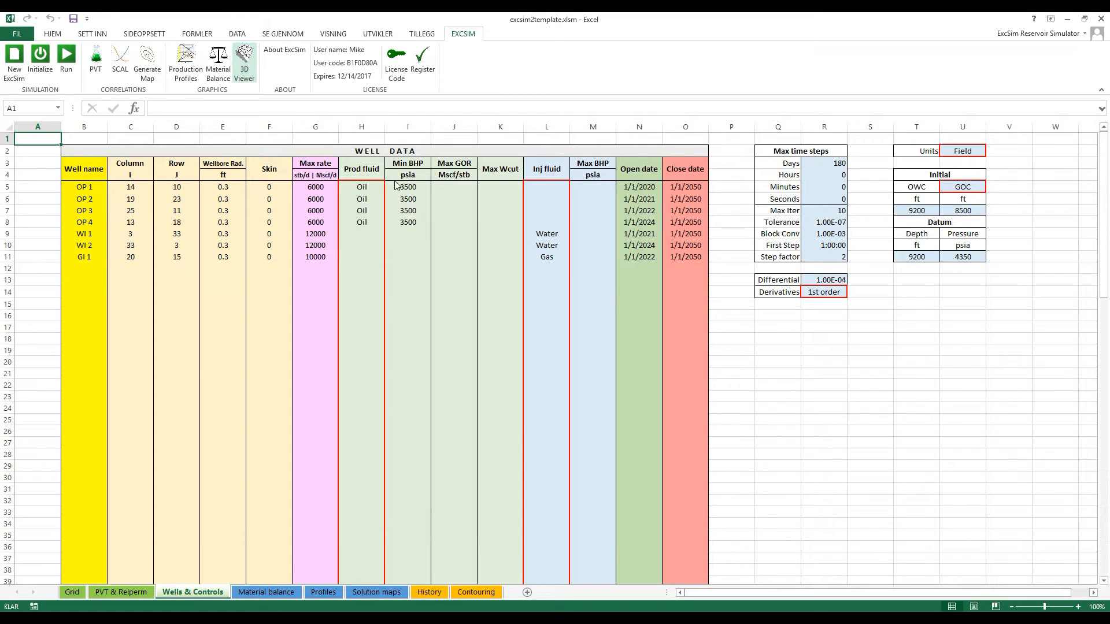
left_click_drag(184, 270, 187, 238)
mouse_move(315, 447)
left_mouse_down()
mouse_move(352, 440)
mouse_move(331, 446)
left_mouse_up()
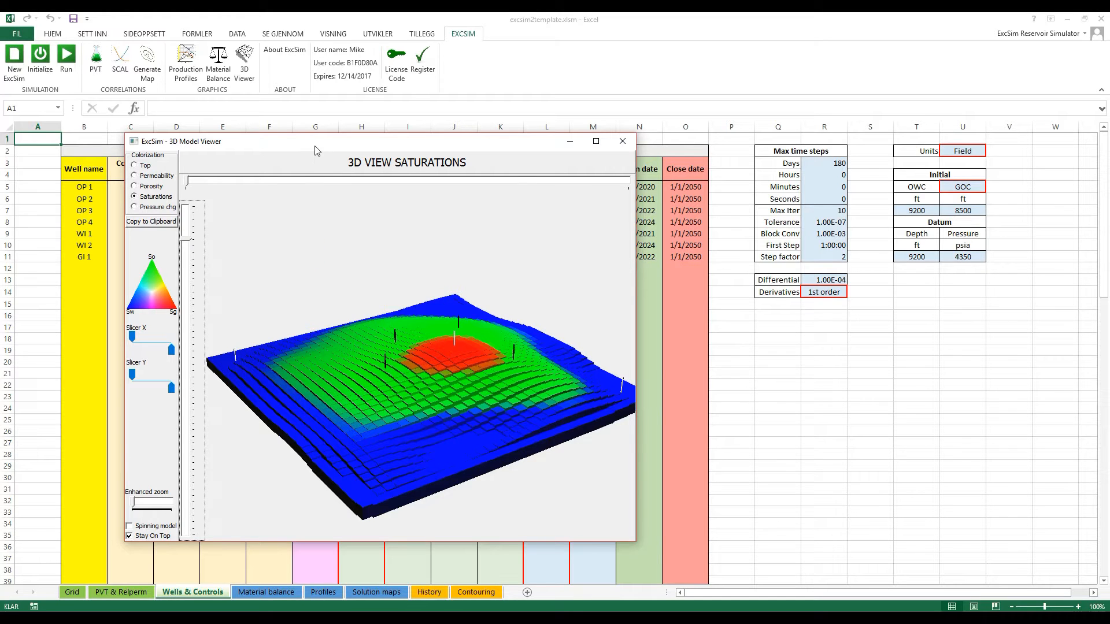
left_click_drag(316, 151, 715, 152)
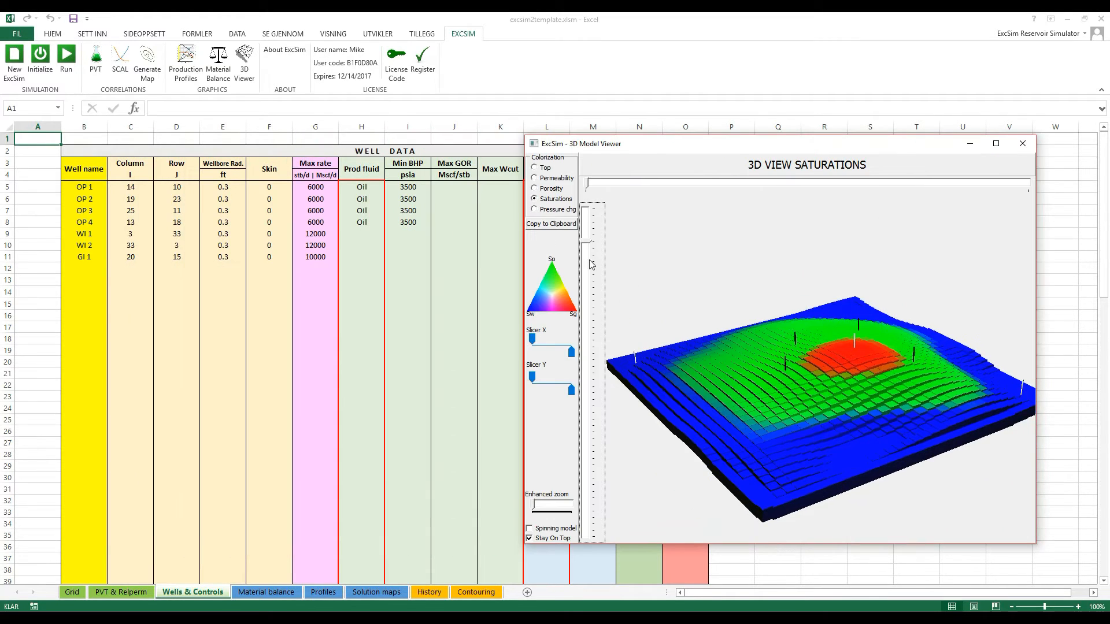
left_click_drag(825, 429, 821, 425)
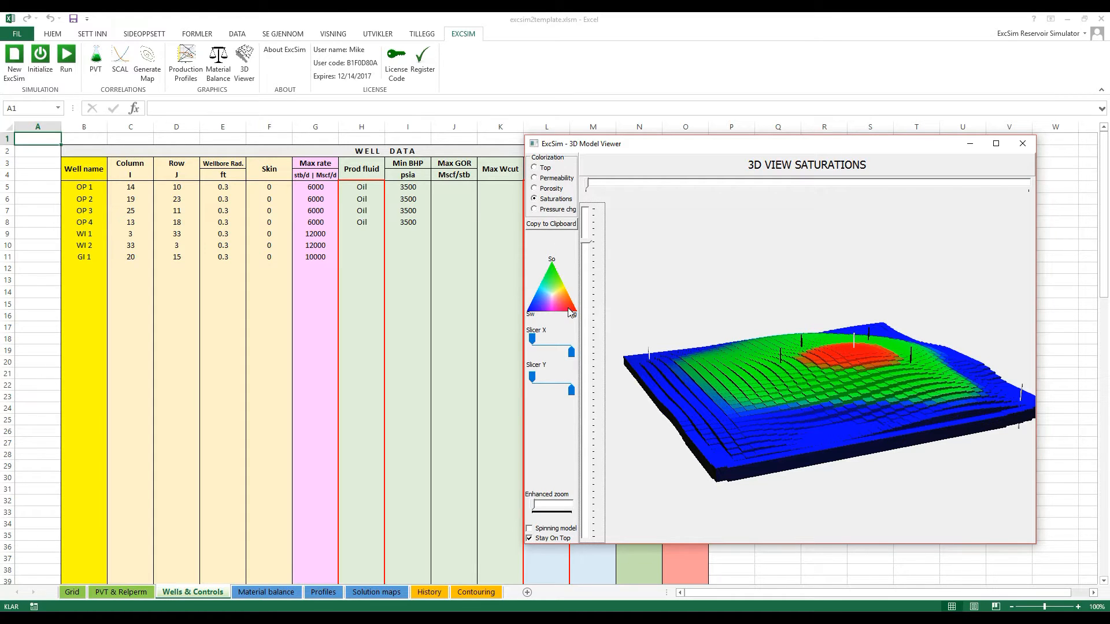
left_click_drag(768, 417, 772, 422)
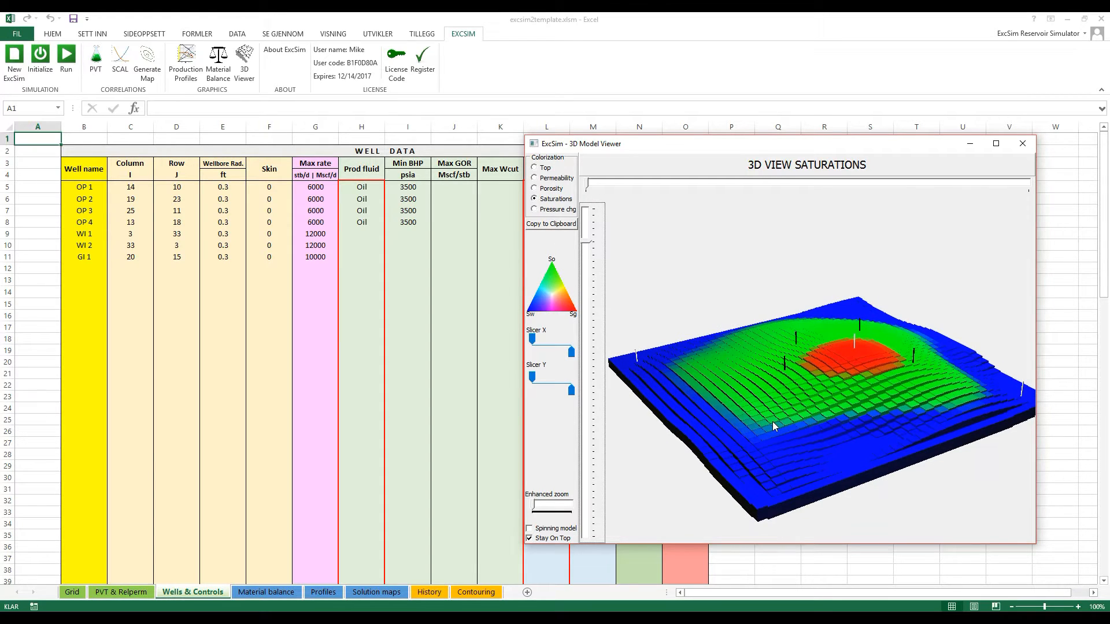
Step: Color the 3D model by permeability, top structure, saturations and porosity in turn, and close the viewer
left_click(535, 178)
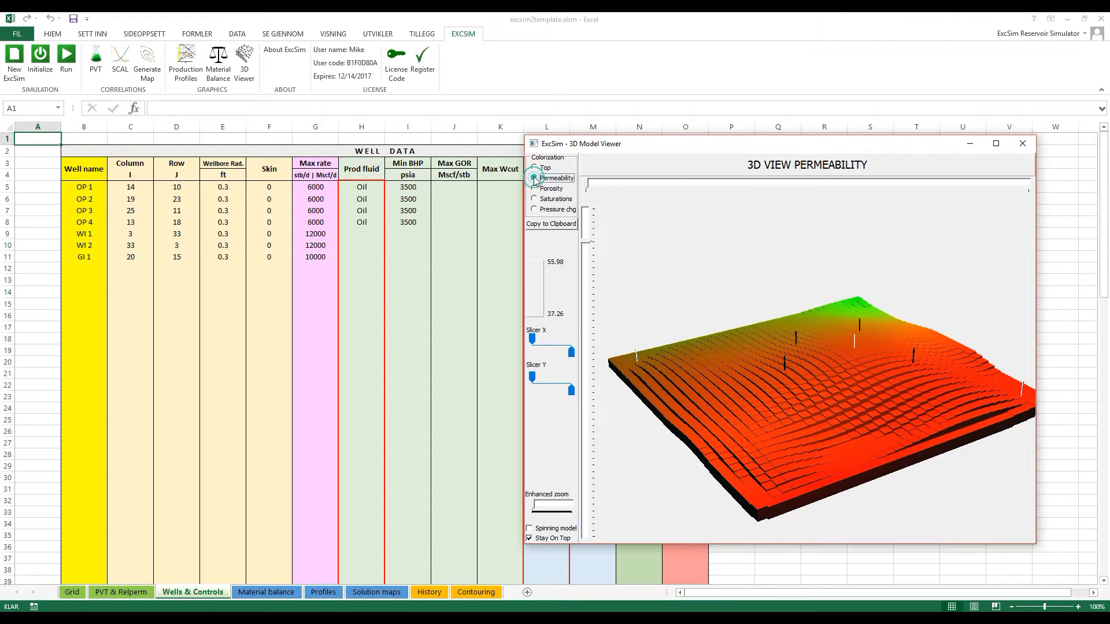
left_click(536, 168)
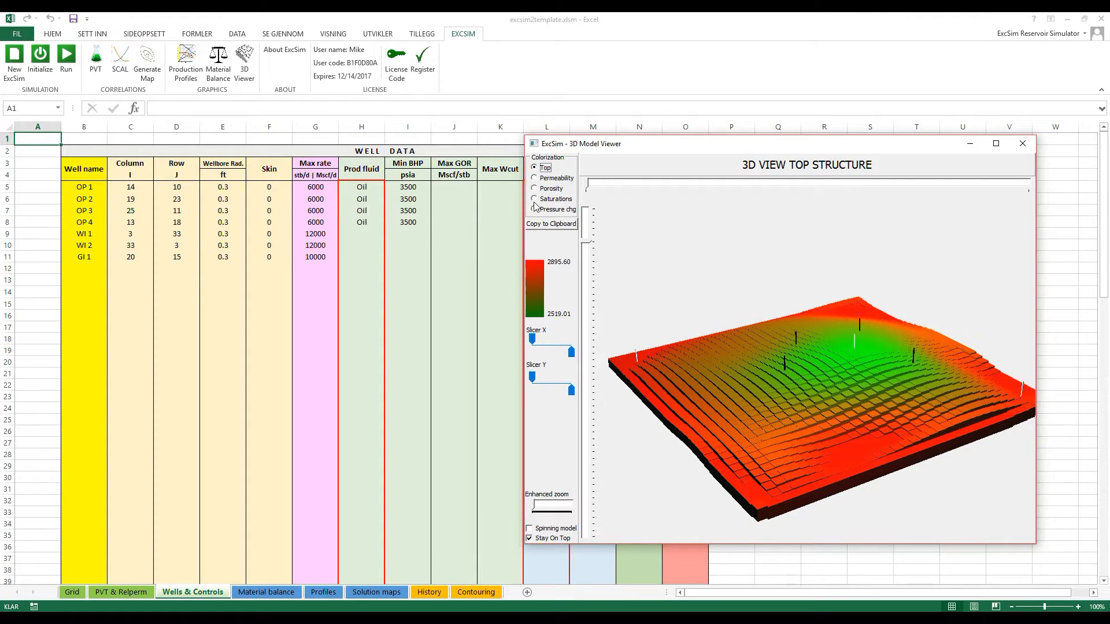
left_click(534, 198)
left_click(534, 189)
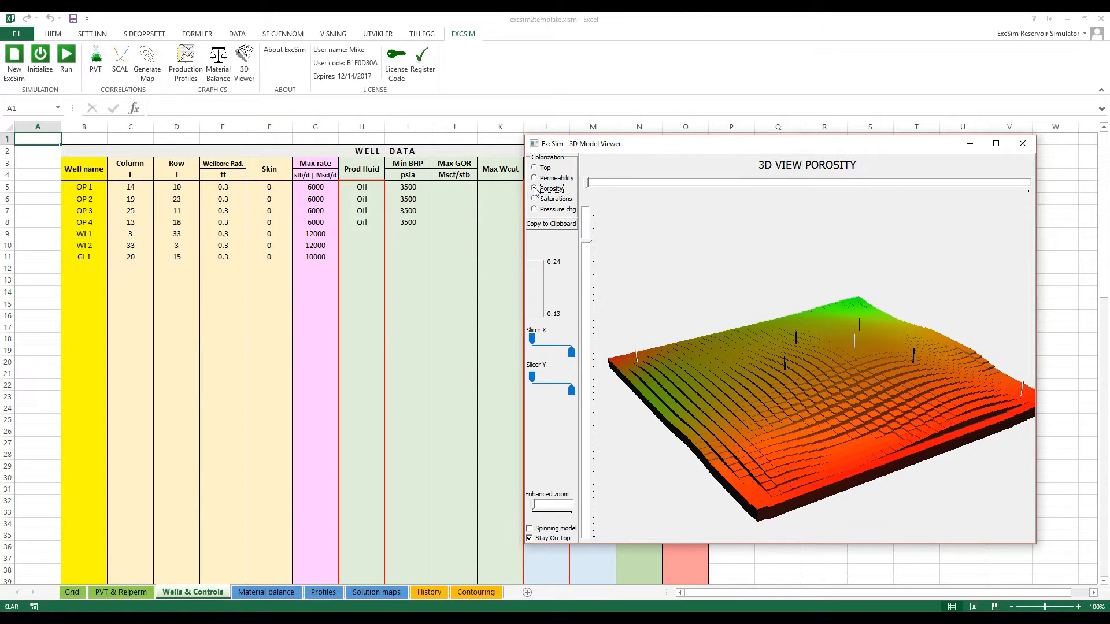
left_click(1021, 145)
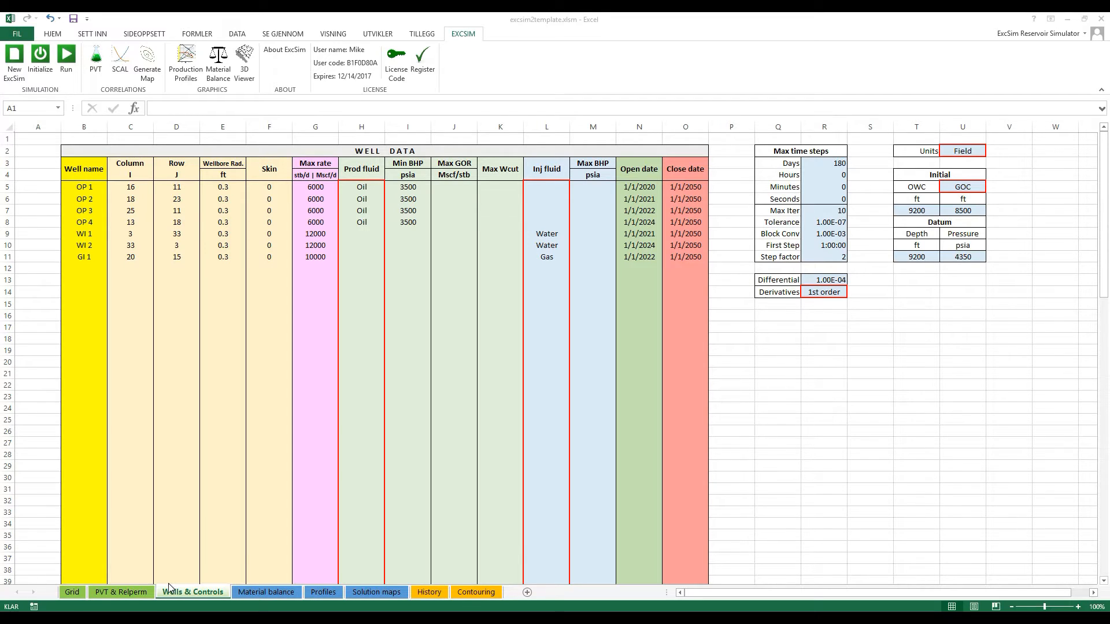
Step: Examine the Grid sheet's top, thickness, permeability, porosity and transmissibility maps in an overview
left_click(78, 591)
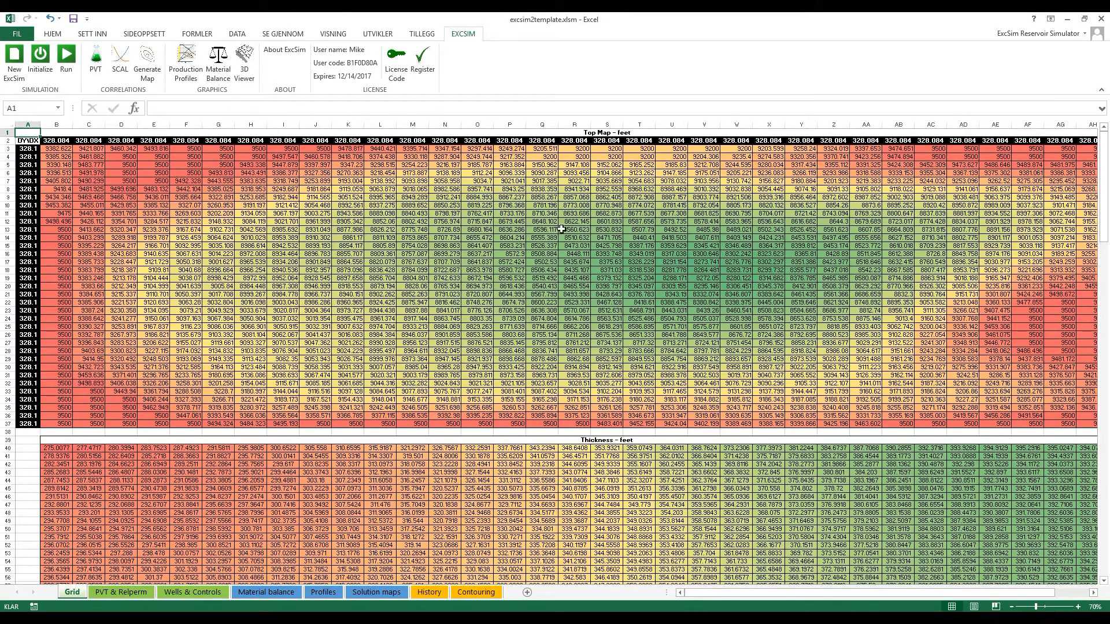
left_click(604, 133)
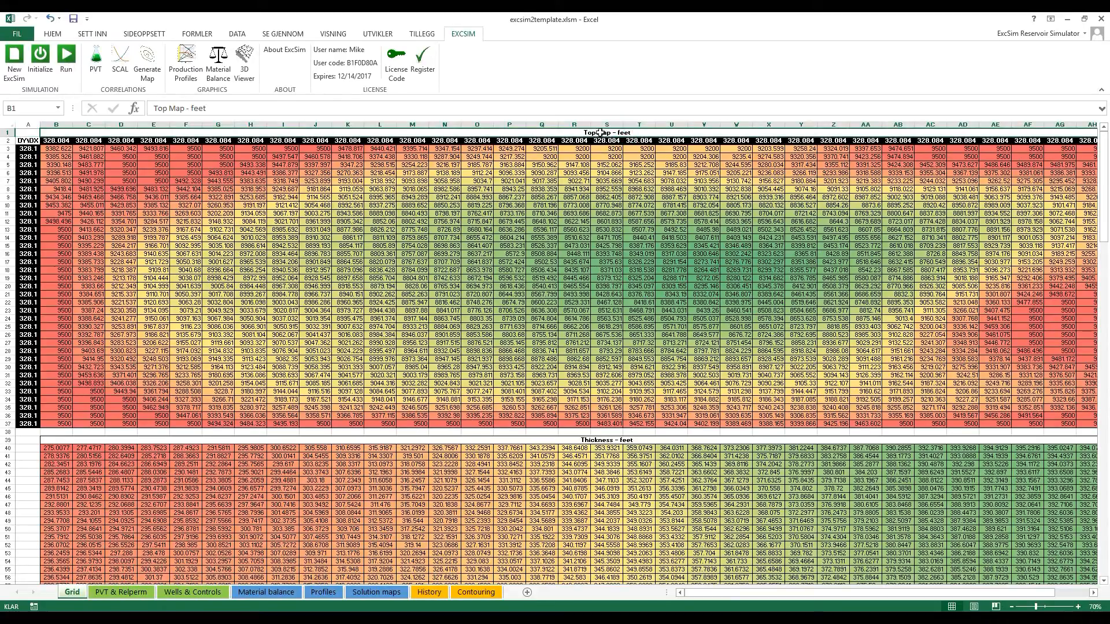
scroll(347, 271, "down", 3, "ctrl")
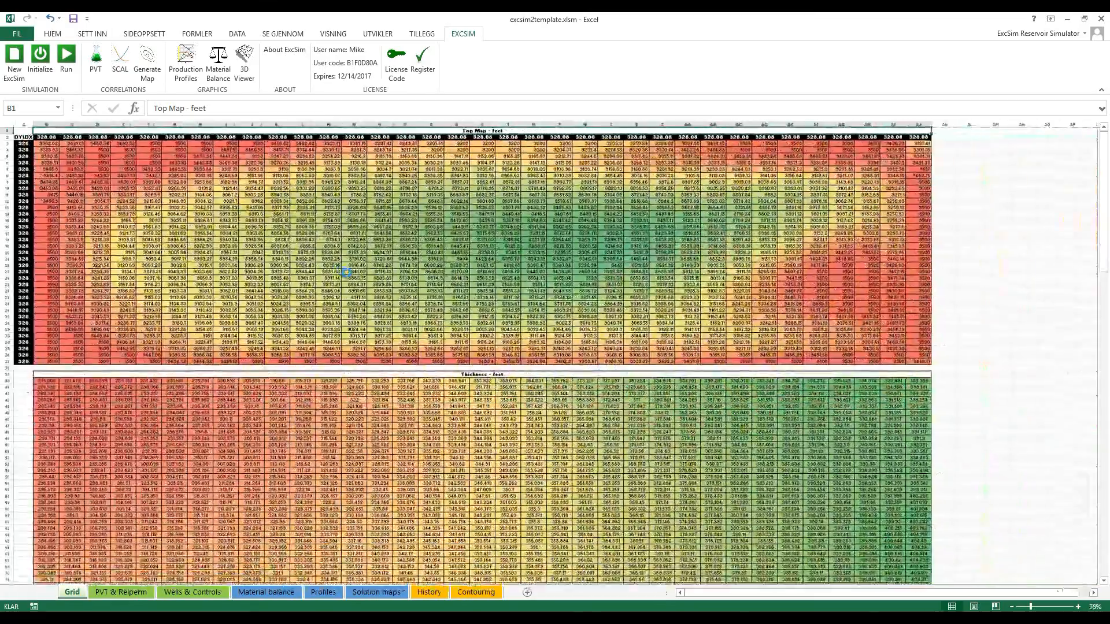
scroll(347, 273, "down", 1, "ctrl")
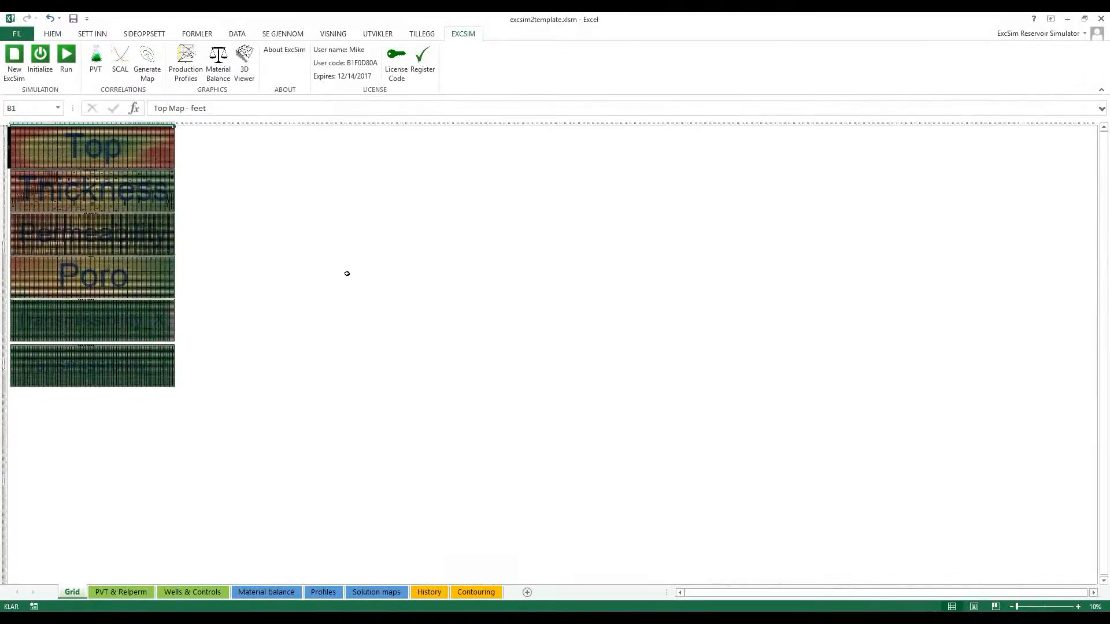
scroll(347, 272, "up", 1, "ctrl")
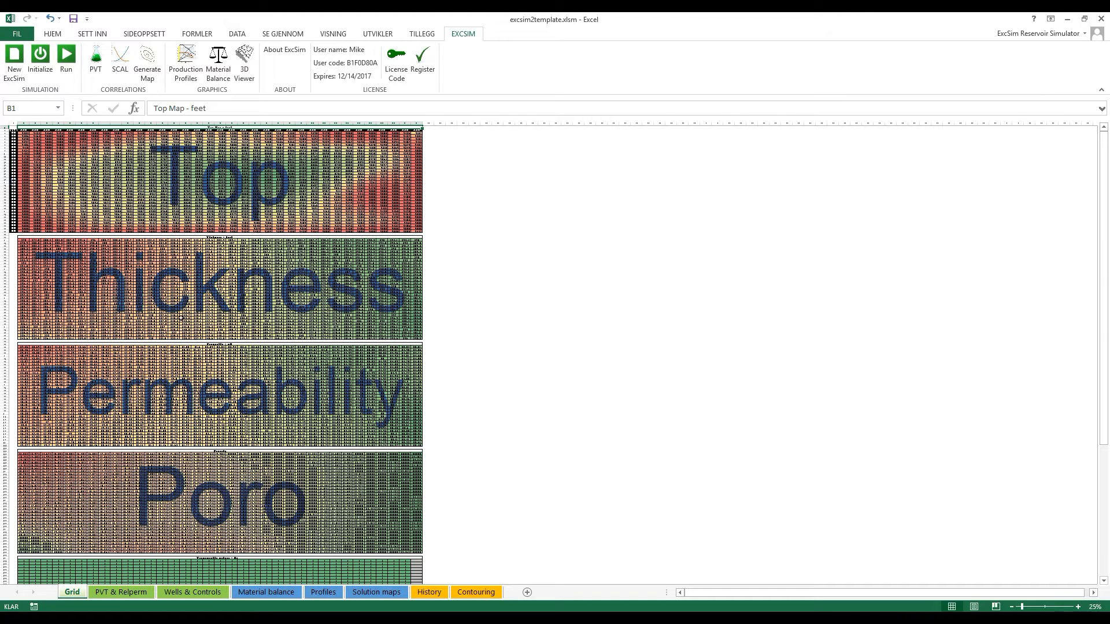
scroll(124, 431, "down", 5)
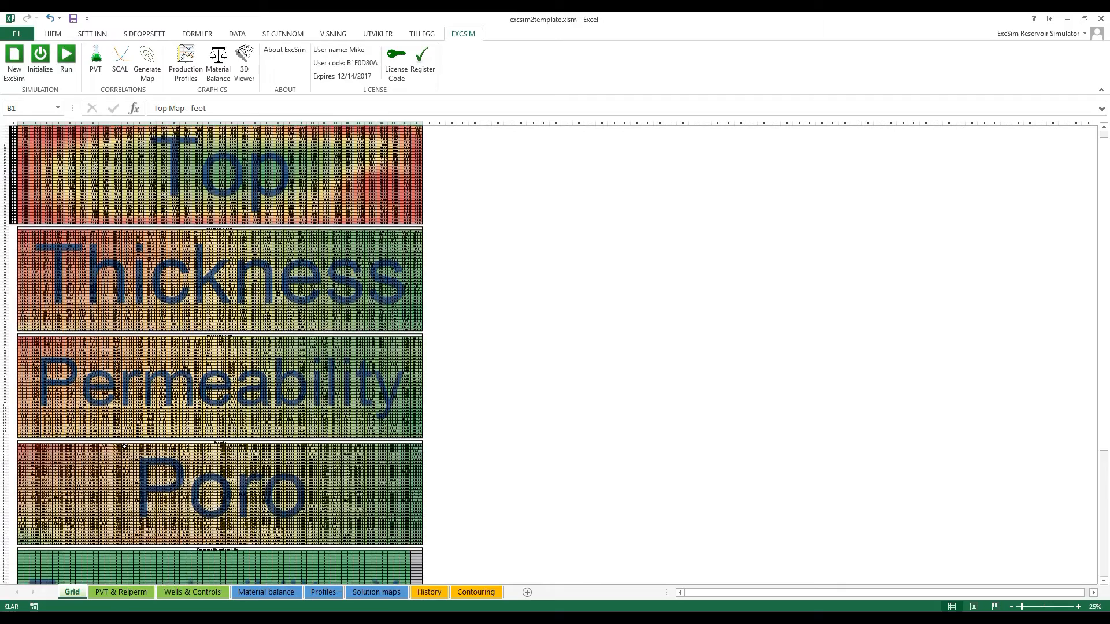
scroll(121, 451, "down", 2)
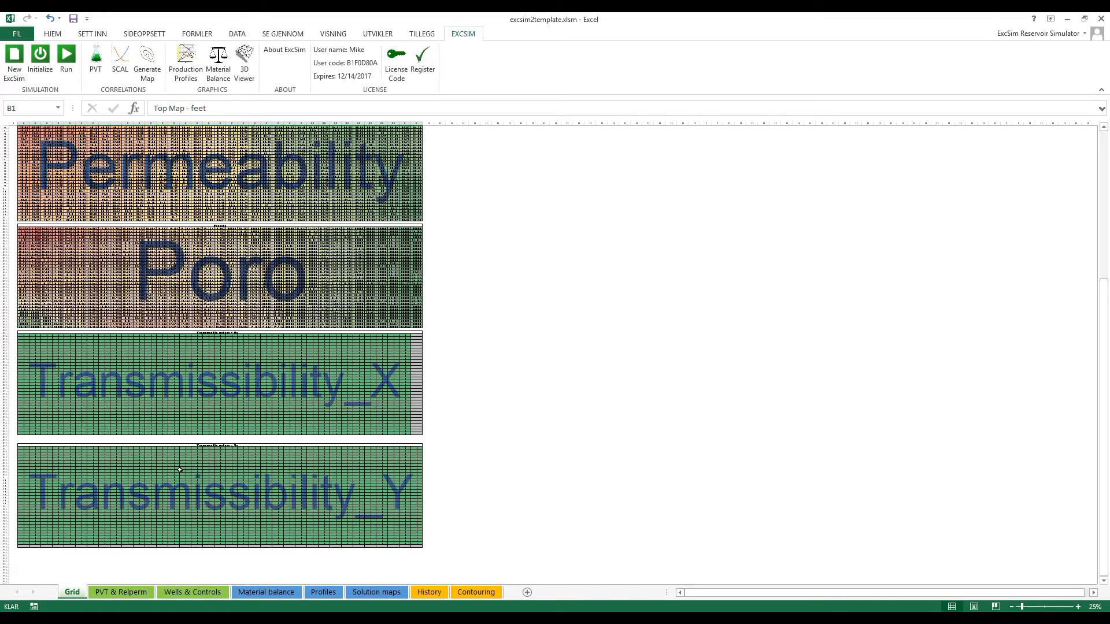
Step: Set the X+ transmissibility multipliers in cells O160 to O164 of the Grid sheet to 0
left_click(173, 362)
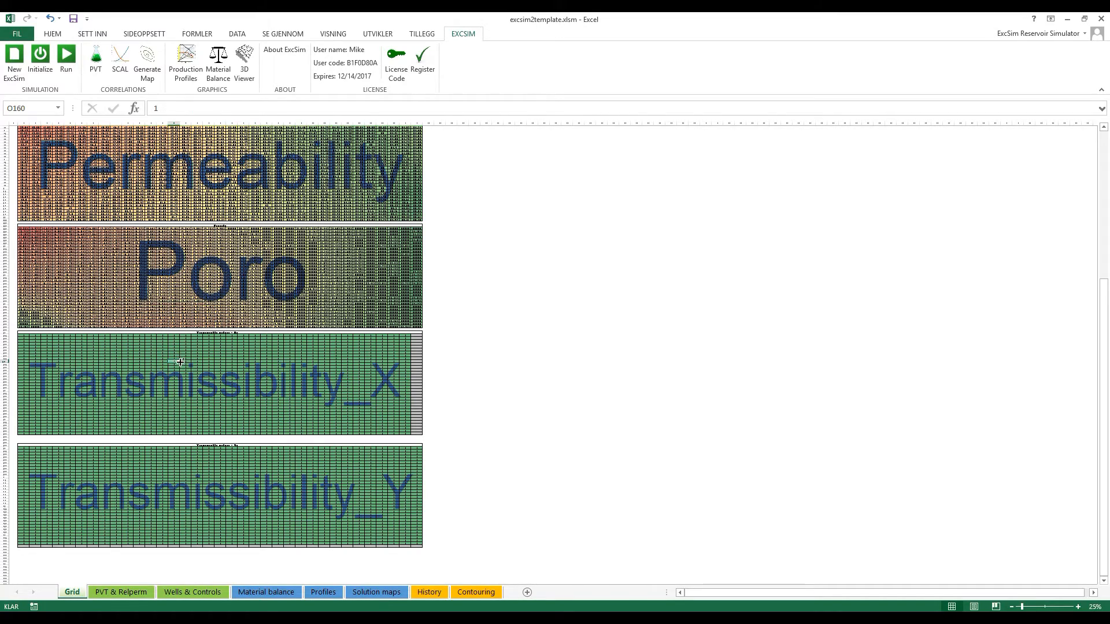
scroll(180, 362, "up", 3)
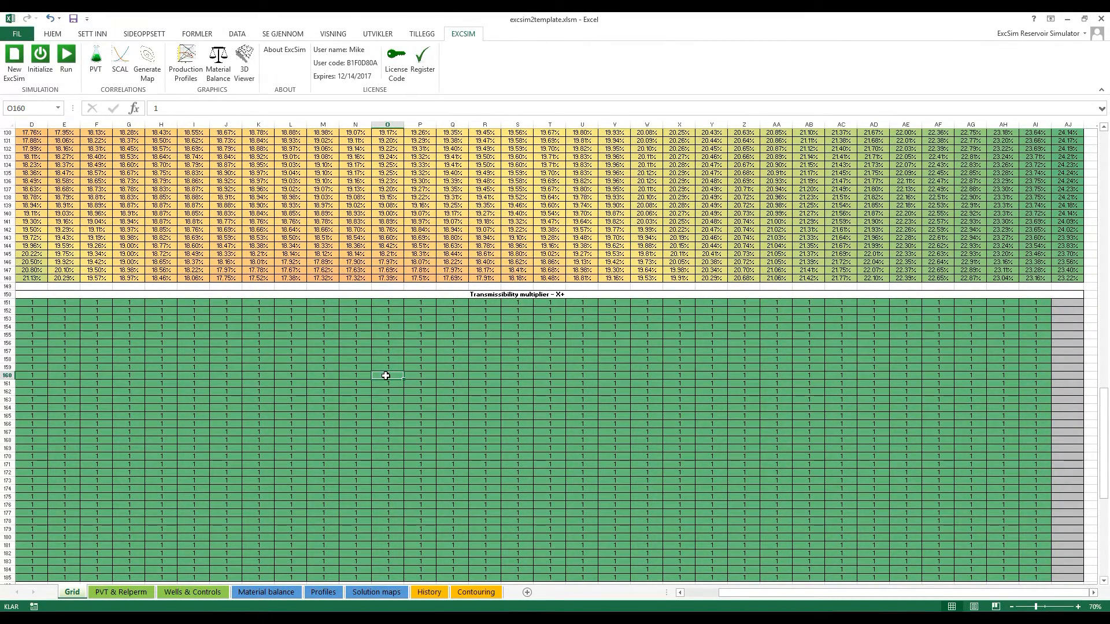
type("0 0 0 0 0")
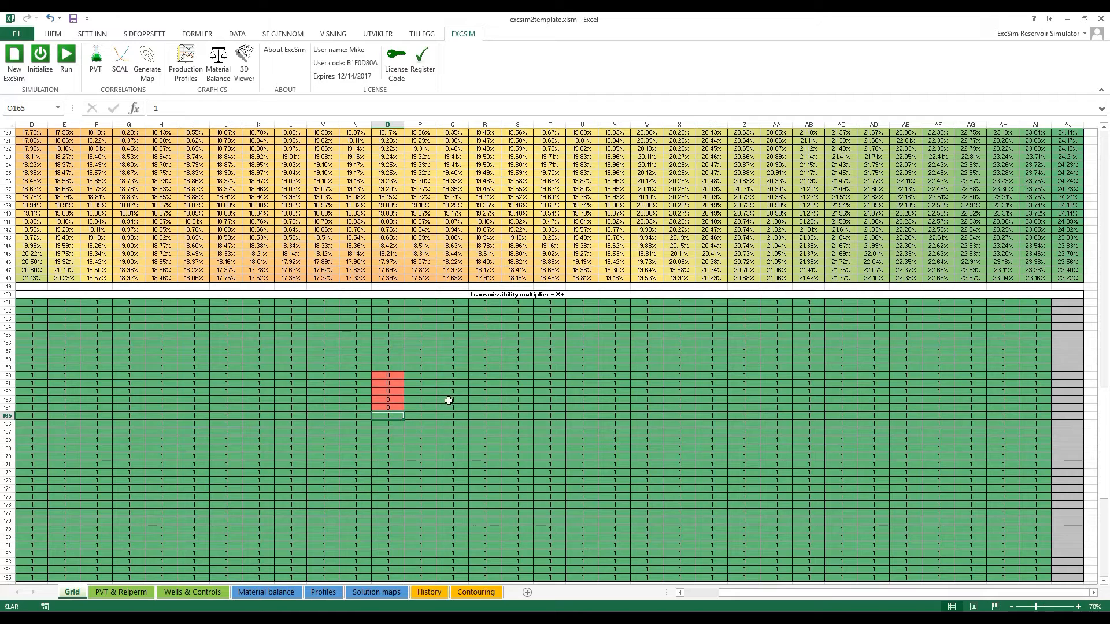
Step: Undo the last zero entries in the X+ transmissibility multiplier column and return to cell A1
left_click_drag(397, 376, 396, 403)
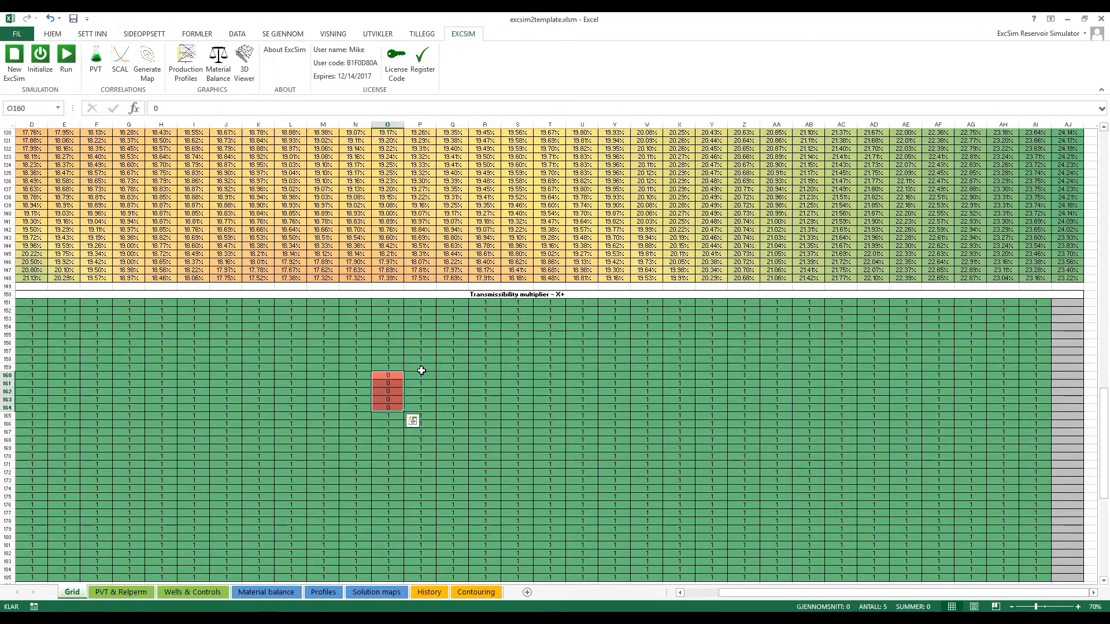
key("ctrl+z")
key("ctrl+z")
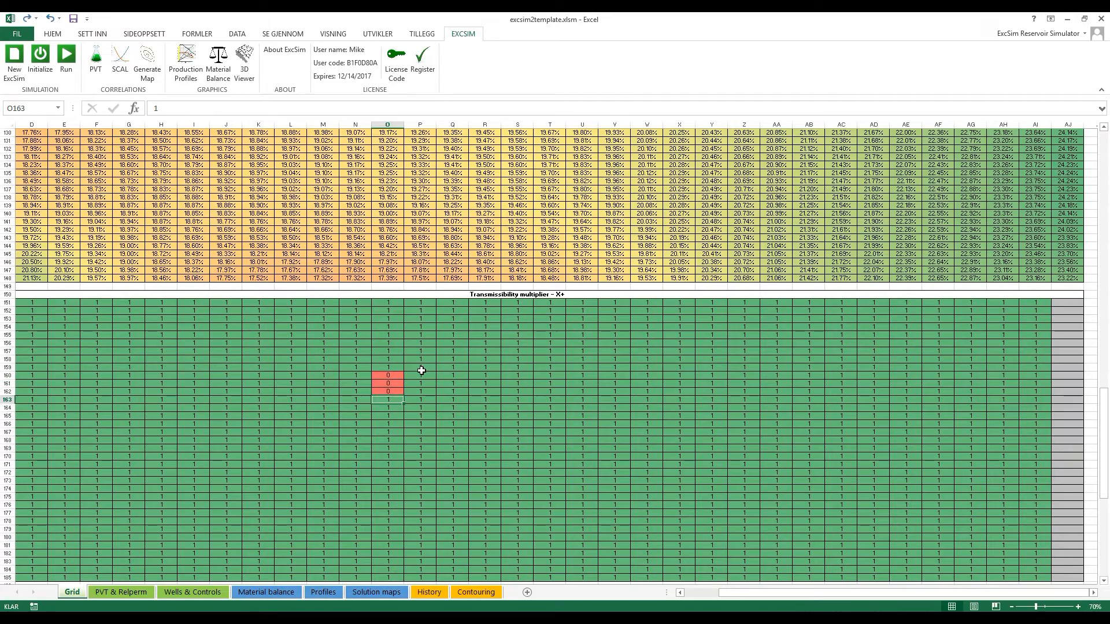
key("ctrl+Home")
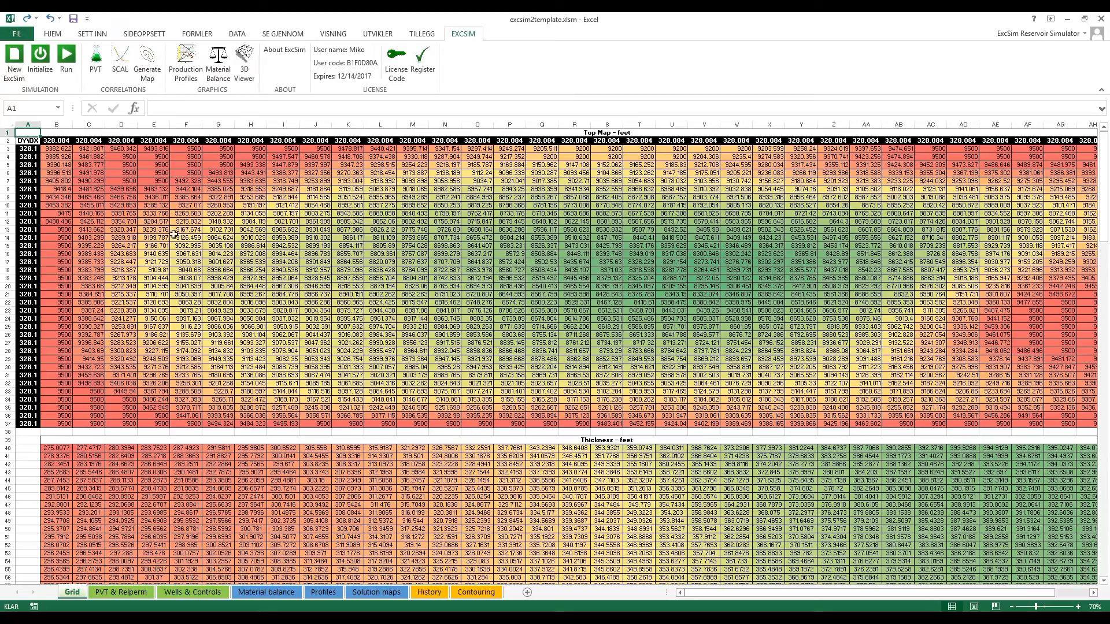
Step: Select the full Top Map range on the Grid sheet to examine its depth values
scroll(181, 237, "down", 1)
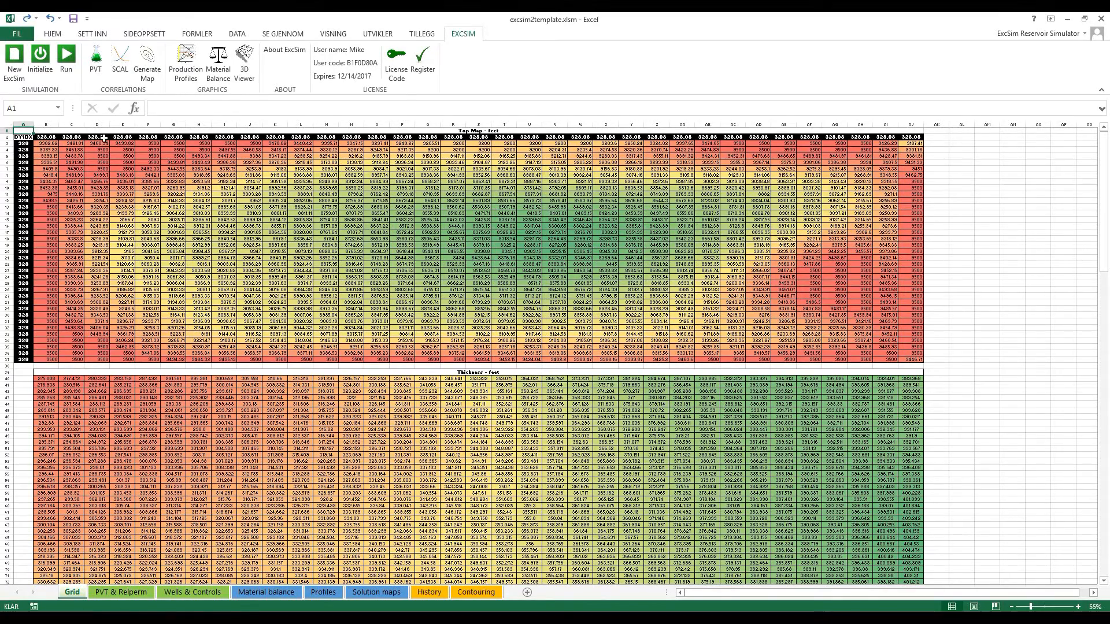
left_click_drag(46, 143, 906, 362)
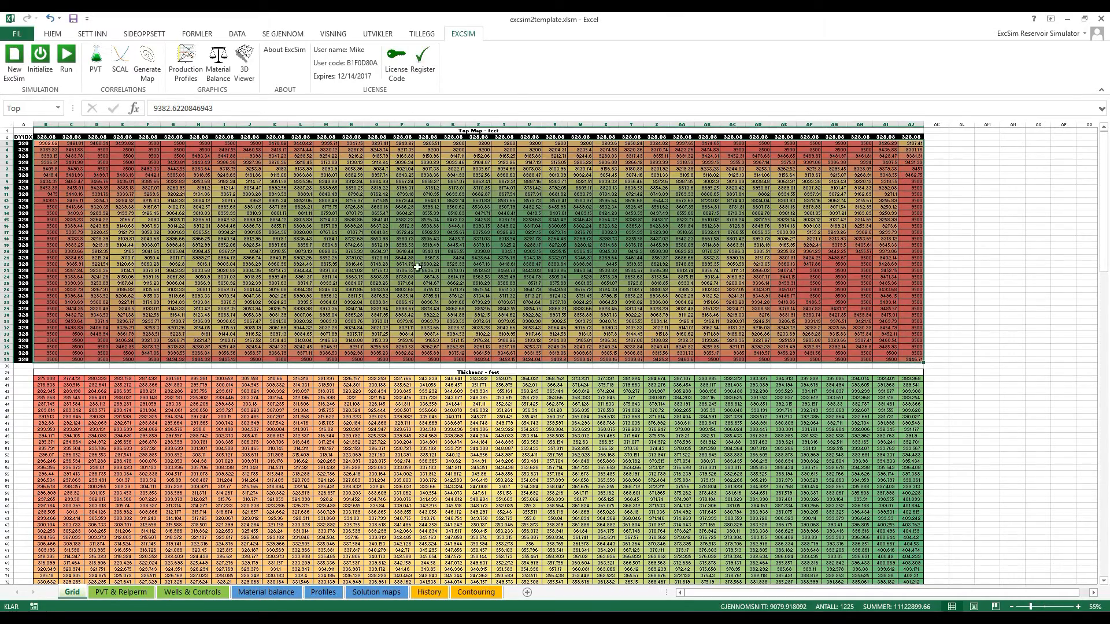
left_click(224, 226)
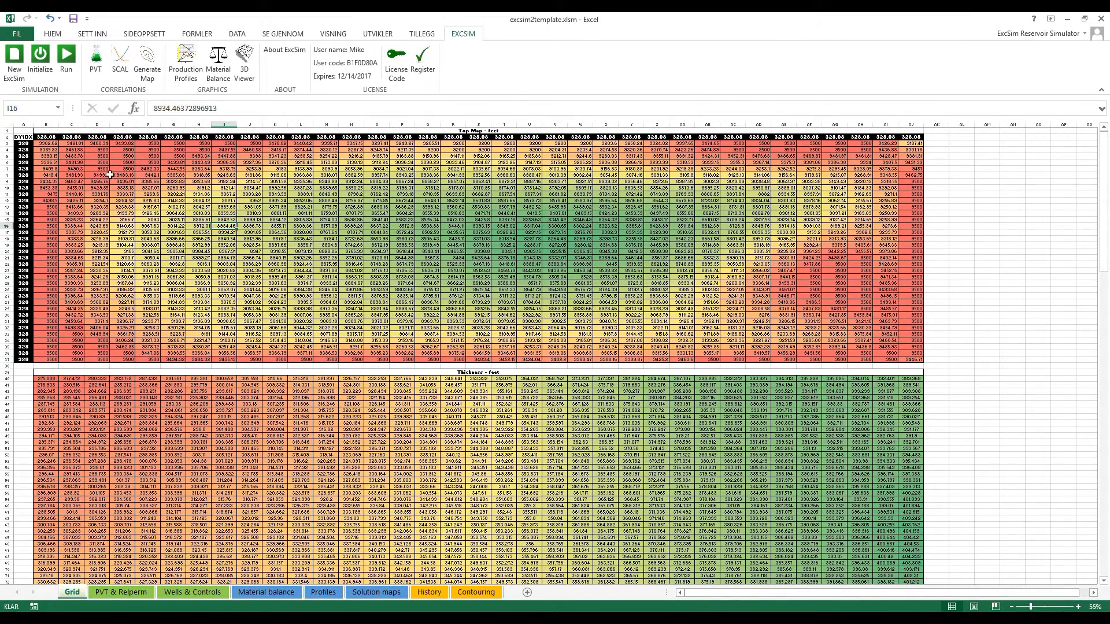
Step: Examine the DX cell sizes across row 2 and the DY cell sizes down column A of the Grid sheet
left_click_drag(45, 137, 907, 137)
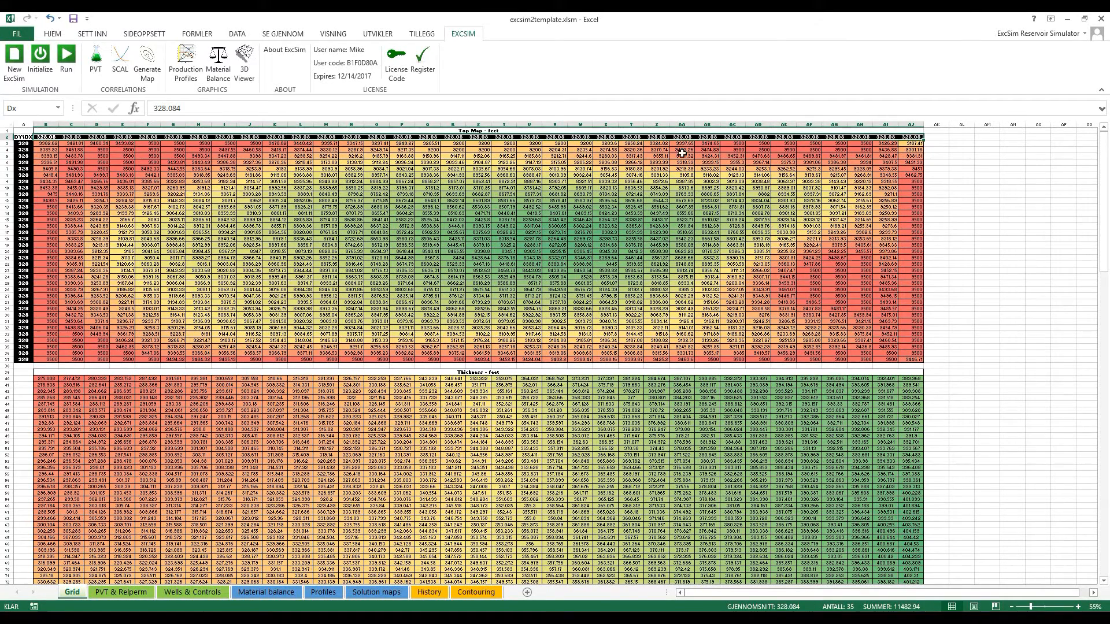
left_click(23, 137)
scroll(25, 137, "up", 2, "ctrl")
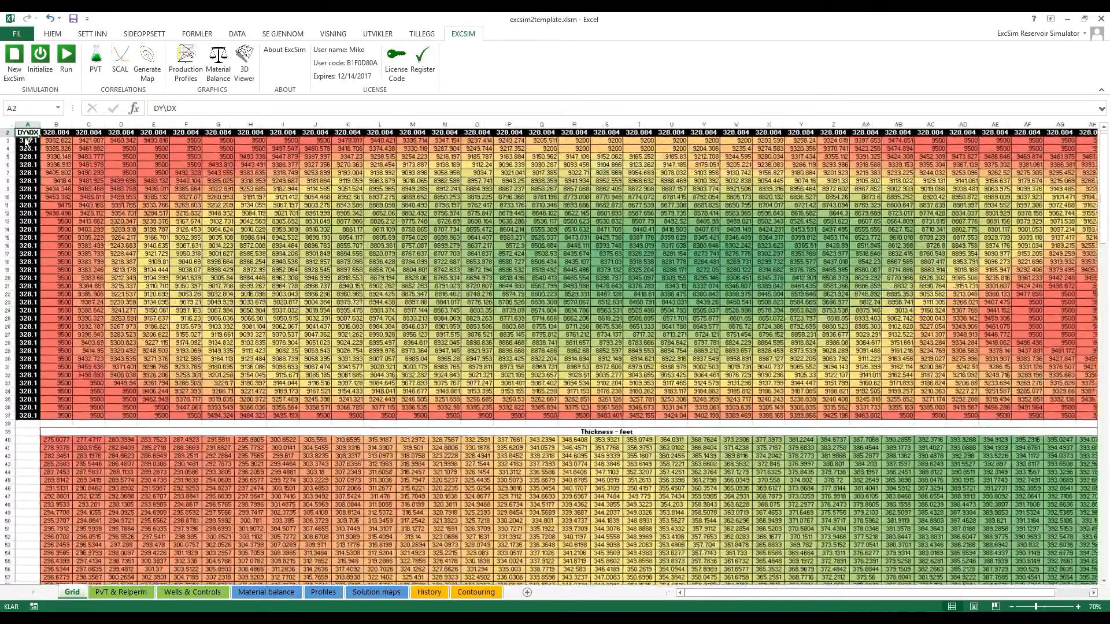
scroll(26, 139, "up", 1, "ctrl")
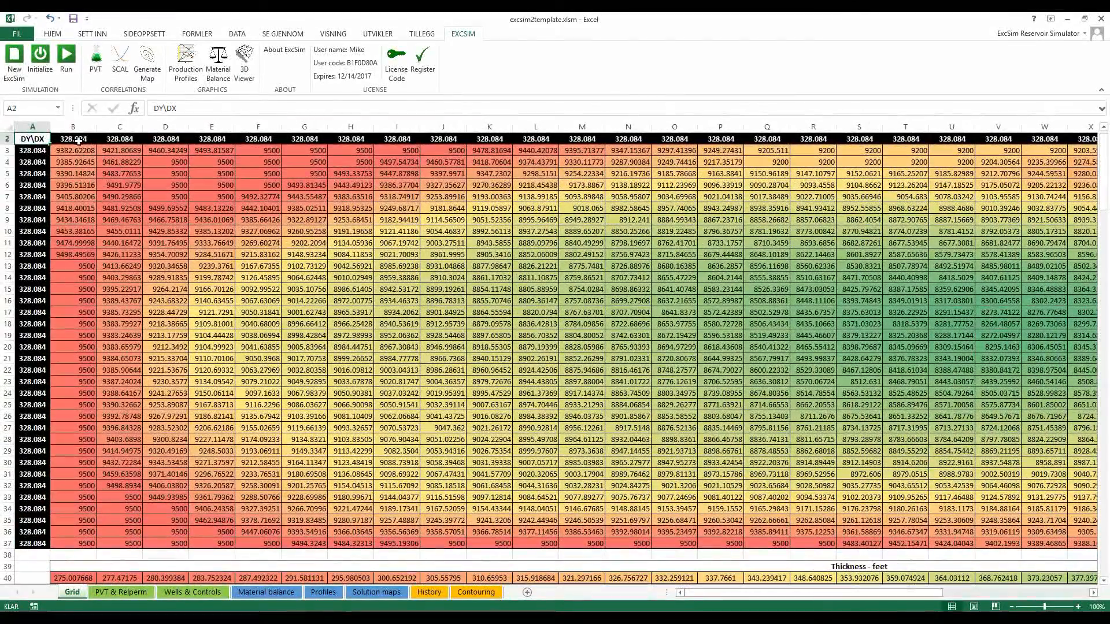
left_click(85, 140)
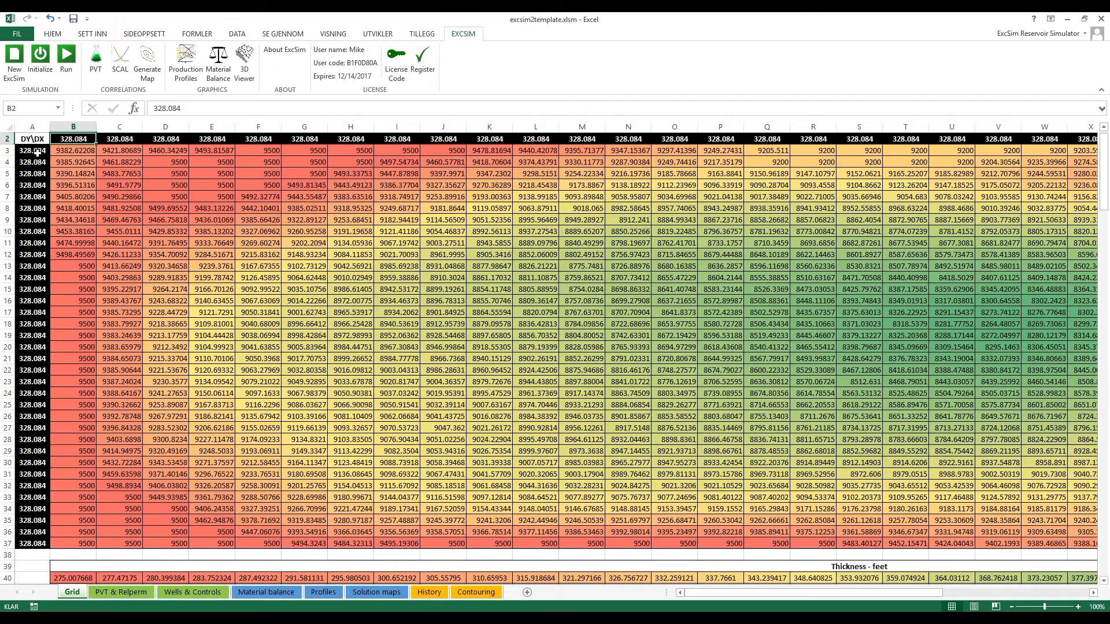
left_click_drag(23, 151, 24, 540)
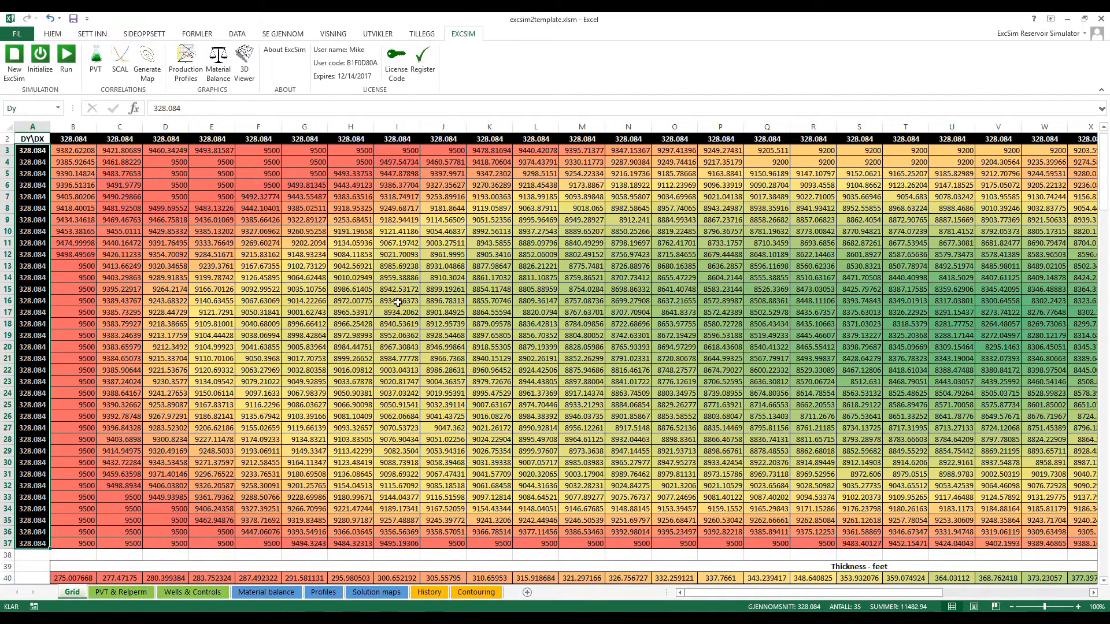
left_click(380, 324)
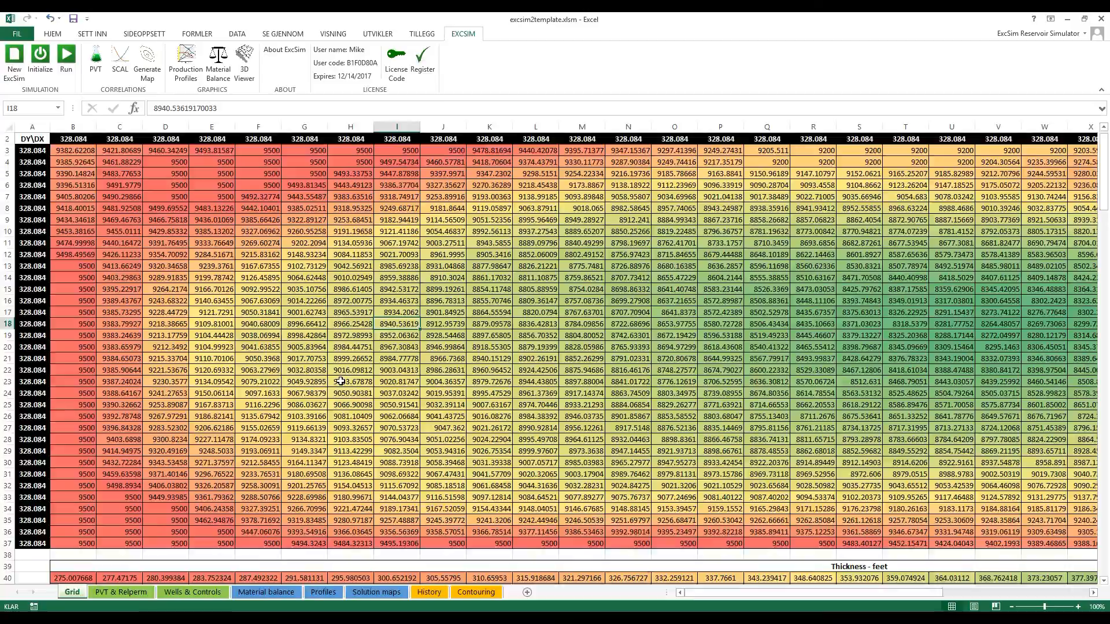
Step: Select the full Thickness map on the Grid sheet to examine its values
scroll(341, 382, "down", 3, "ctrl")
scroll(341, 382, "down", 2, "ctrl")
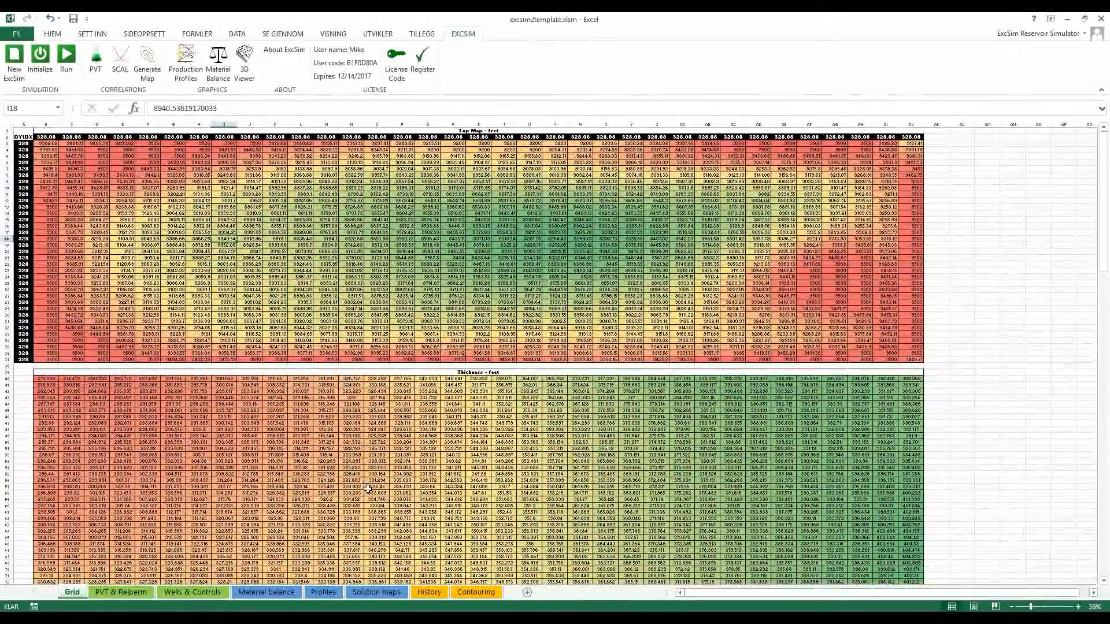
left_click(359, 481)
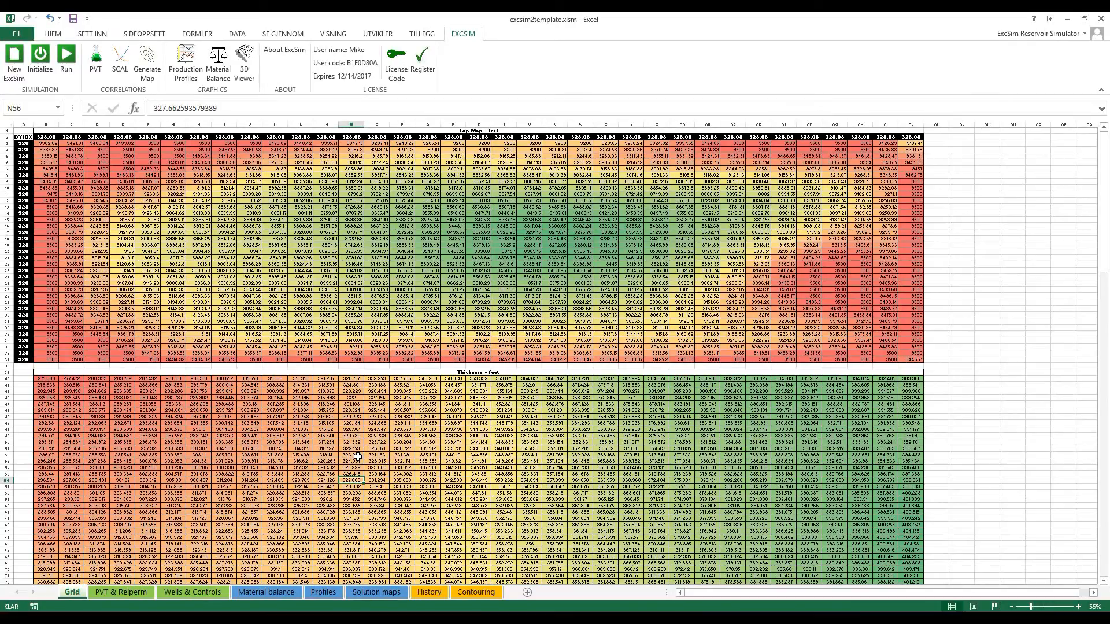
scroll(358, 457, "down", 11)
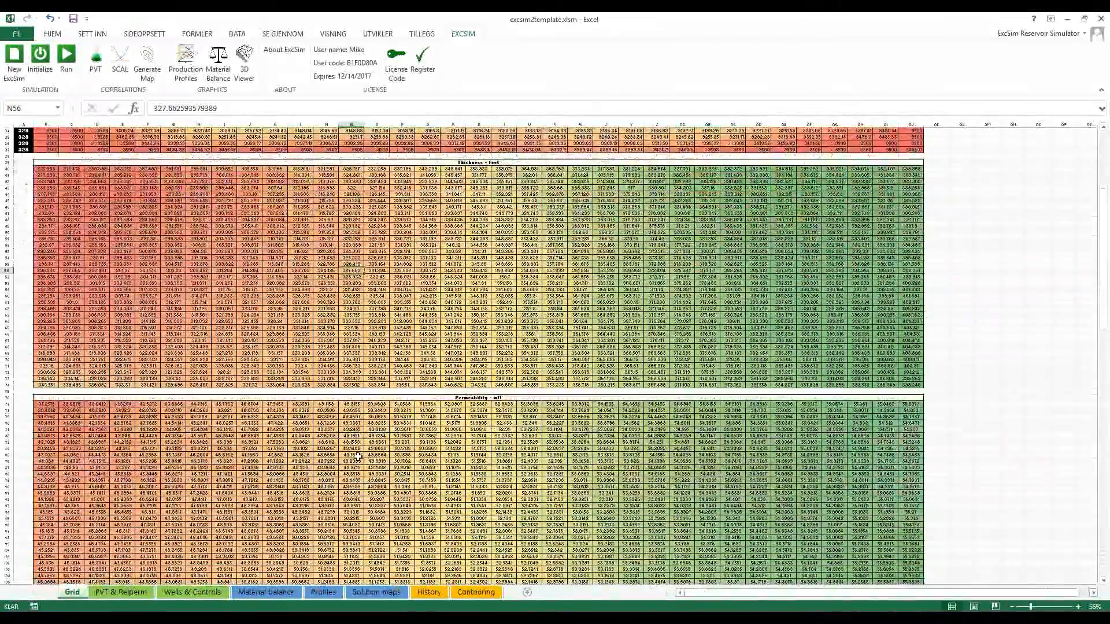
left_click_drag(41, 169, 918, 387)
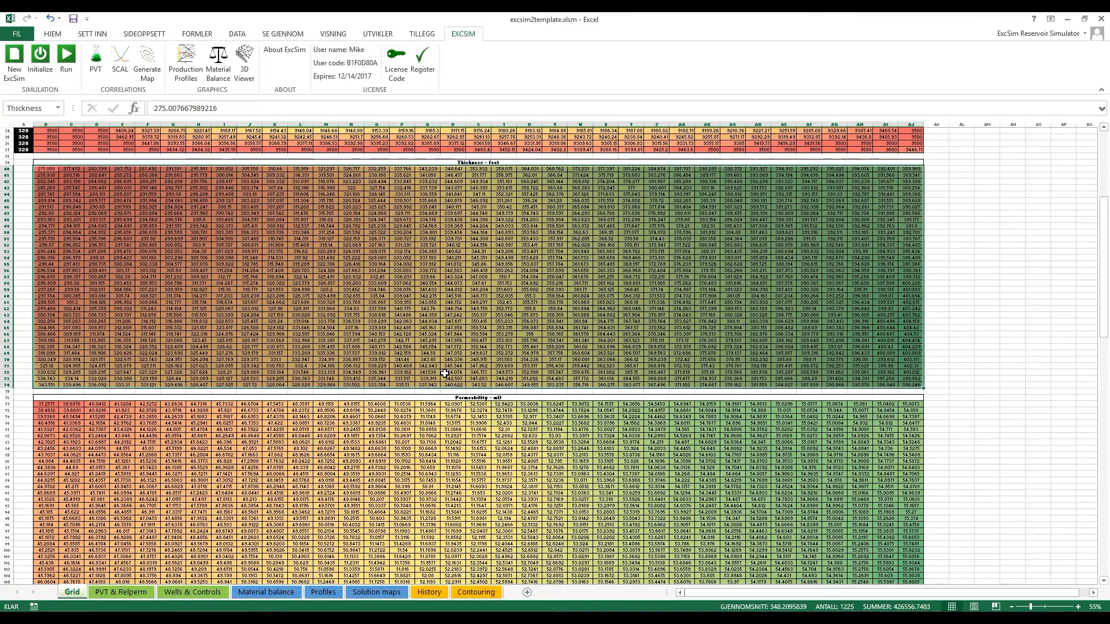
left_click(198, 410)
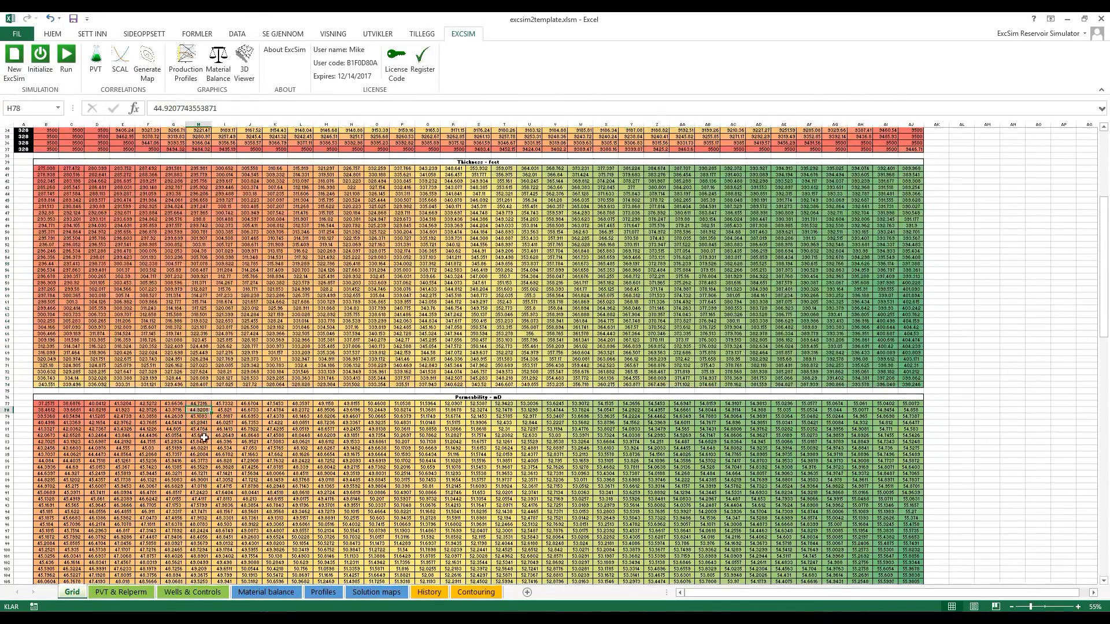
Step: Review the permeability, porosity and X+ and Y+ transmissibility multiplier maps, and return to the start of the Grid sheet
scroll(204, 438, "down", 6)
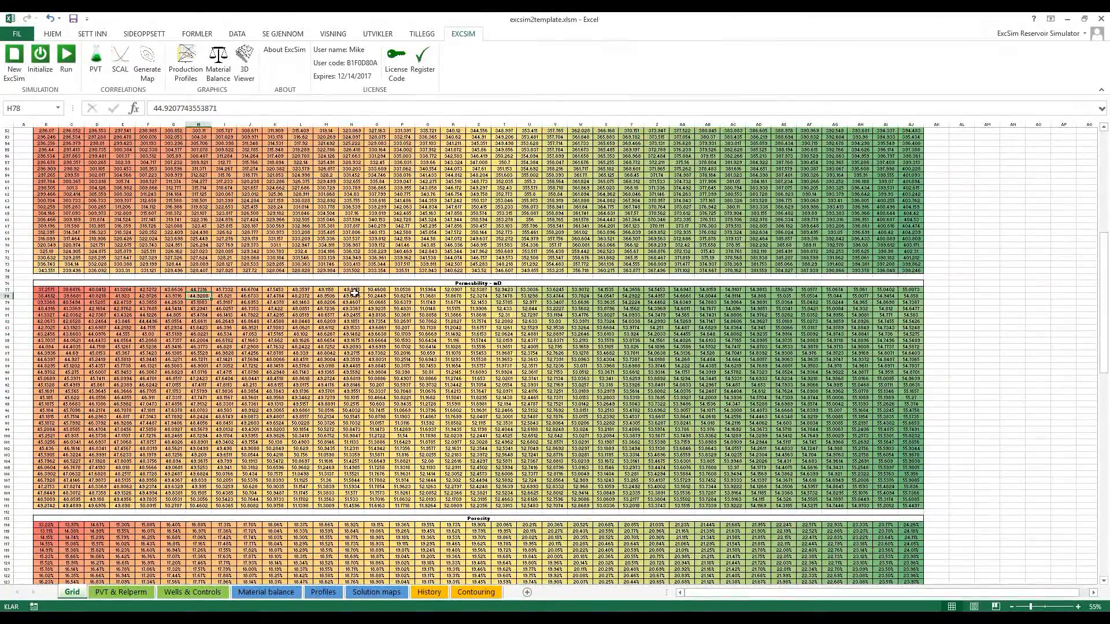
scroll(413, 294, "down", 9)
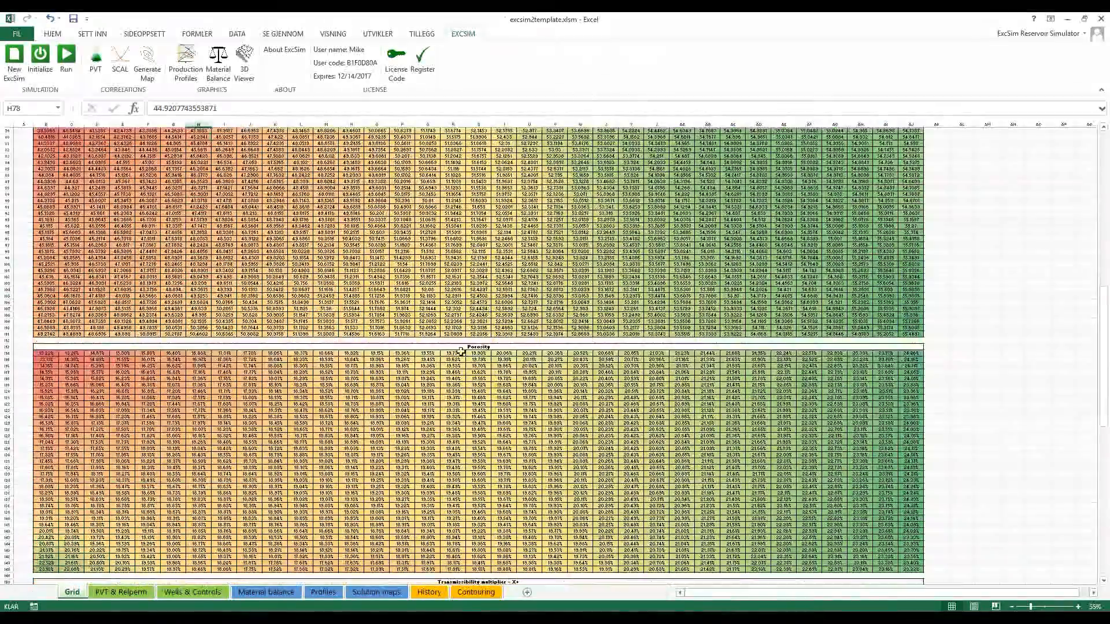
scroll(204, 393, "down", 3)
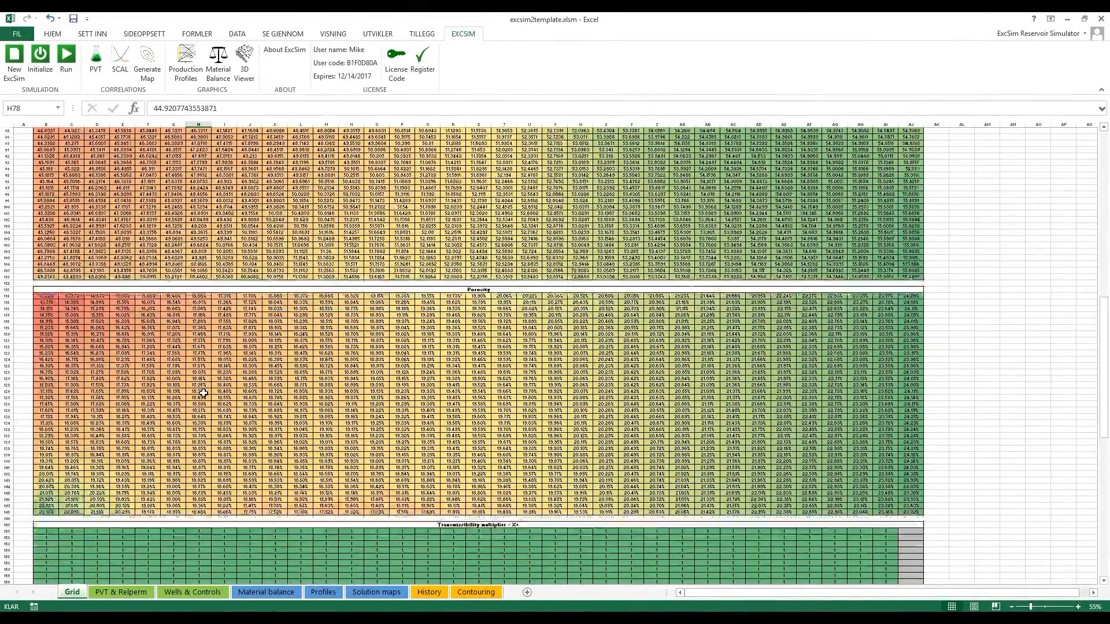
scroll(203, 393, "down", 1)
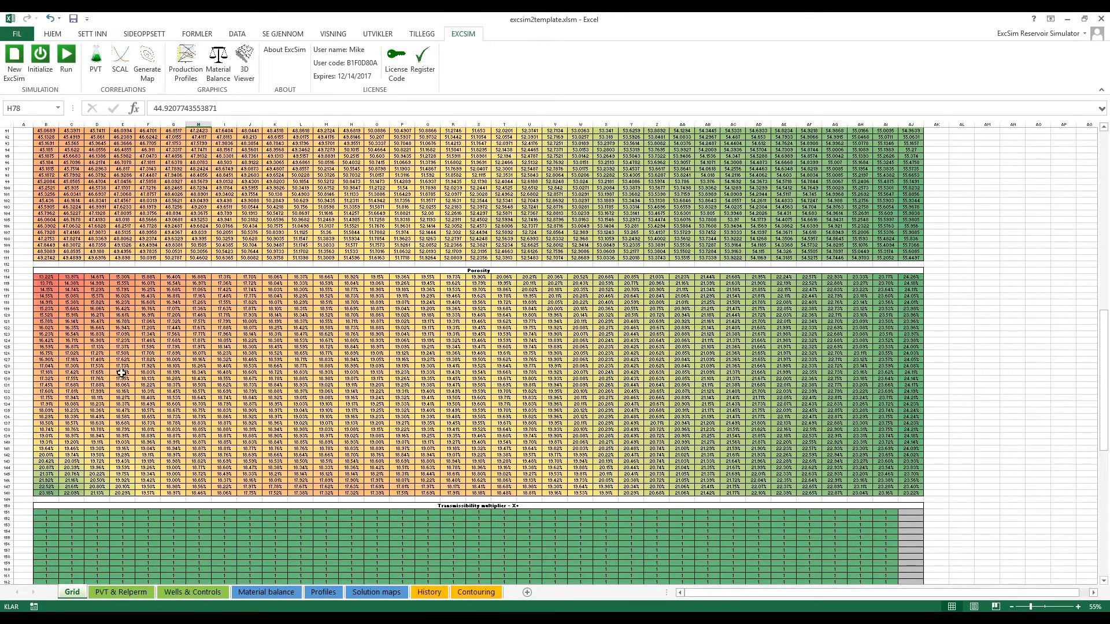
scroll(121, 373, "down", 9)
scroll(121, 373, "down", 14)
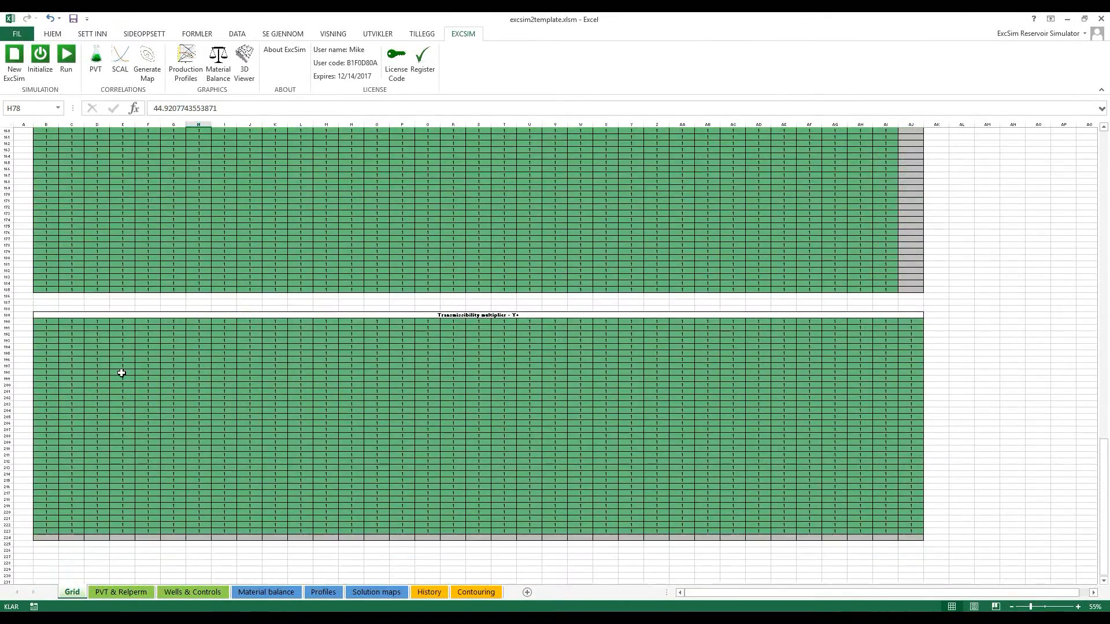
scroll(121, 373, "up", 20)
scroll(122, 373, "up", 20)
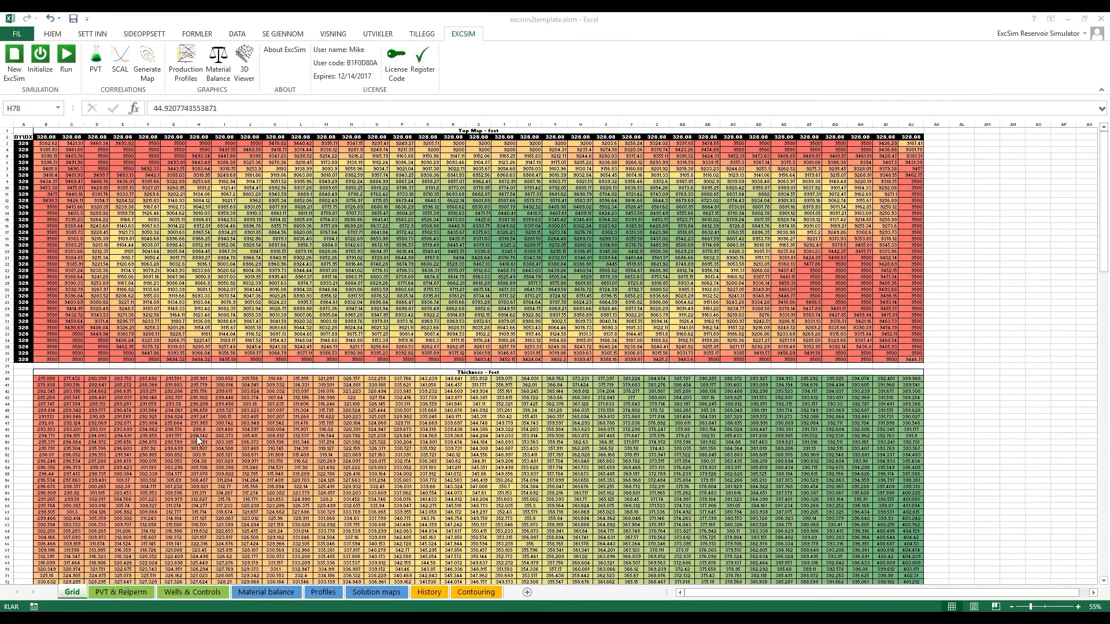
Step: Open the PVT & Relperm sheet and examine its oil, gas and water PVT tables and both relative permeability tables
left_click(117, 592)
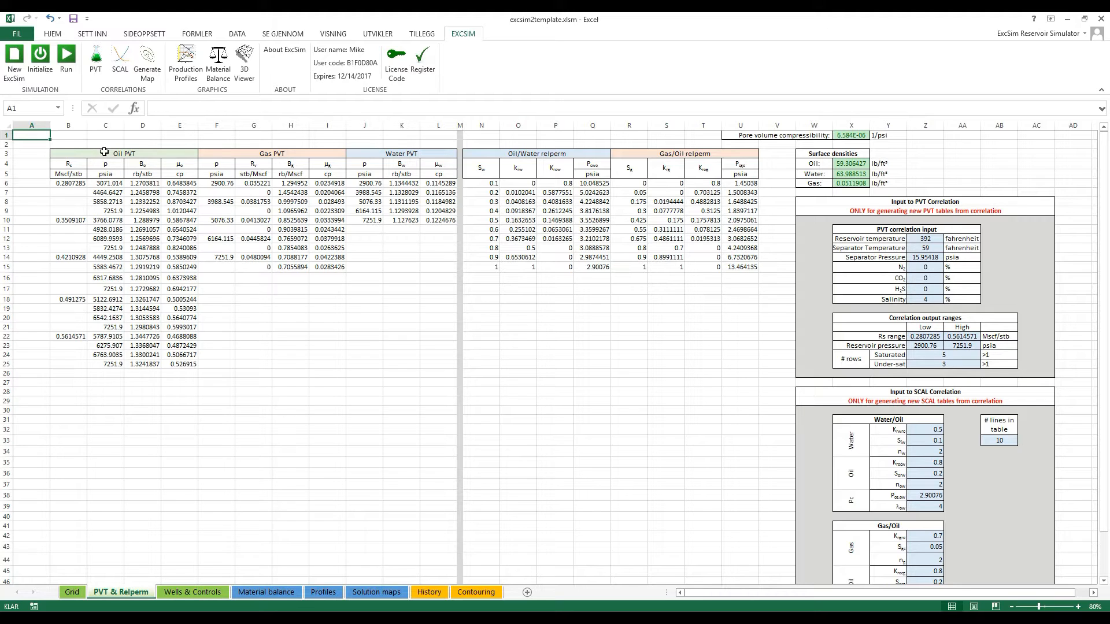
left_click_drag(104, 152, 113, 366)
left_click_drag(271, 153, 273, 362)
left_click_drag(411, 154, 414, 331)
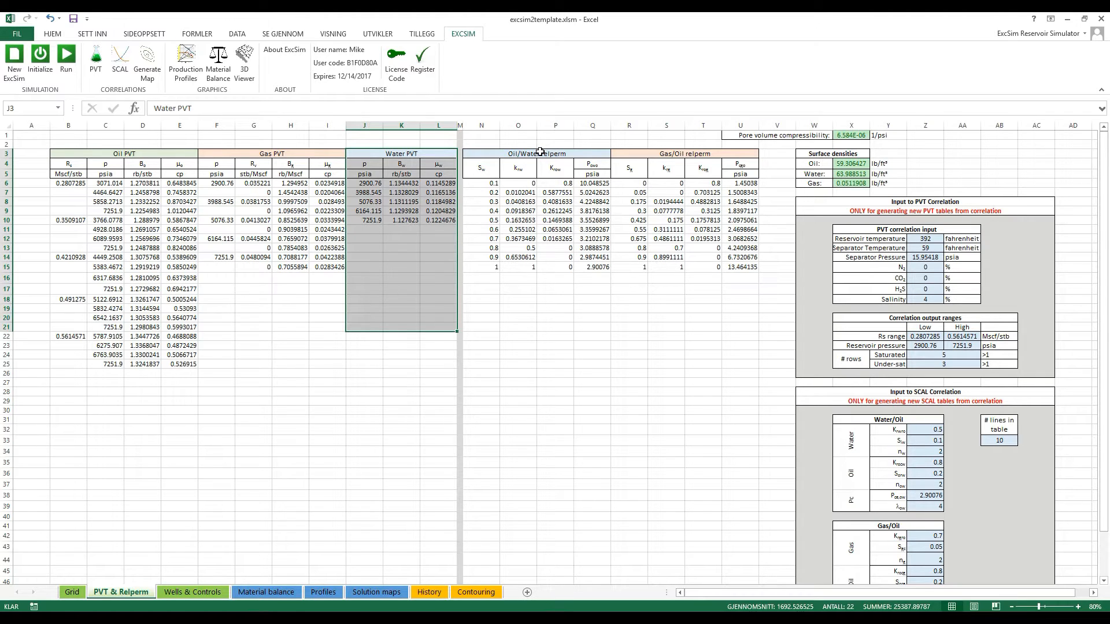
left_click_drag(540, 151, 546, 305)
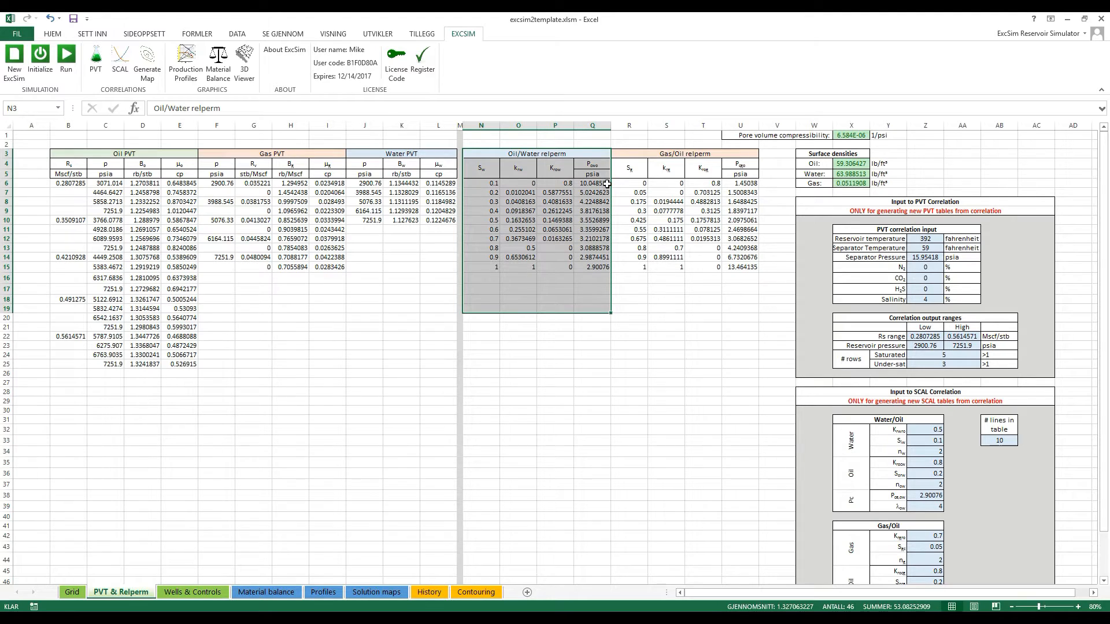
left_click_drag(691, 154, 698, 302)
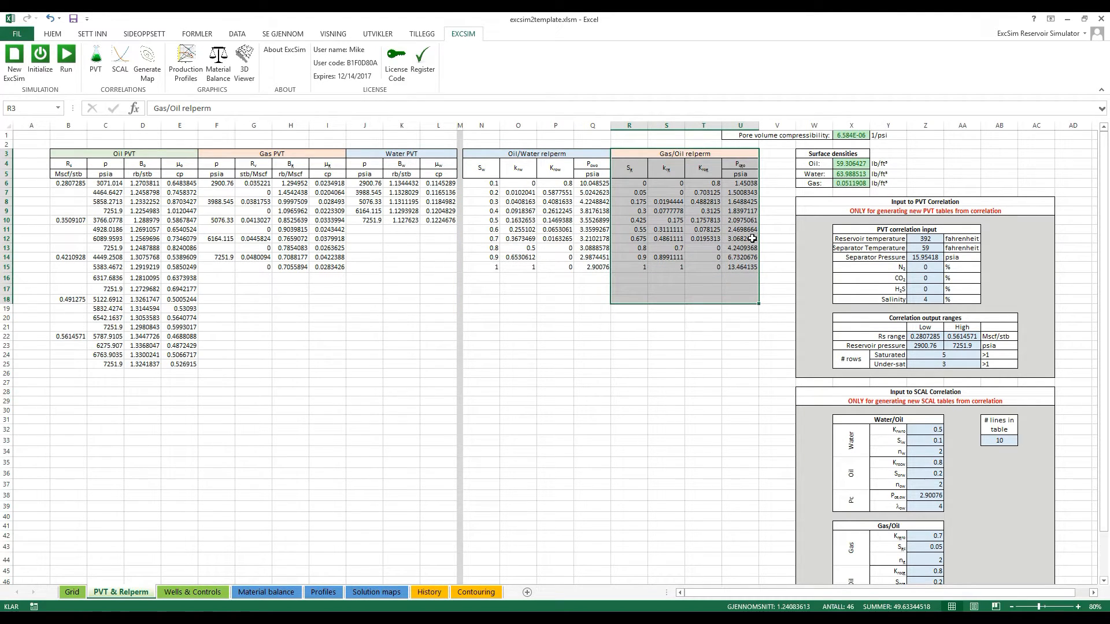
left_click(552, 347)
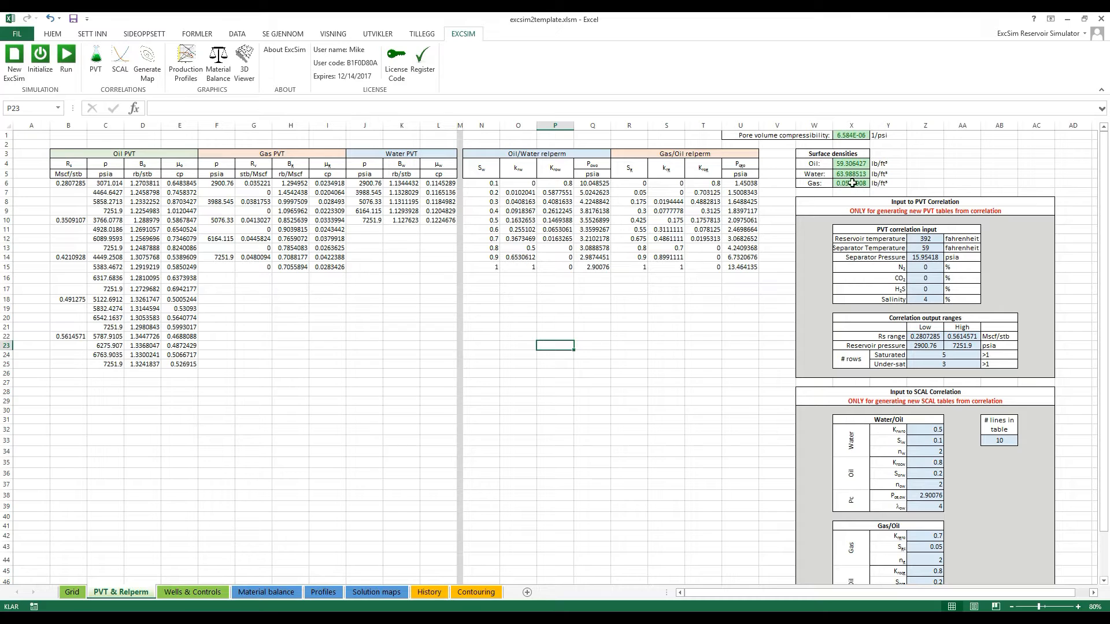
Step: Examine the surface densities and the pore volume compressibility on the PVT & Relperm sheet
left_click(853, 163)
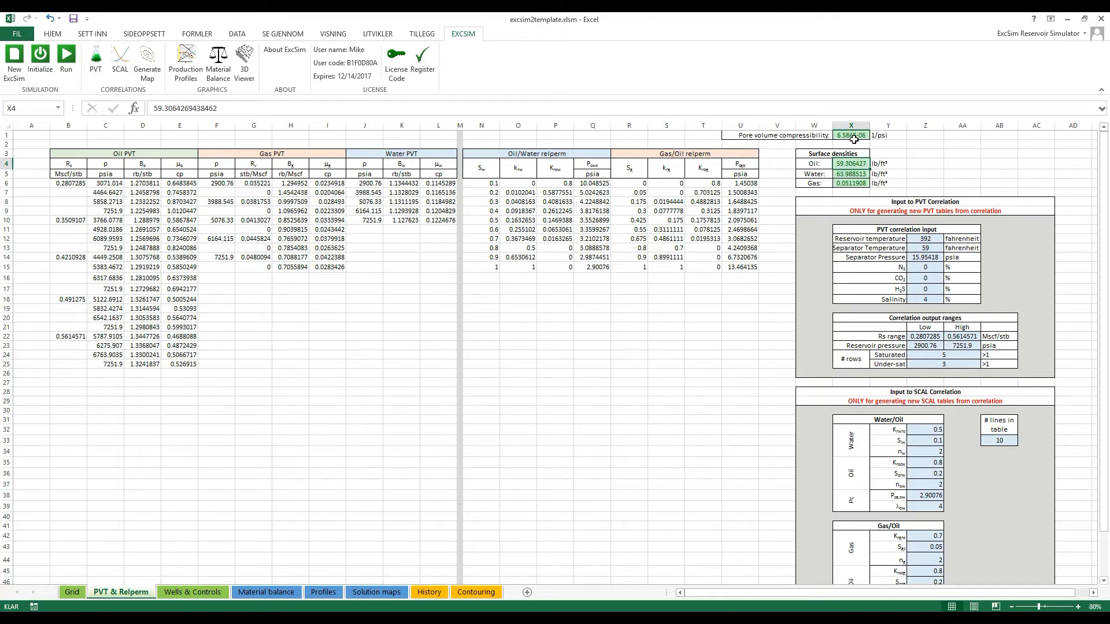
left_click(853, 137)
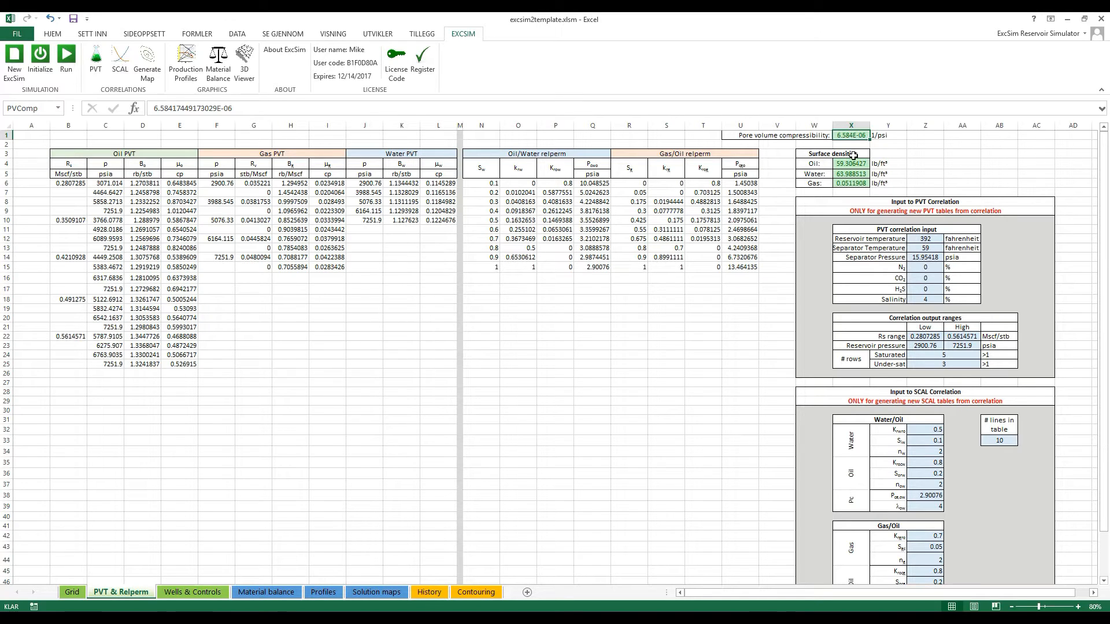
left_click_drag(851, 183, 848, 133)
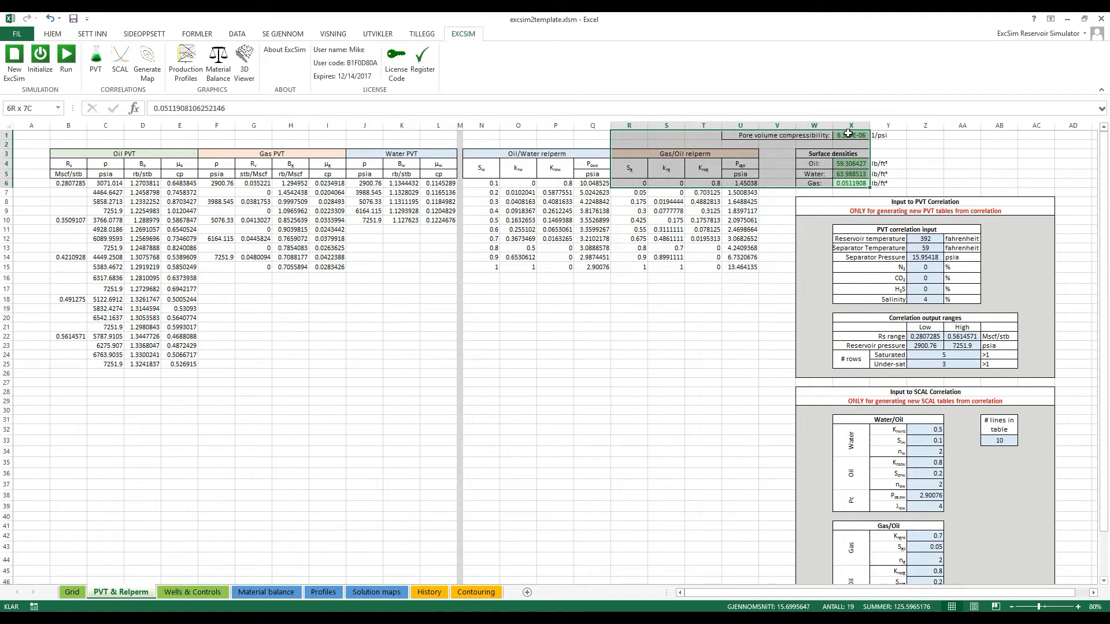
left_click(555, 266)
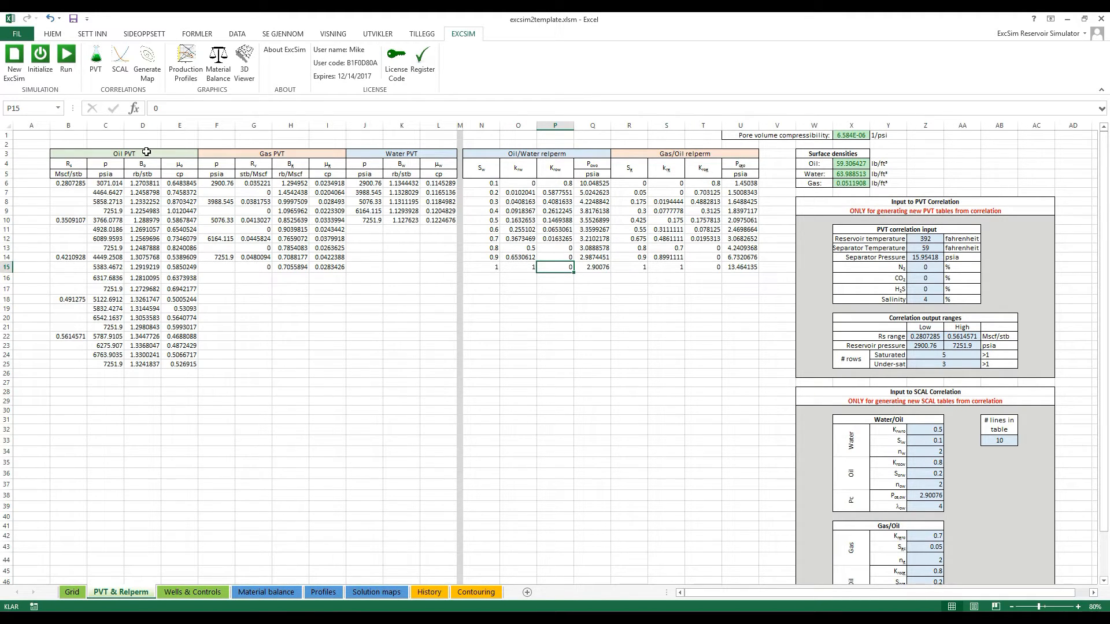
Step: Highlight the complete Oil PVT table to examine its Rs, pressure, formation volume factor and viscosity columns
left_click_drag(146, 153, 137, 373)
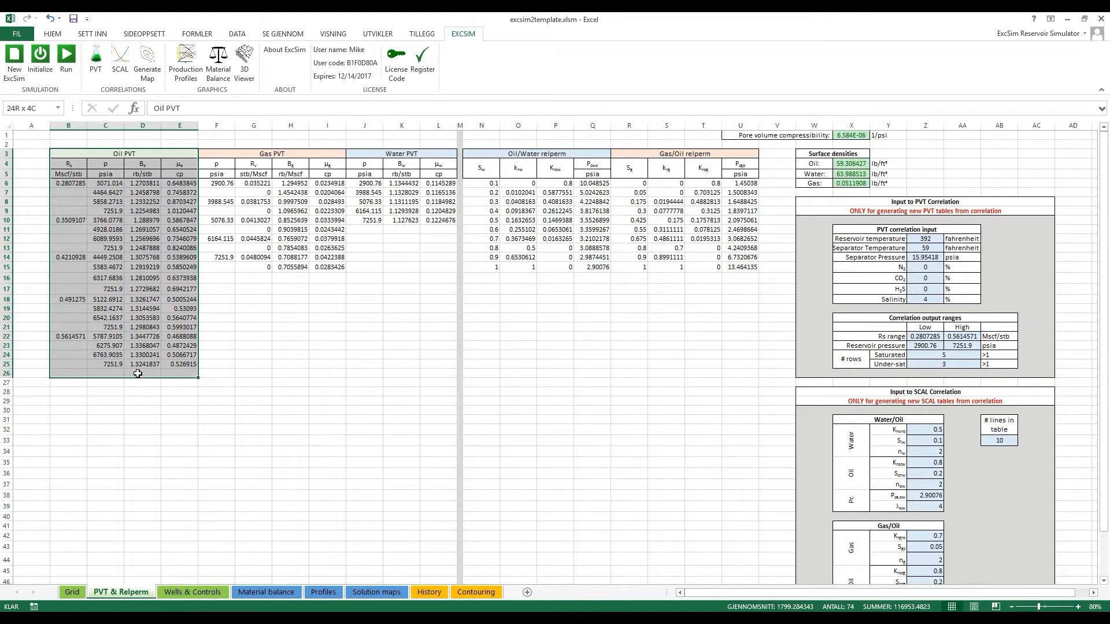
left_click(129, 279)
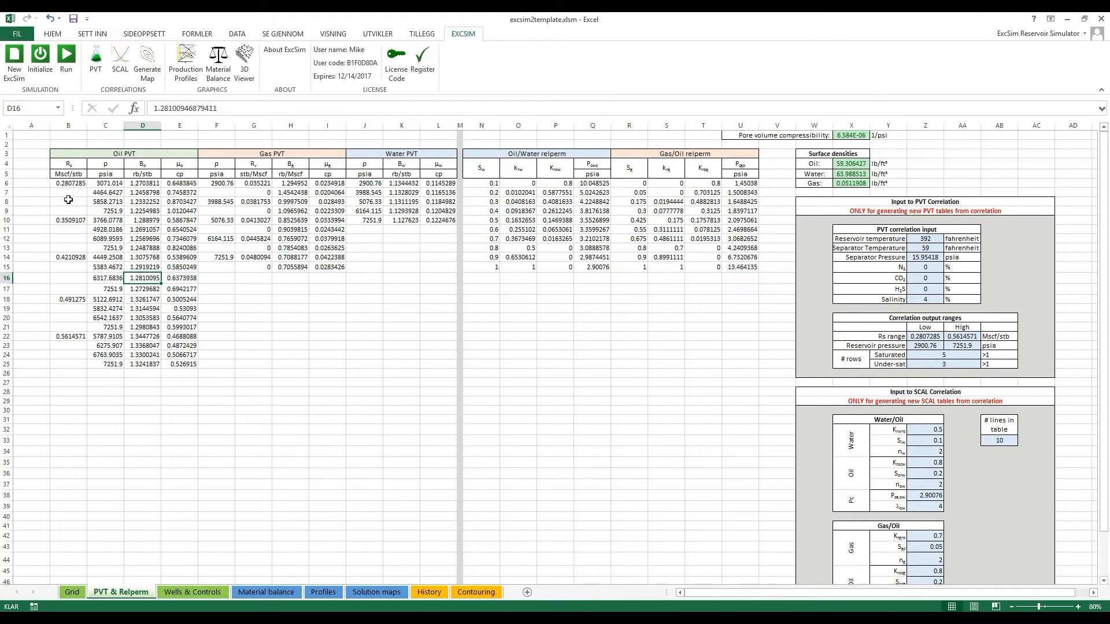
left_click_drag(127, 155, 117, 366)
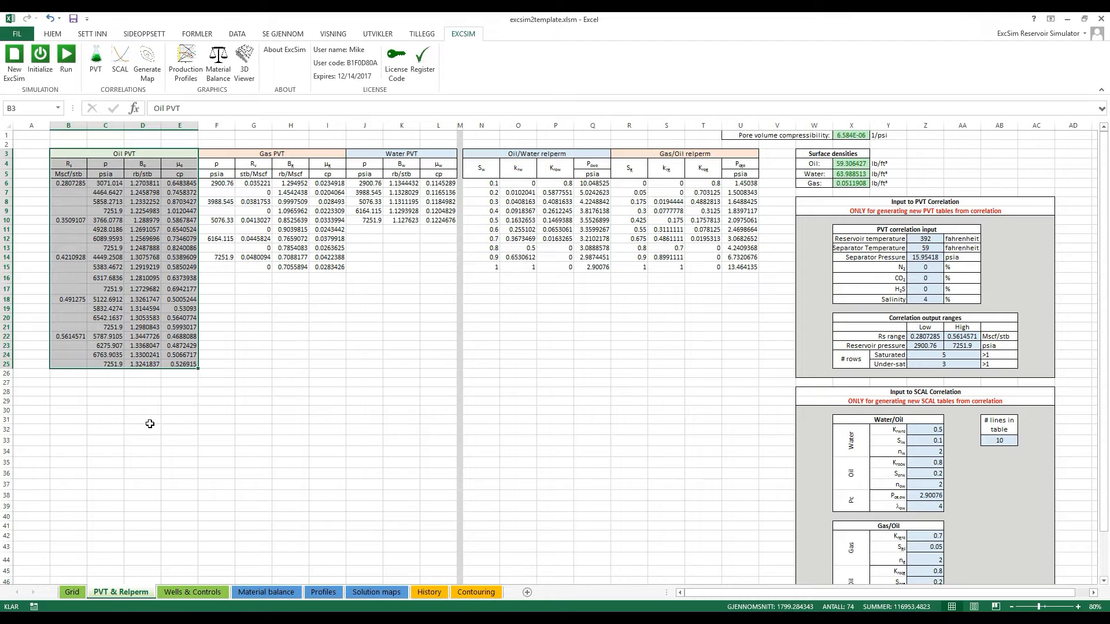
left_click(361, 392)
left_click_drag(138, 153, 139, 364)
left_click(120, 287)
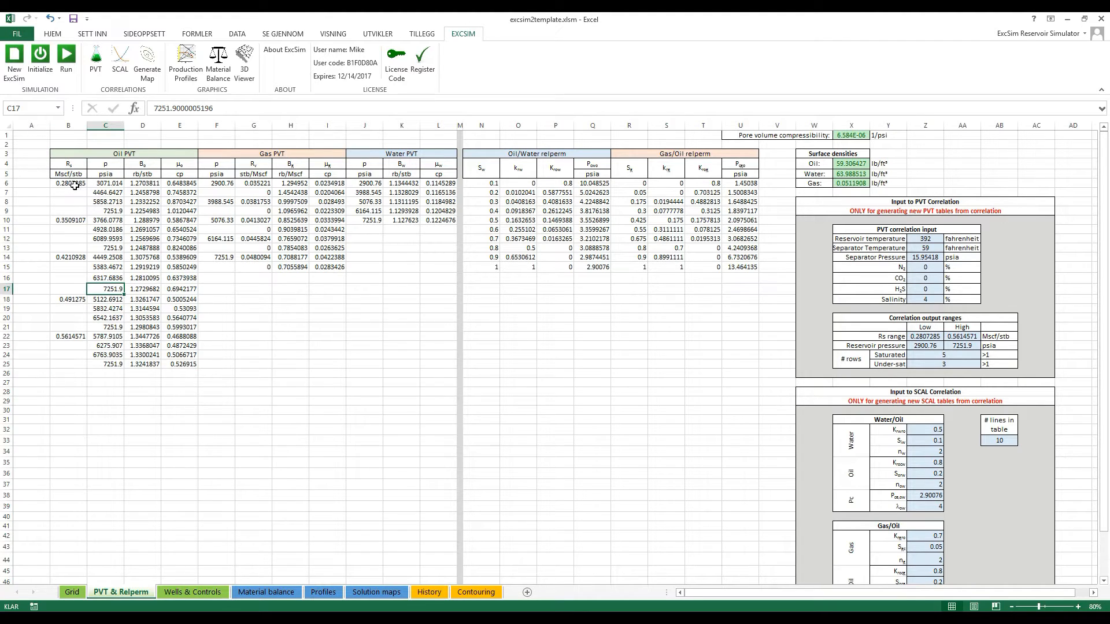
Step: Inspect the Oil PVT row groups belonging to single Rs values: rows 10 to 13, 14 to 17 and 6 to 9
left_click_drag(65, 221, 184, 249)
left_click_drag(70, 257, 183, 289)
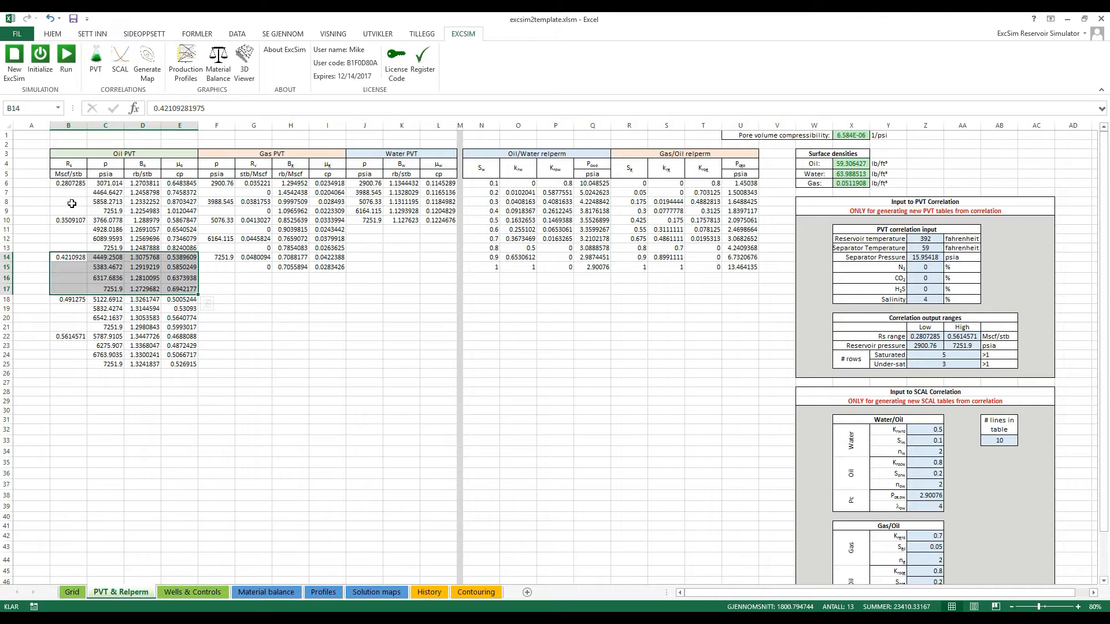
left_click_drag(73, 186, 179, 211)
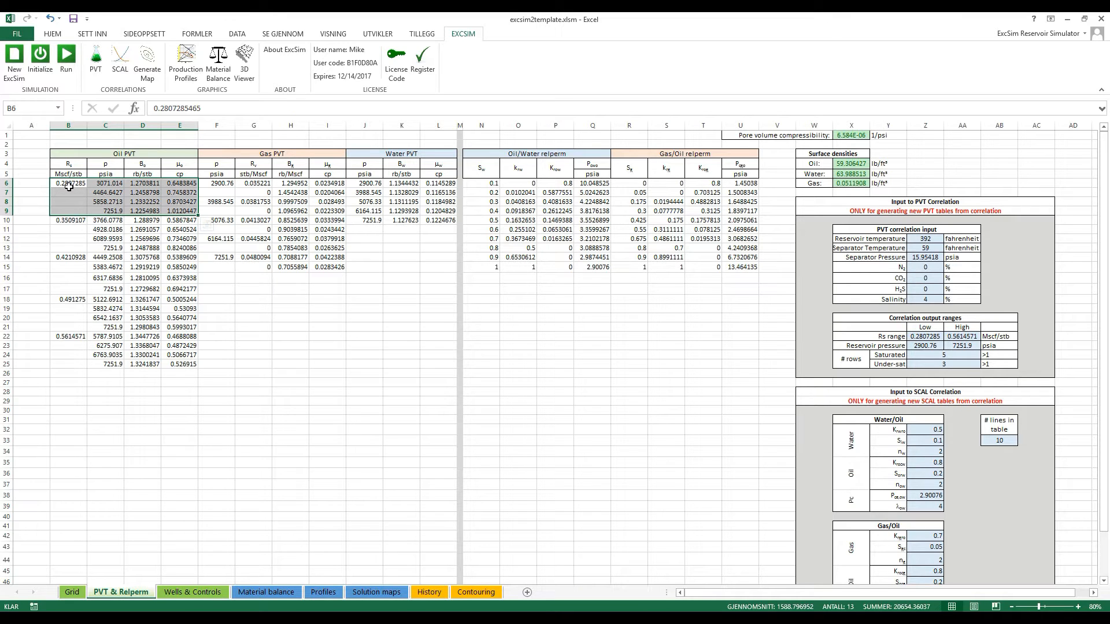
Step: Highlight the Oil PVT blocks of the second and third Rs values, rows 10 to 13 and 14 to 17
left_click_drag(64, 222, 174, 247)
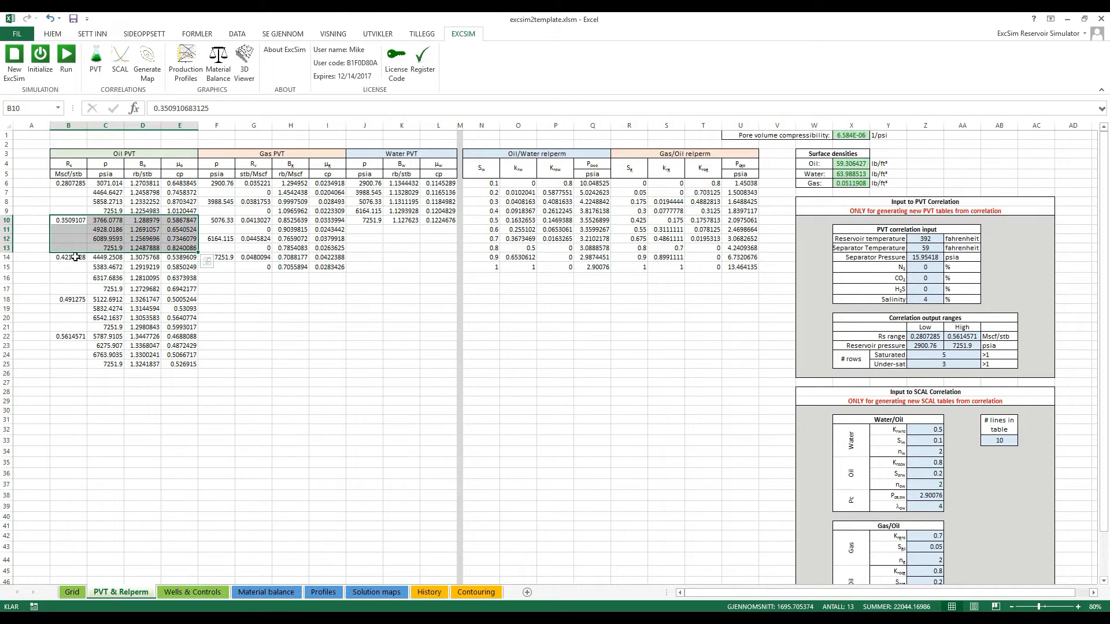
left_click_drag(74, 257, 179, 288)
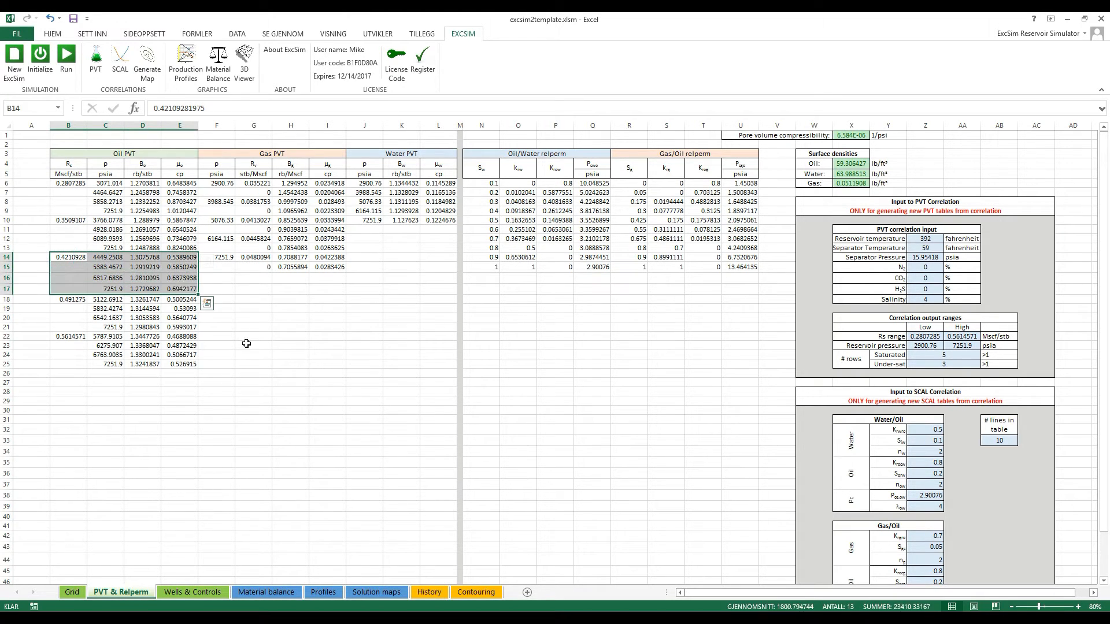
left_click(246, 343)
left_click_drag(65, 224, 179, 248)
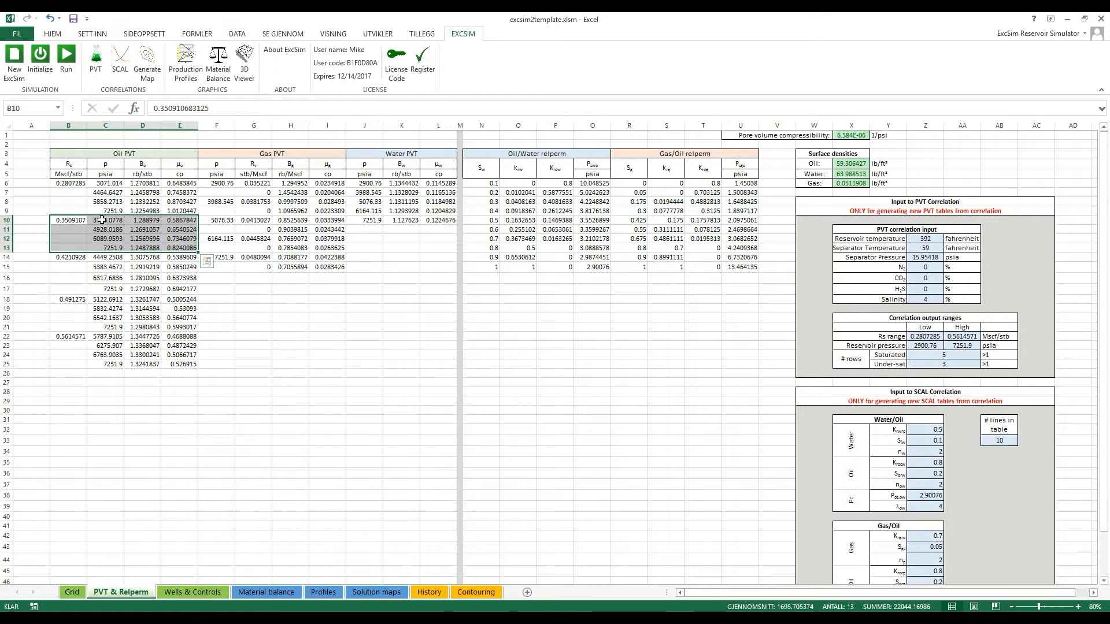
Step: Examine the first line of the second Rs block in row 10: its Rs, pressure, formation volume factor and viscosity
left_click_drag(102, 221, 175, 222)
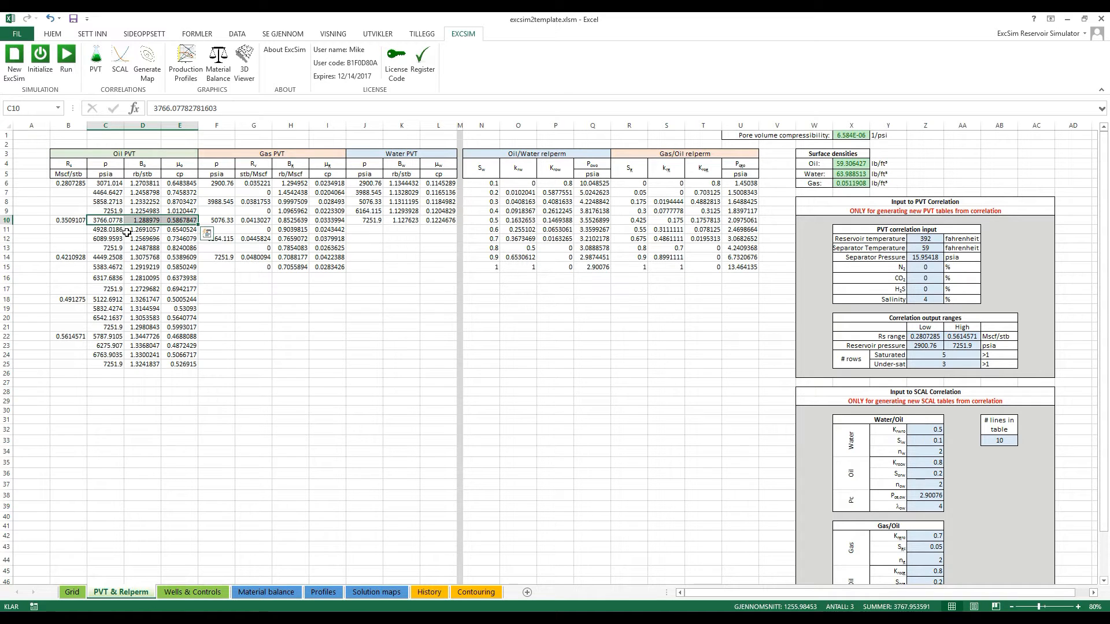
left_click(73, 221)
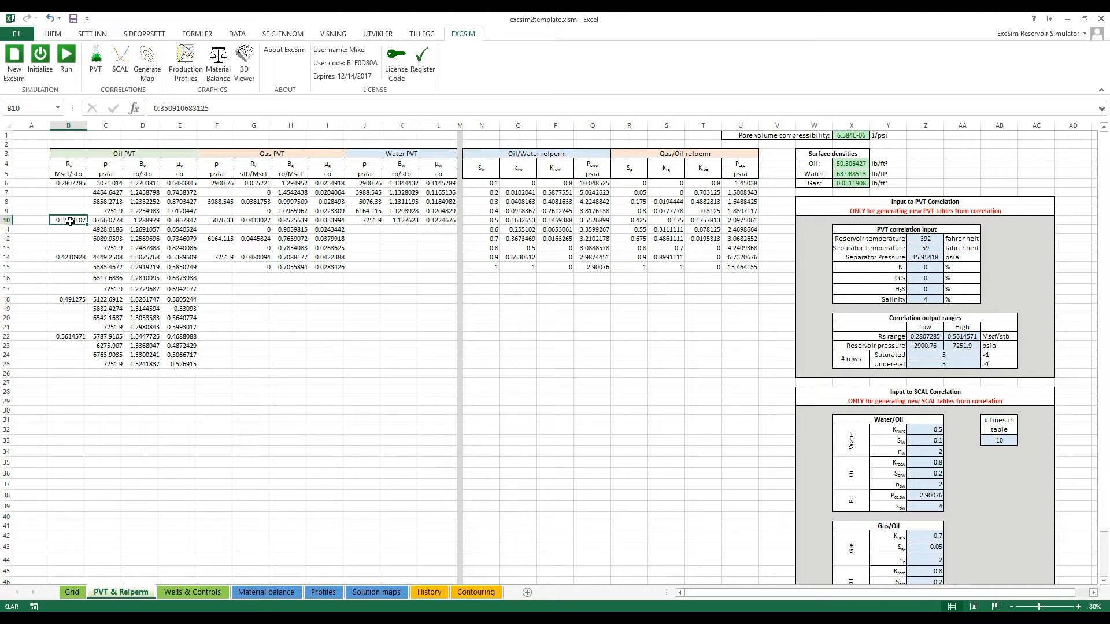
left_click(146, 222)
left_click(181, 221)
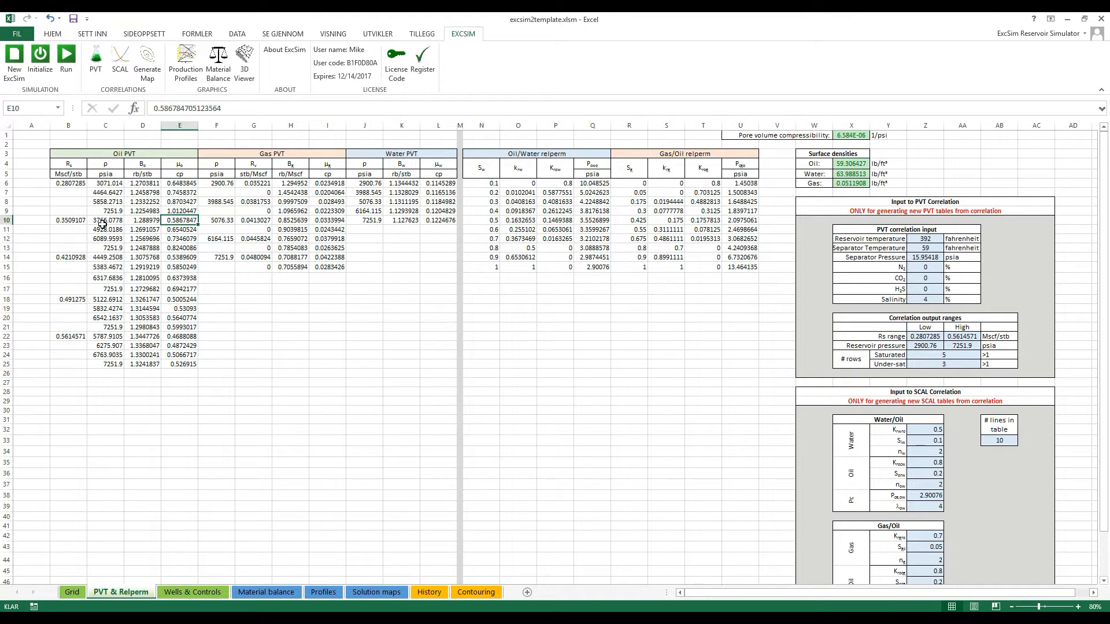
Step: Compare rows 11 to 13 of the second Rs block with its row 10, including the individual values in row 11
left_click_drag(103, 228, 180, 247)
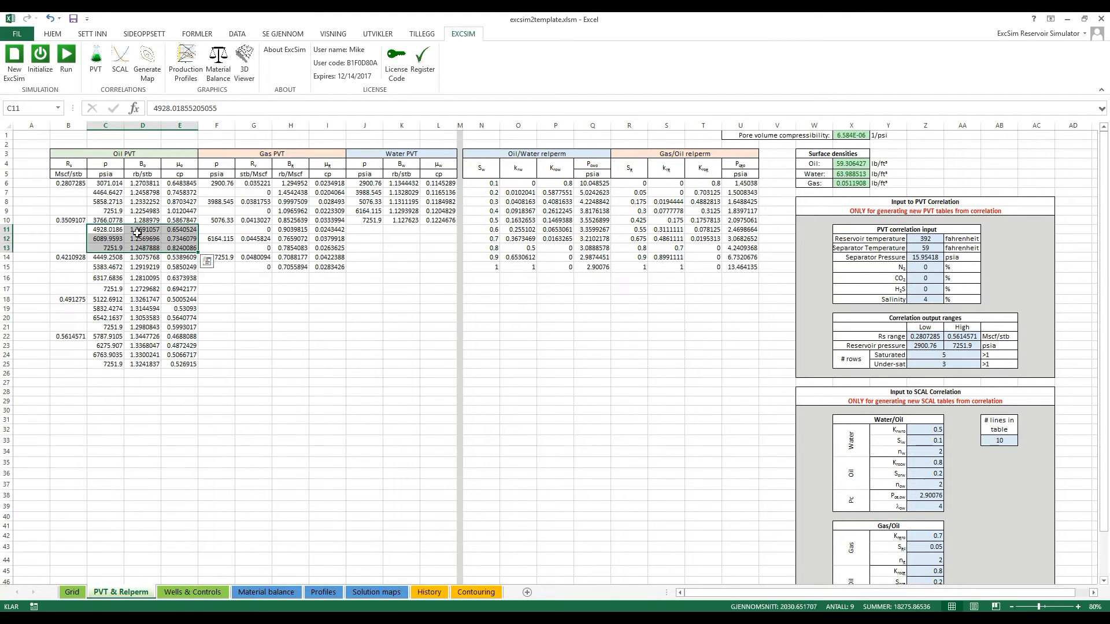
left_click_drag(79, 219, 179, 221)
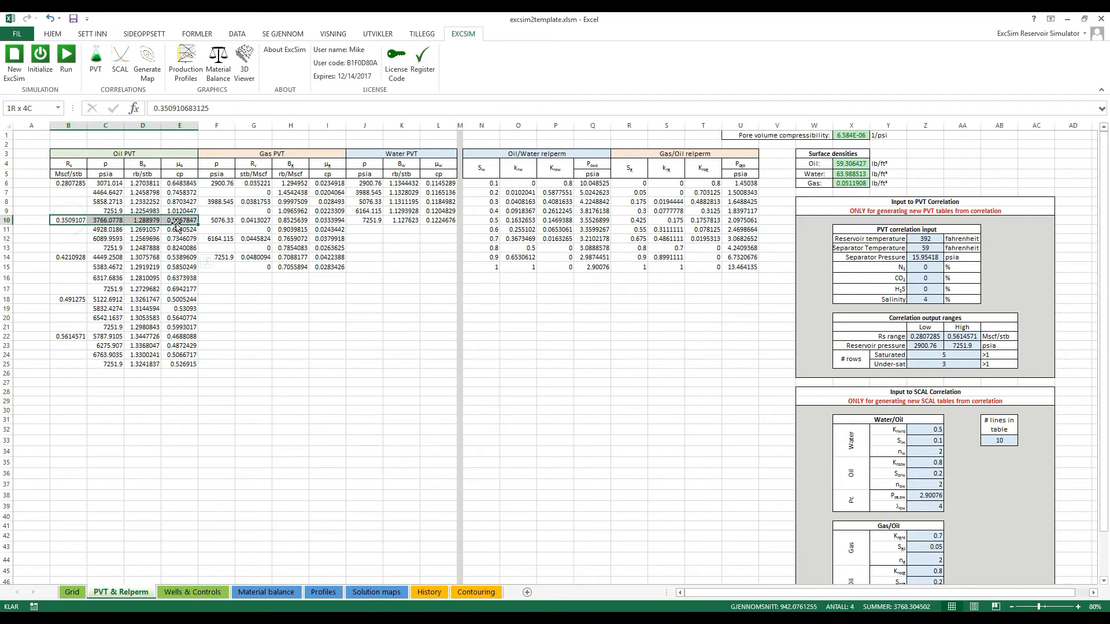
left_click_drag(102, 230, 172, 246)
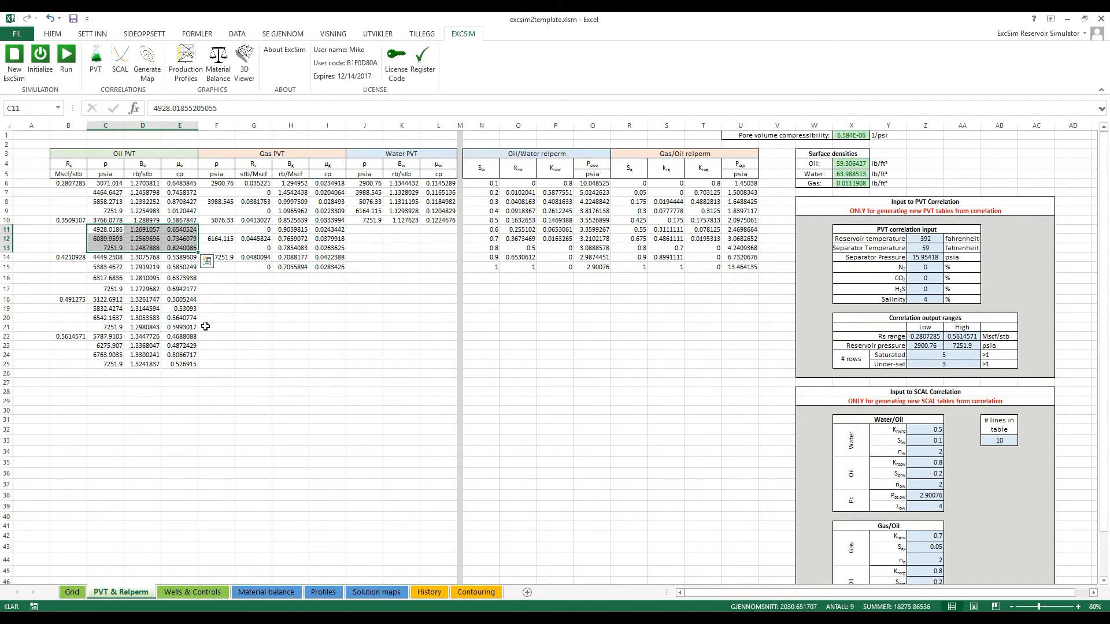
left_click(110, 230)
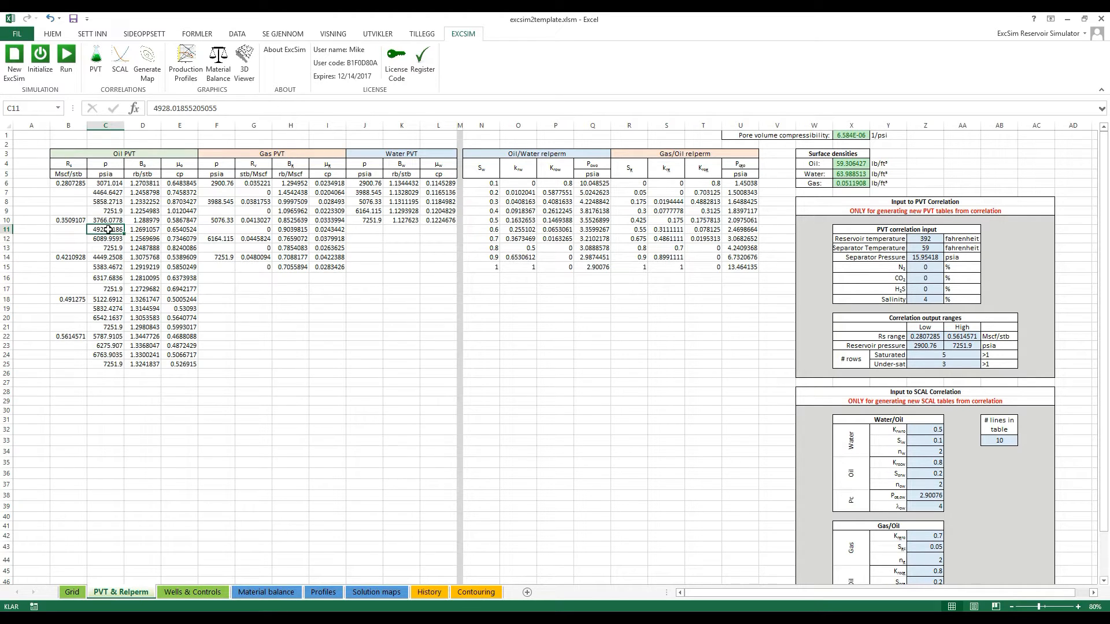
left_click(148, 231)
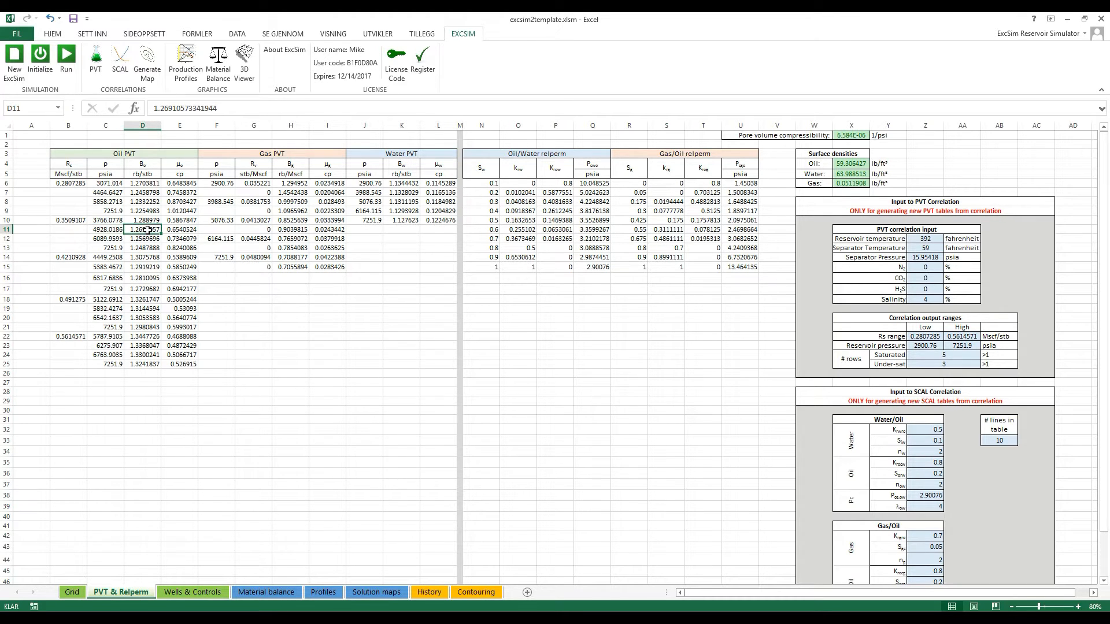
left_click(178, 231)
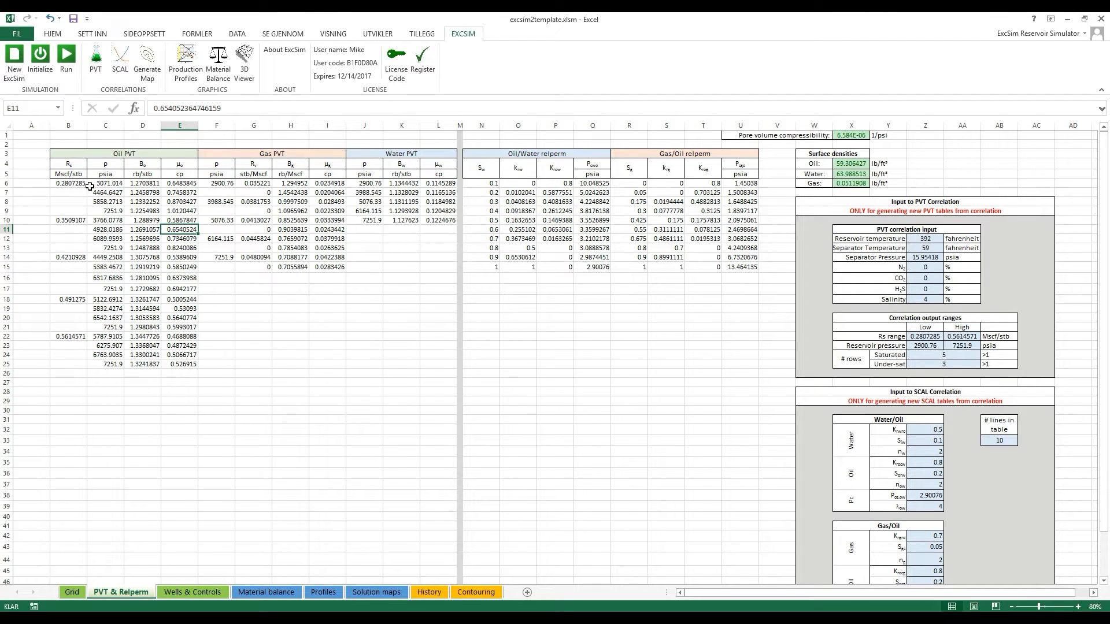
Step: Highlight the Gas PVT table, compare its layout with the Oil PVT table, and inspect the gas row pair in rows 8 and 9
left_click_drag(272, 153, 276, 279)
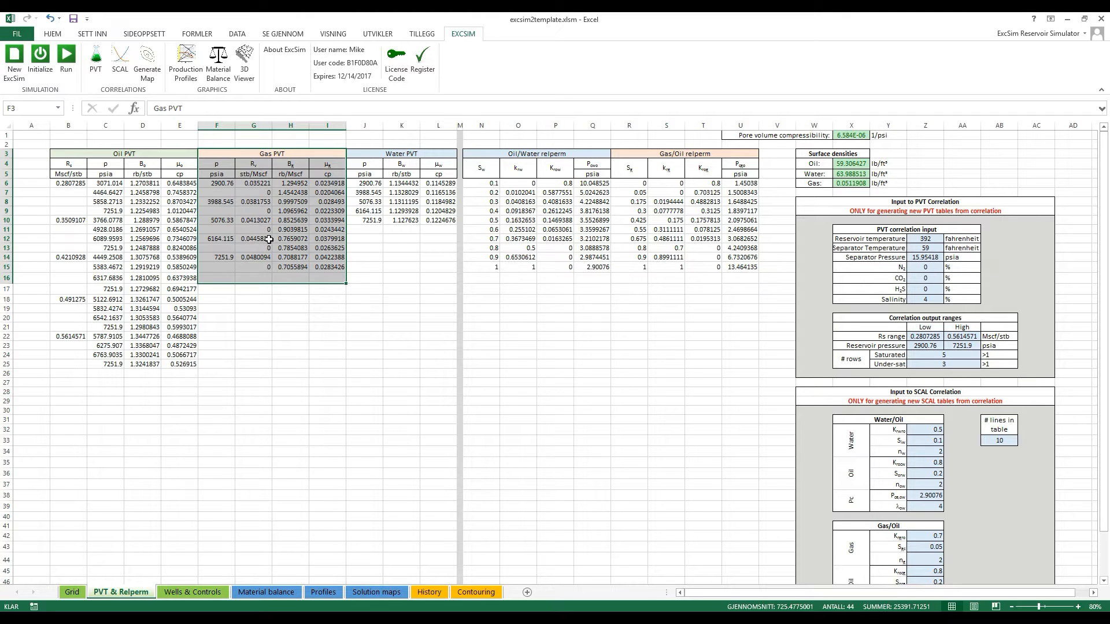
left_click(291, 211)
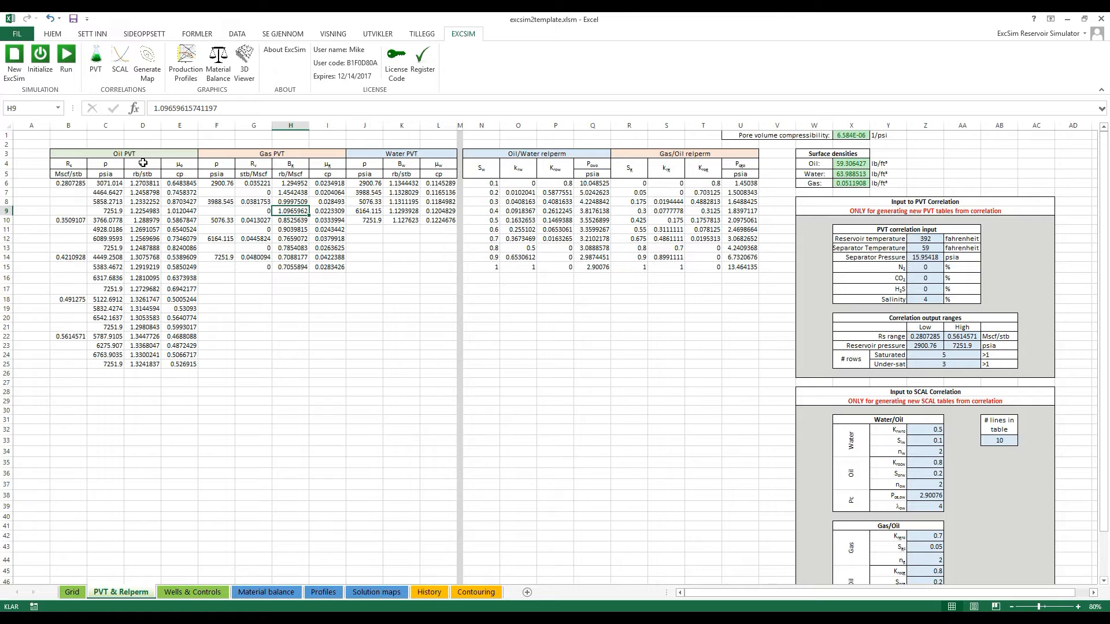
left_click_drag(109, 158, 191, 267)
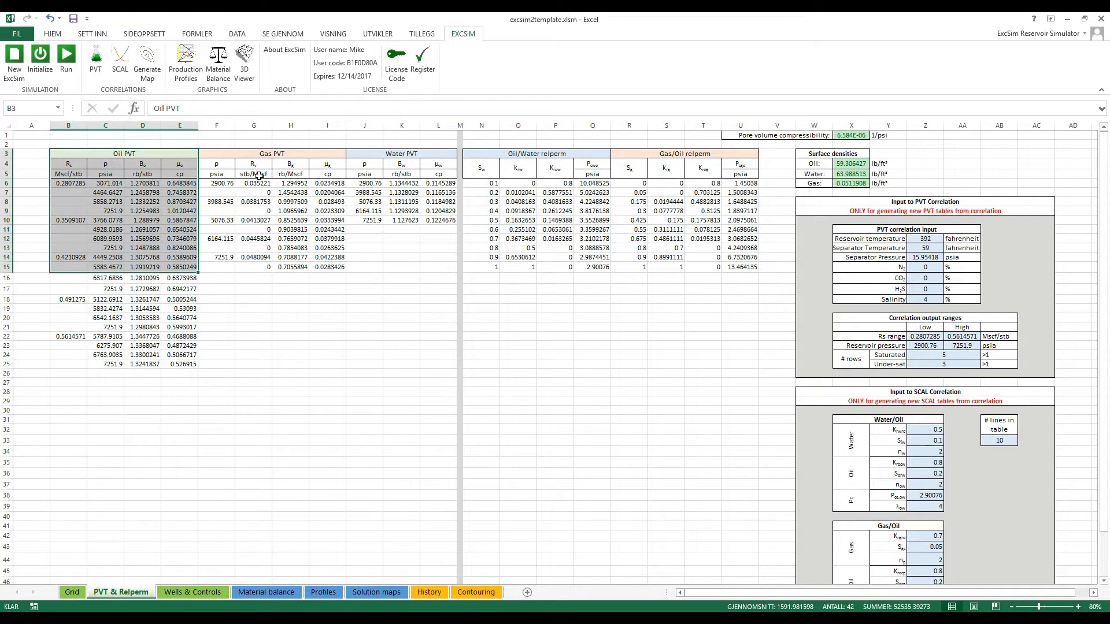
left_click_drag(224, 183, 331, 212)
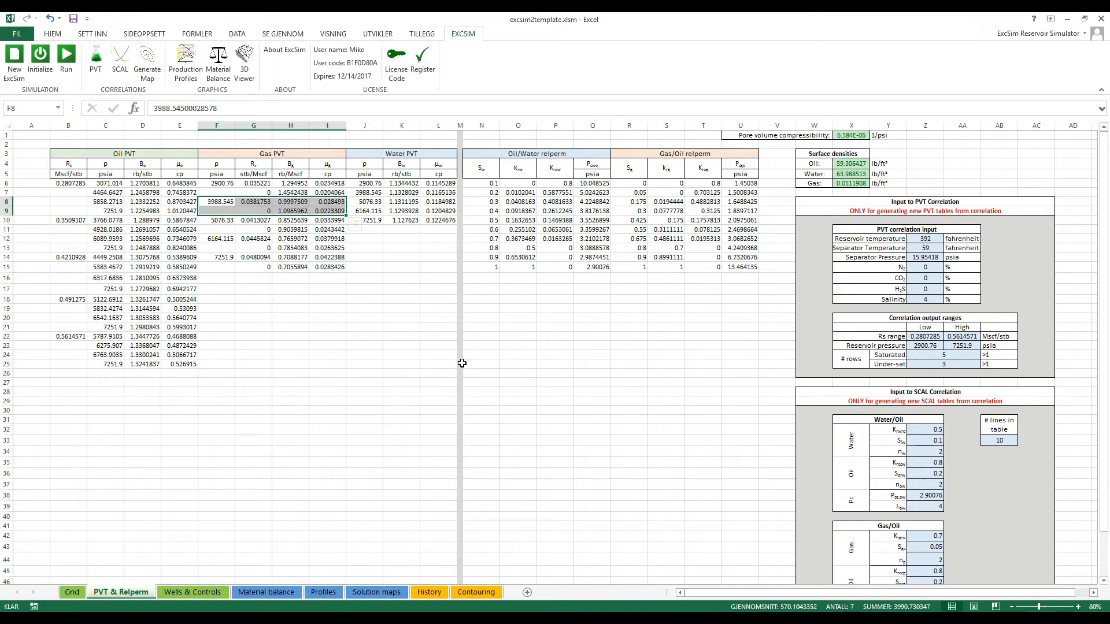
Step: Examine the Water PVT table, including its viscosity column
left_click_drag(400, 154, 407, 222)
left_click(401, 267)
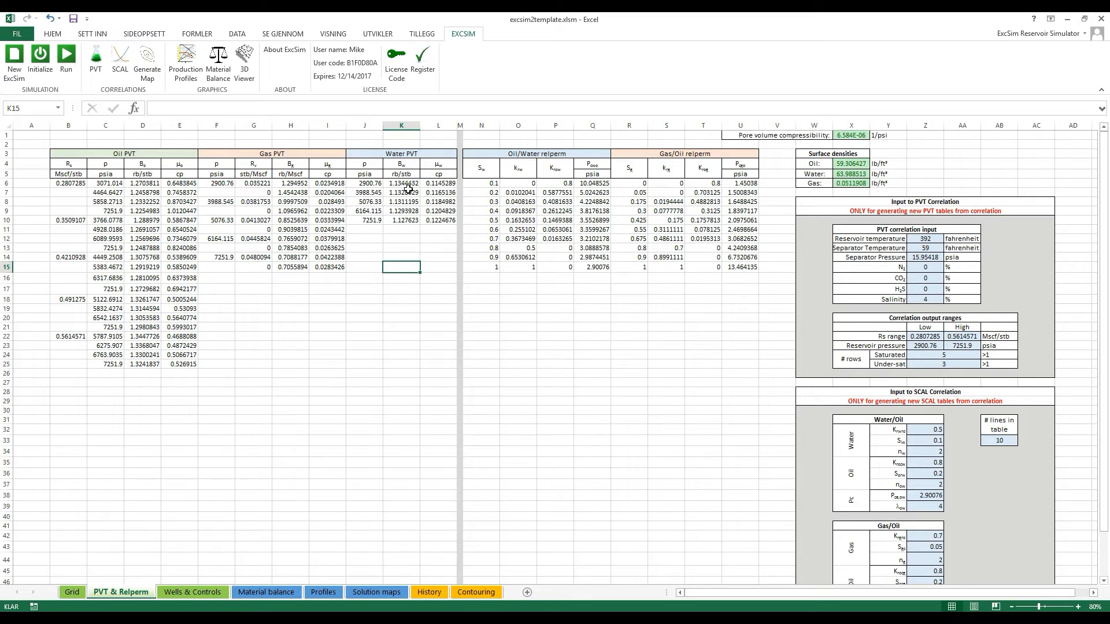
left_click(440, 191)
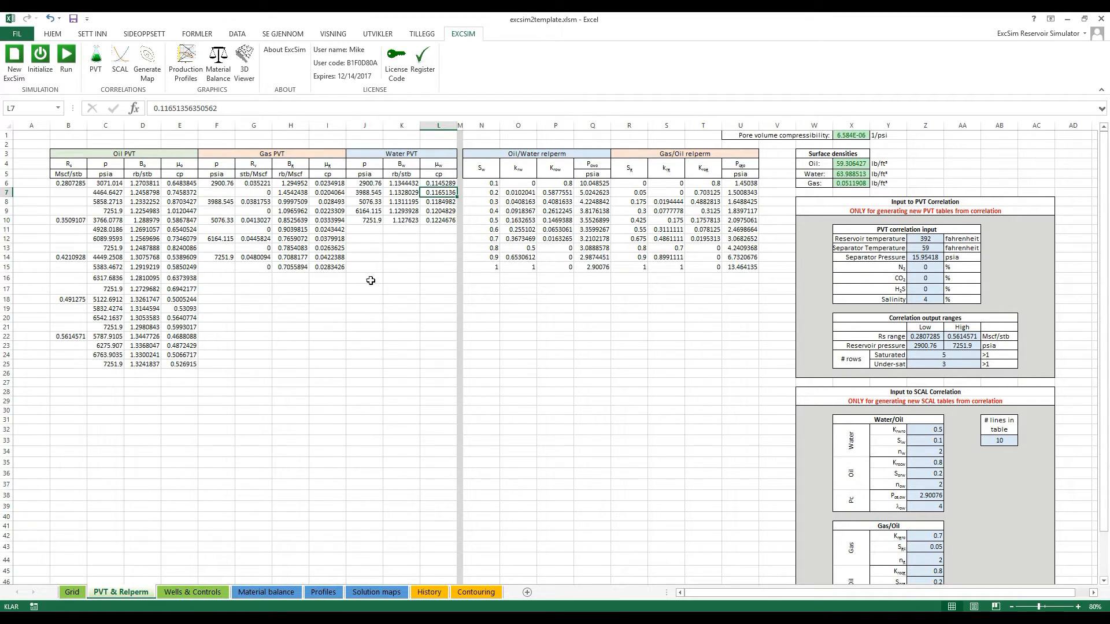
Step: Examine the Oil/Water relperm table column by column, from water saturation to capillary pressure, and the Gas/Oil relperm table as a whole
left_click_drag(556, 154, 562, 270)
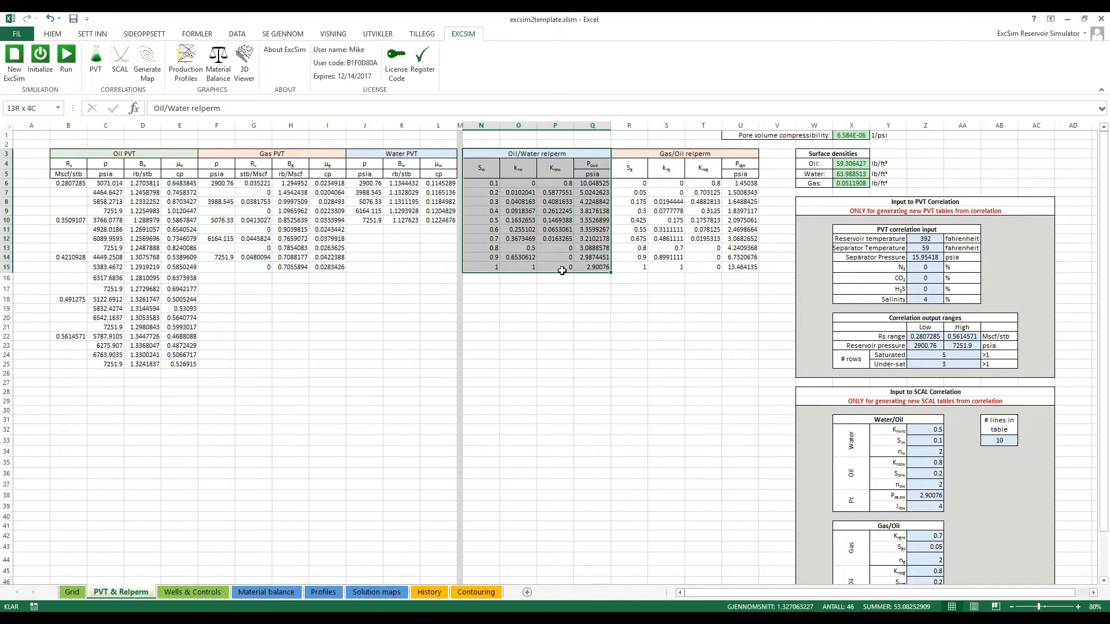
left_click(519, 193)
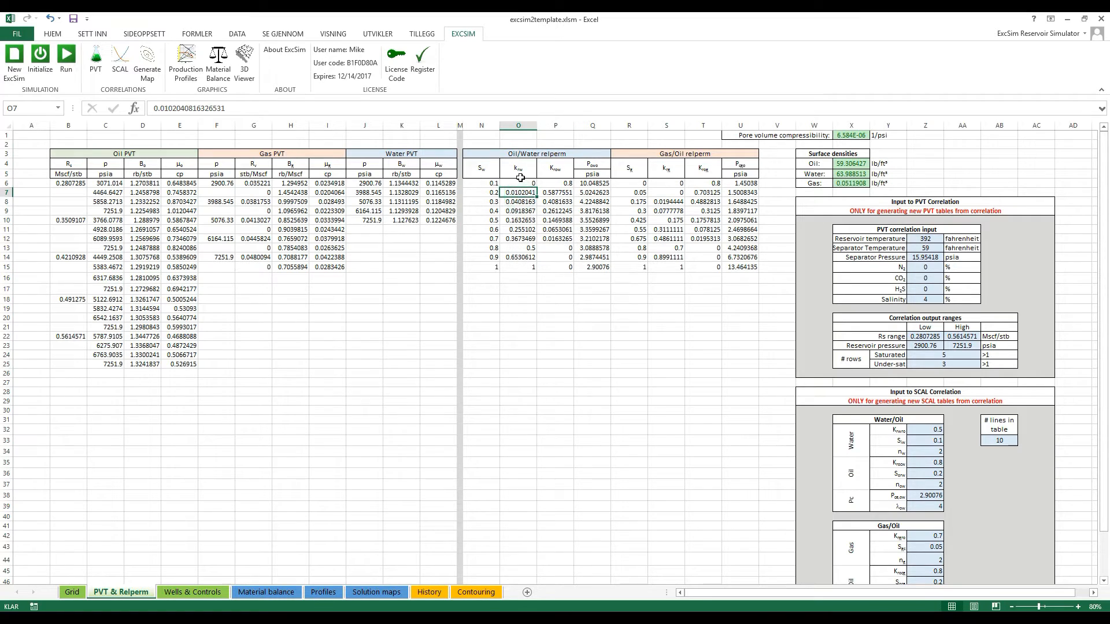
left_click_drag(489, 184, 491, 268)
left_click_drag(521, 184, 521, 269)
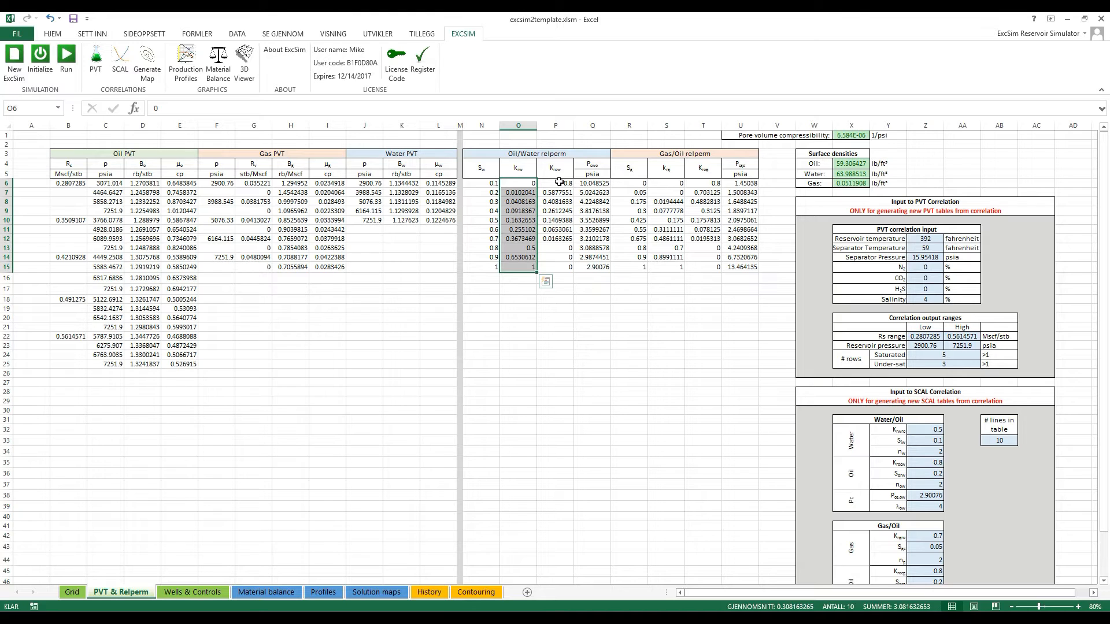
left_click_drag(559, 182, 562, 268)
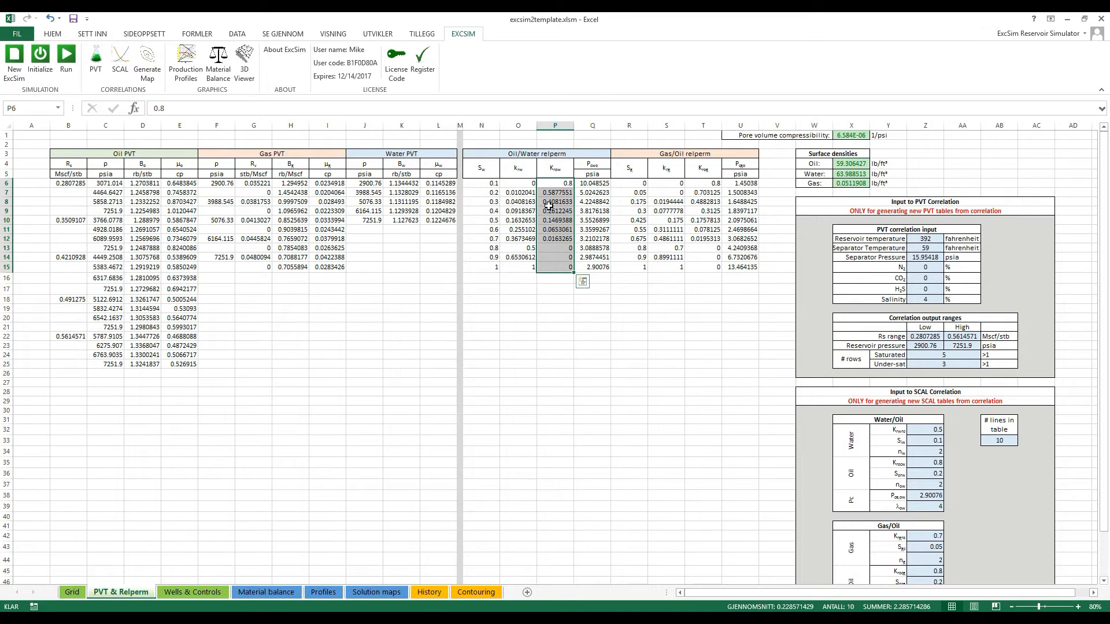
left_click_drag(598, 182, 593, 267)
left_click_drag(687, 154, 688, 279)
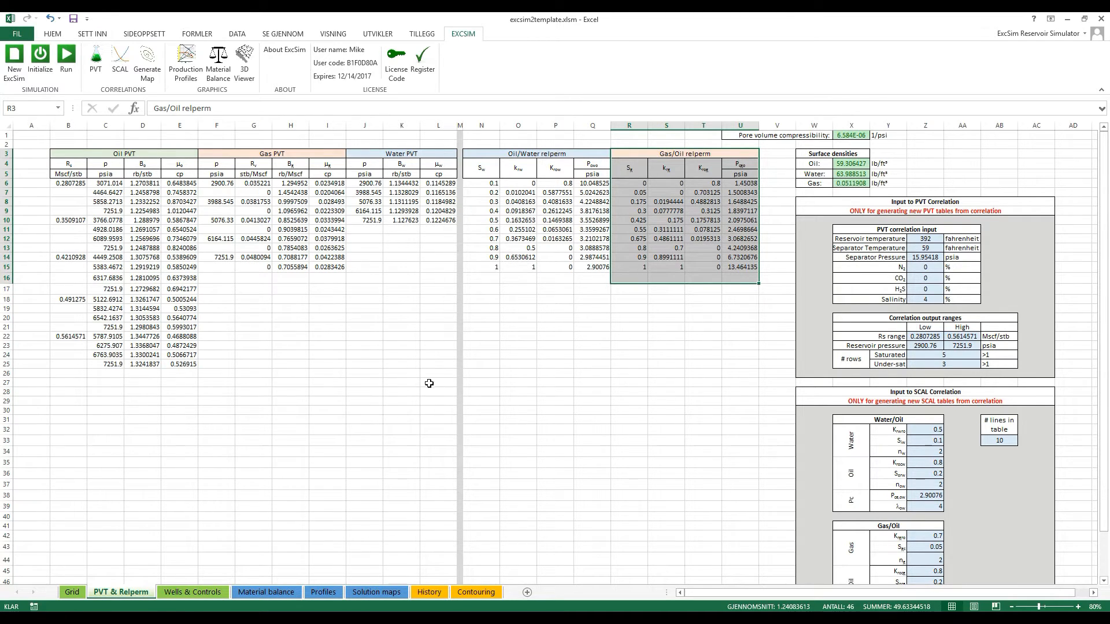
left_click(386, 400)
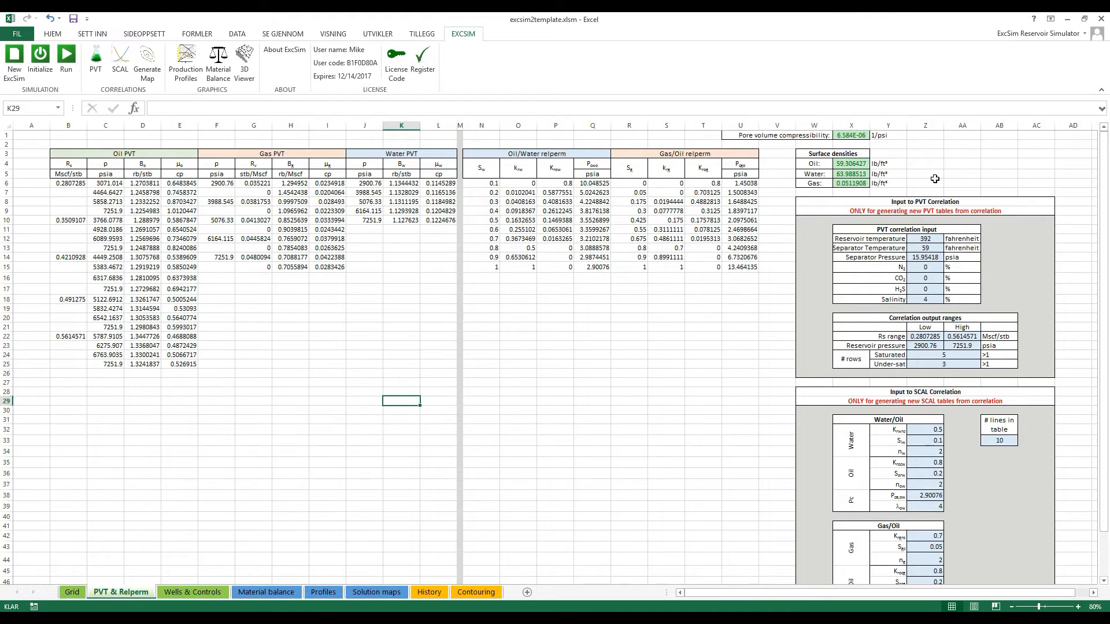
Step: Delete all values from the Oil, Gas and Water PVT tables in B6:L28, keeping their headers
left_click_drag(69, 186, 429, 392)
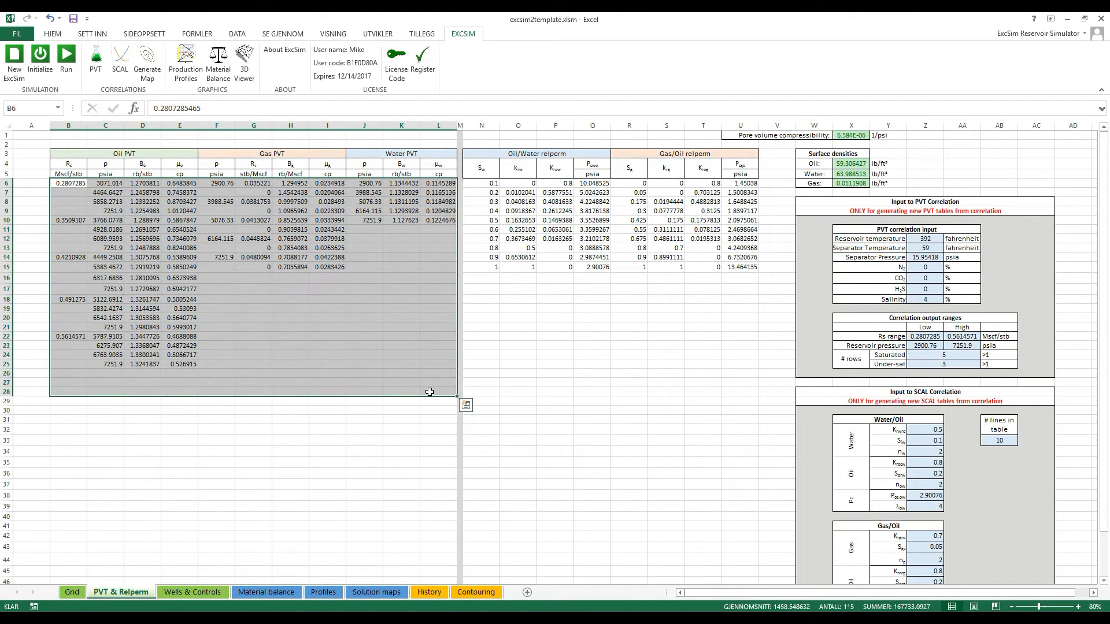
key("Delete")
left_click(169, 268)
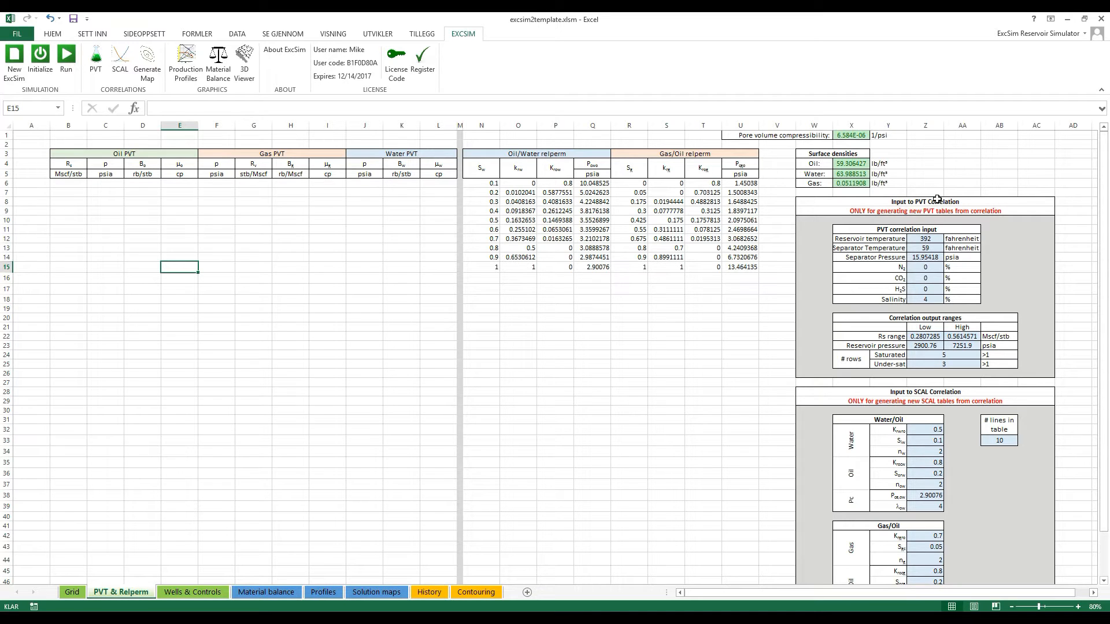
Step: Examine the Input to PVT Correlation block, its reservoir temperature and the oil, water and gas surface densities
left_click_drag(934, 200, 935, 376)
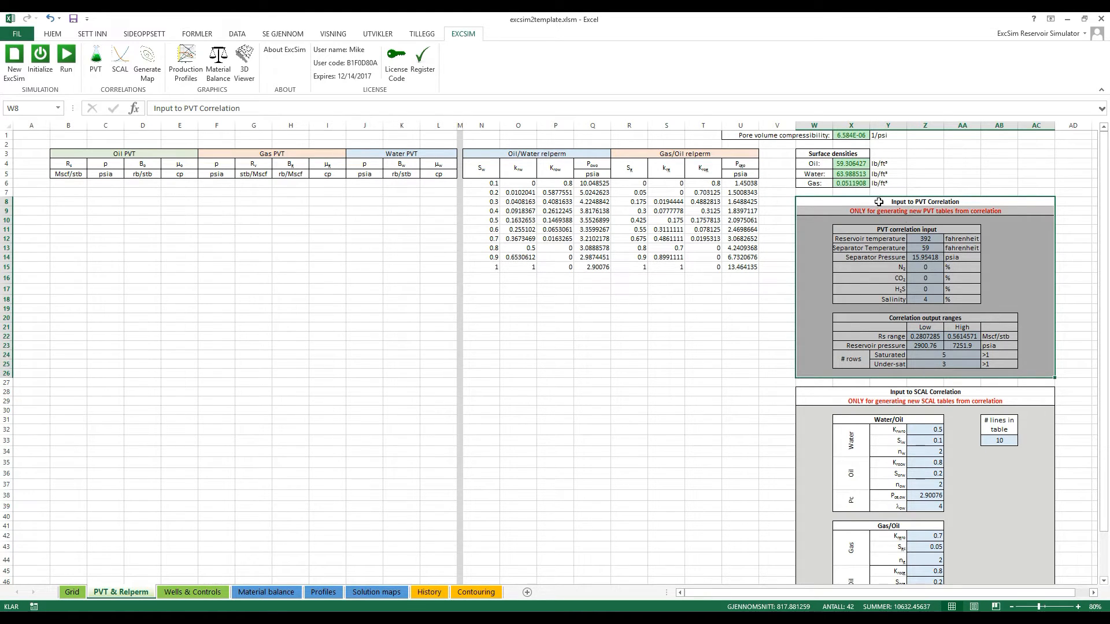
left_click(939, 239)
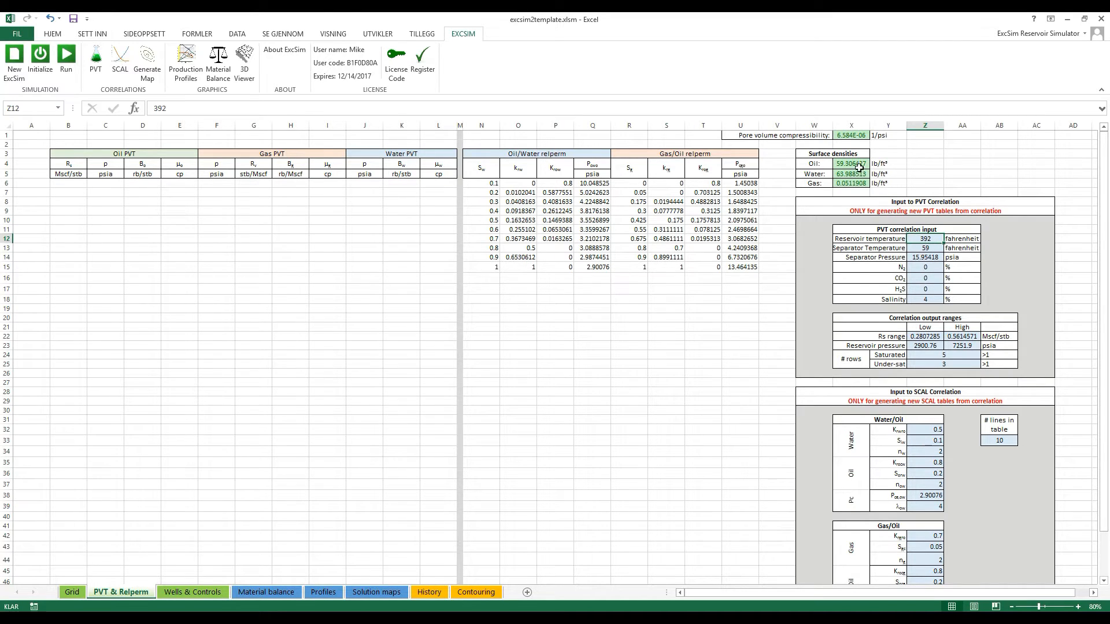
left_click_drag(856, 163, 849, 183)
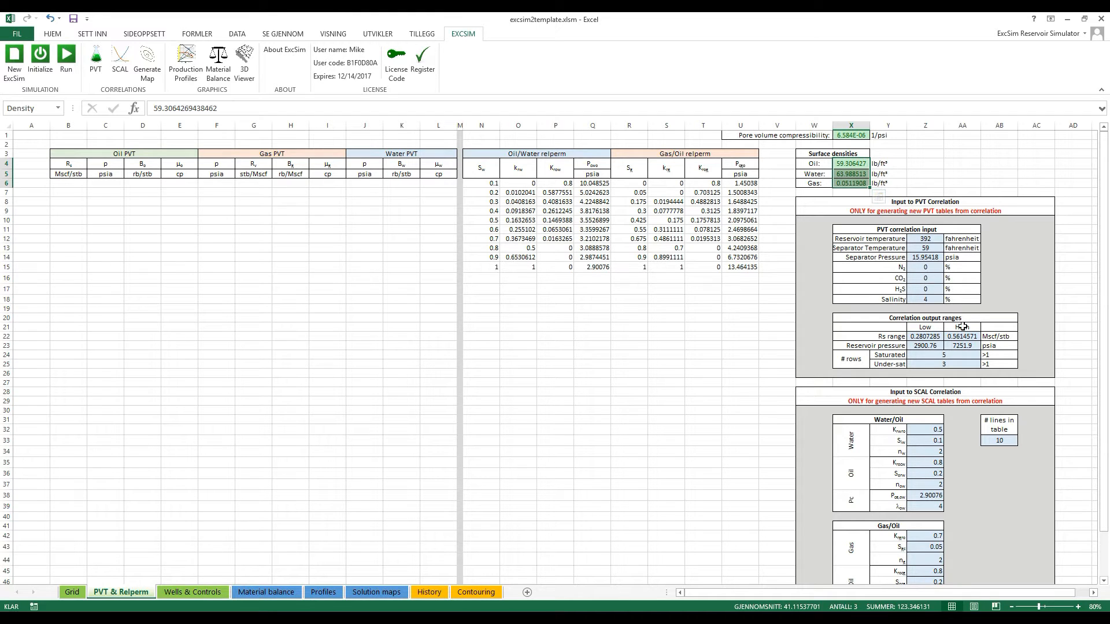
left_click(977, 173)
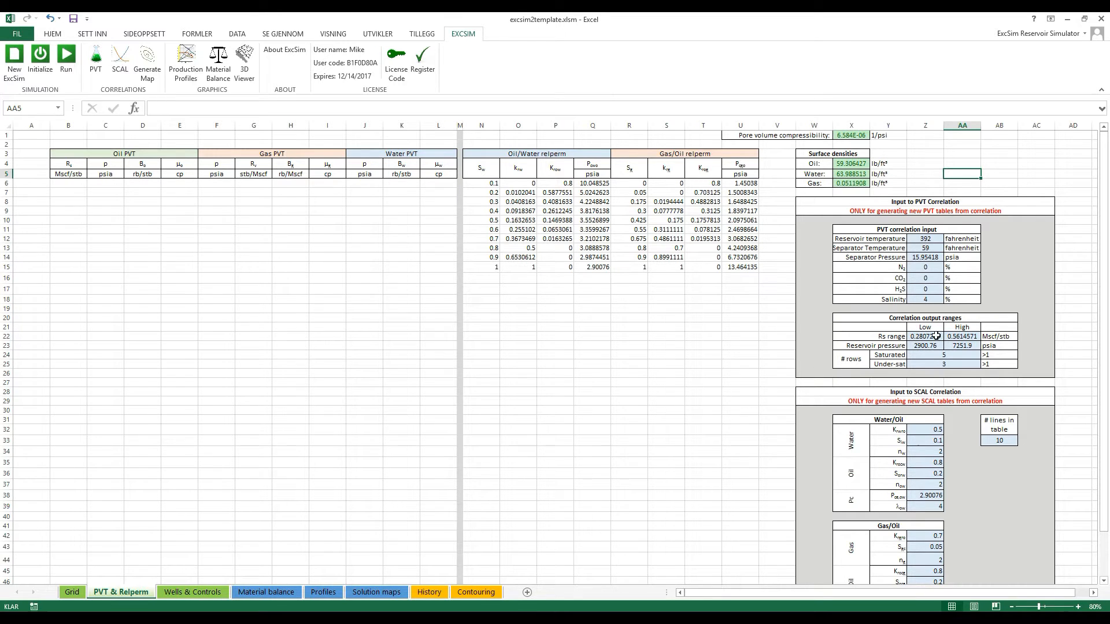
left_click_drag(911, 336, 963, 337)
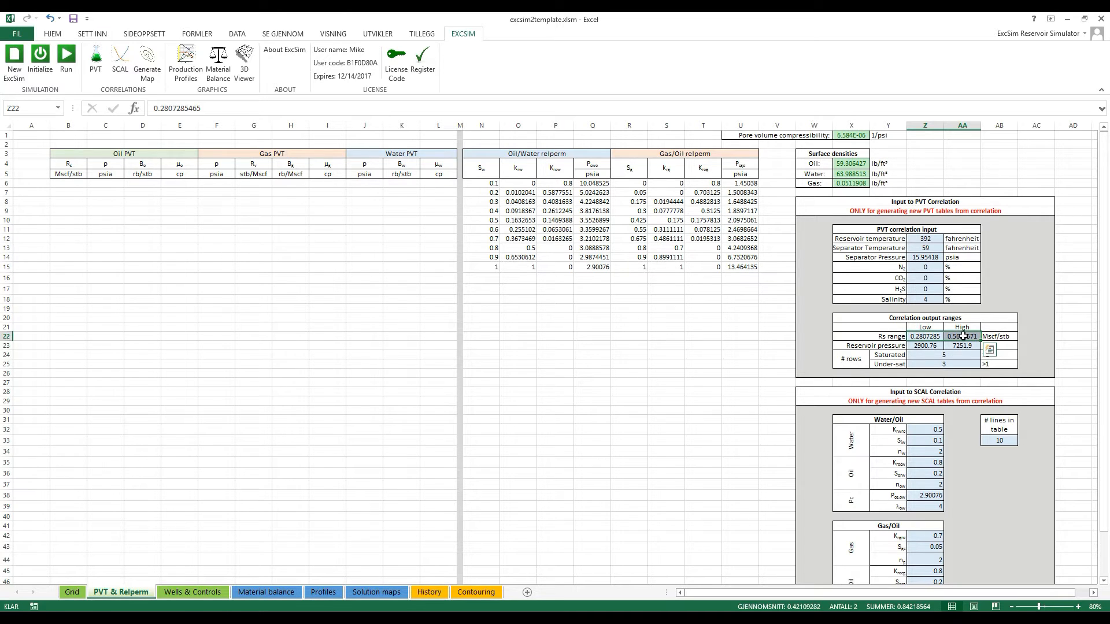
type(".")
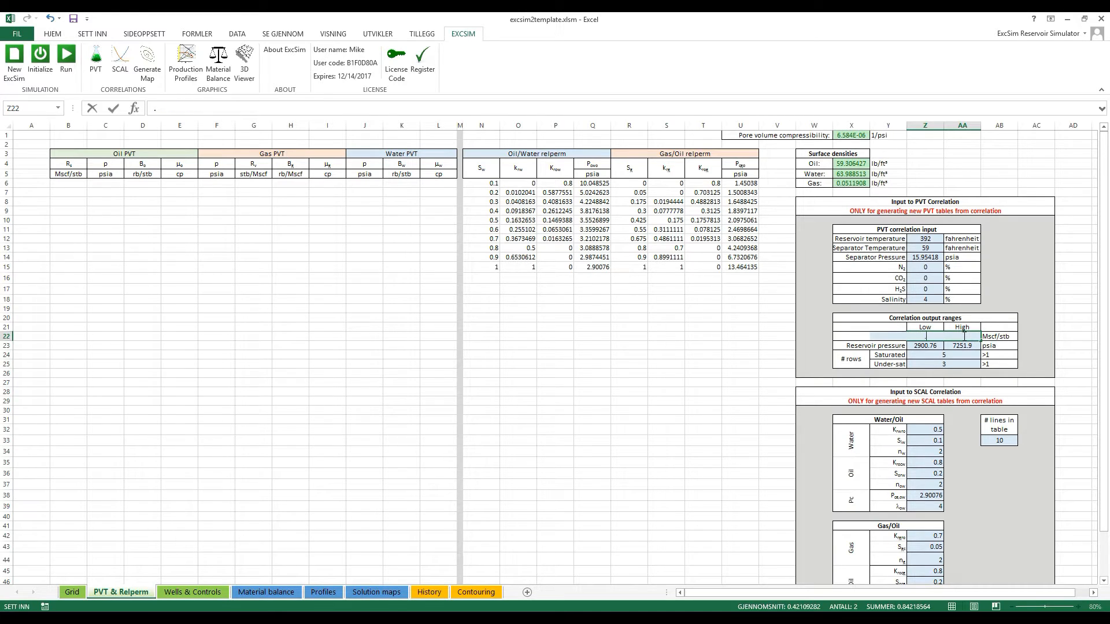
type("6")
key("Return")
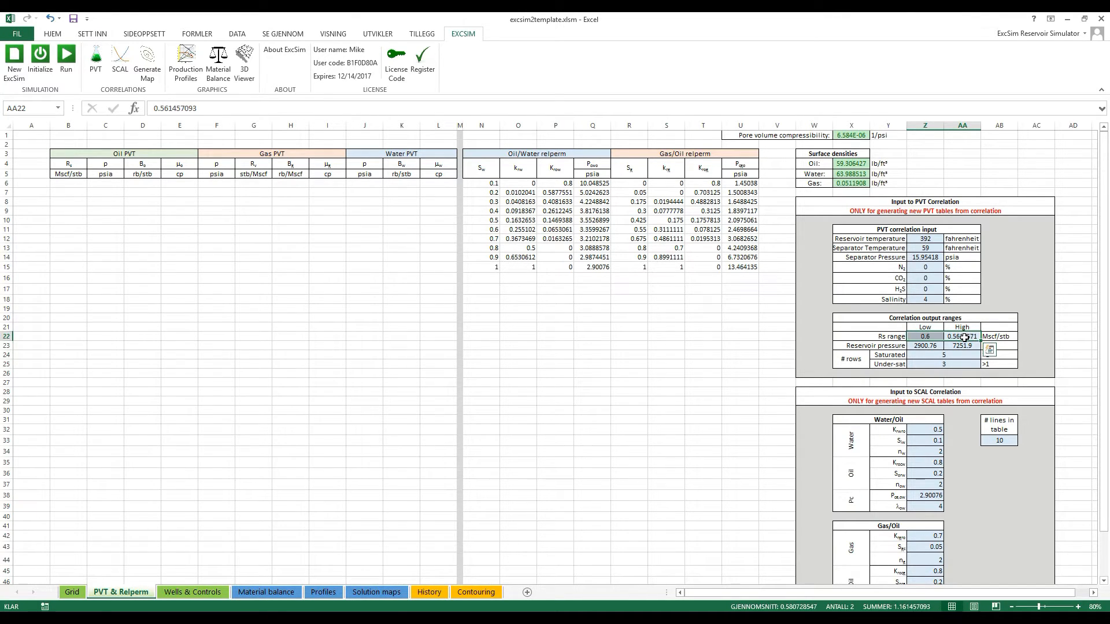
left_click(963, 336)
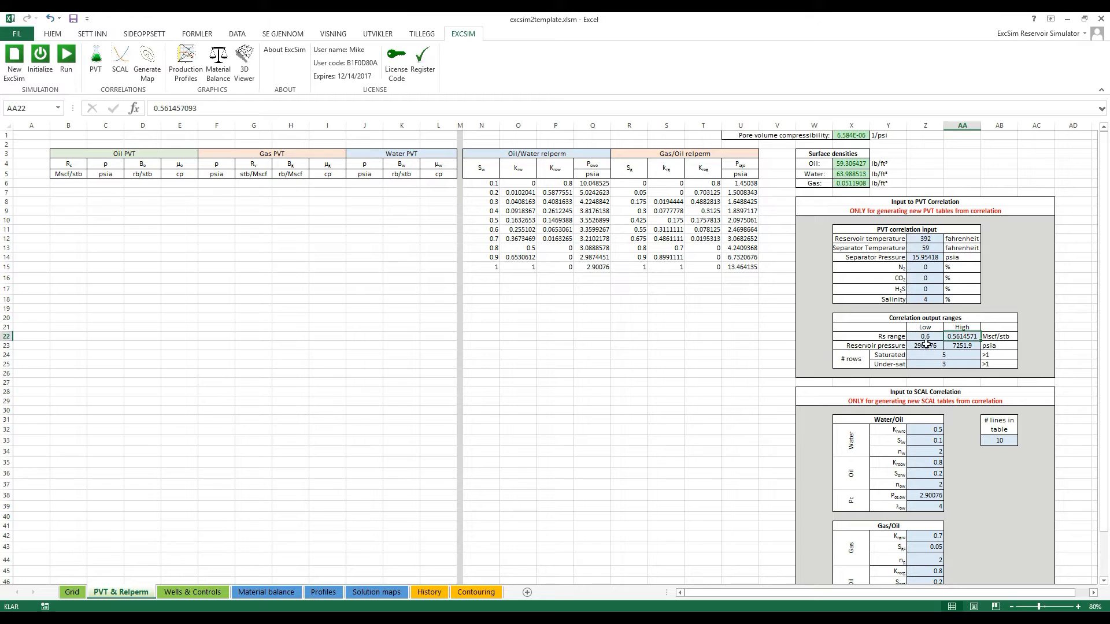
key("ctrl+z")
Step: Set the high limit of the Rs range in the correlation output ranges to 0.6 Mscf/stb
left_click(964, 336)
type(".6")
key("Return")
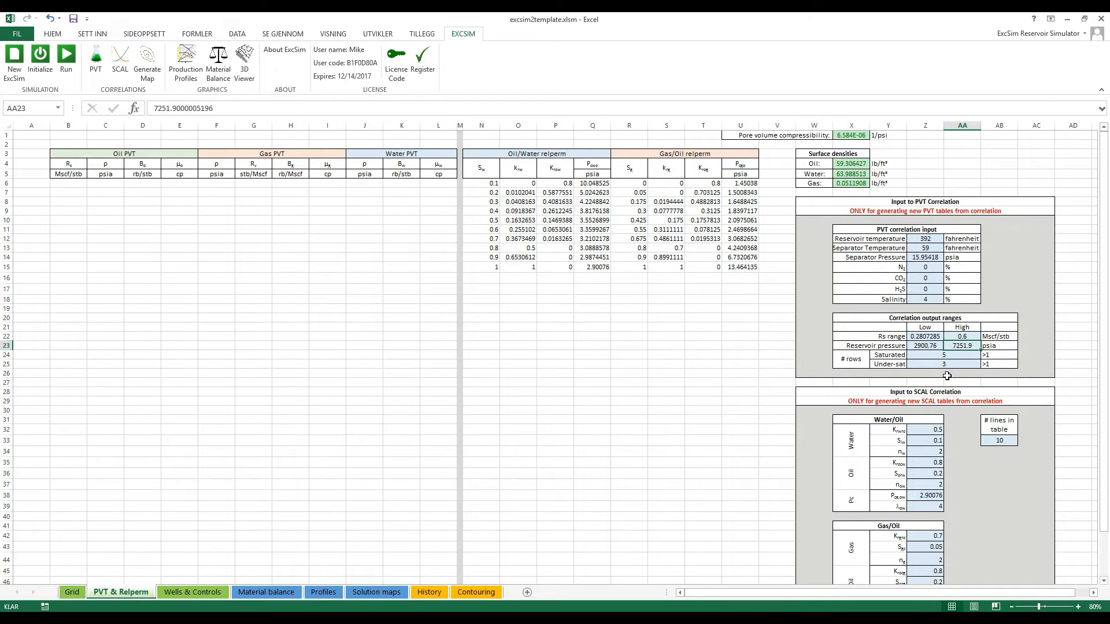
Step: Set the low limit of the Rs range to 0.2 Mscf/stb and the high reservoir pressure to 7500 psia
left_click(929, 336)
type(".3")
key("Return")
left_click(964, 347)
type("7500")
key("Return")
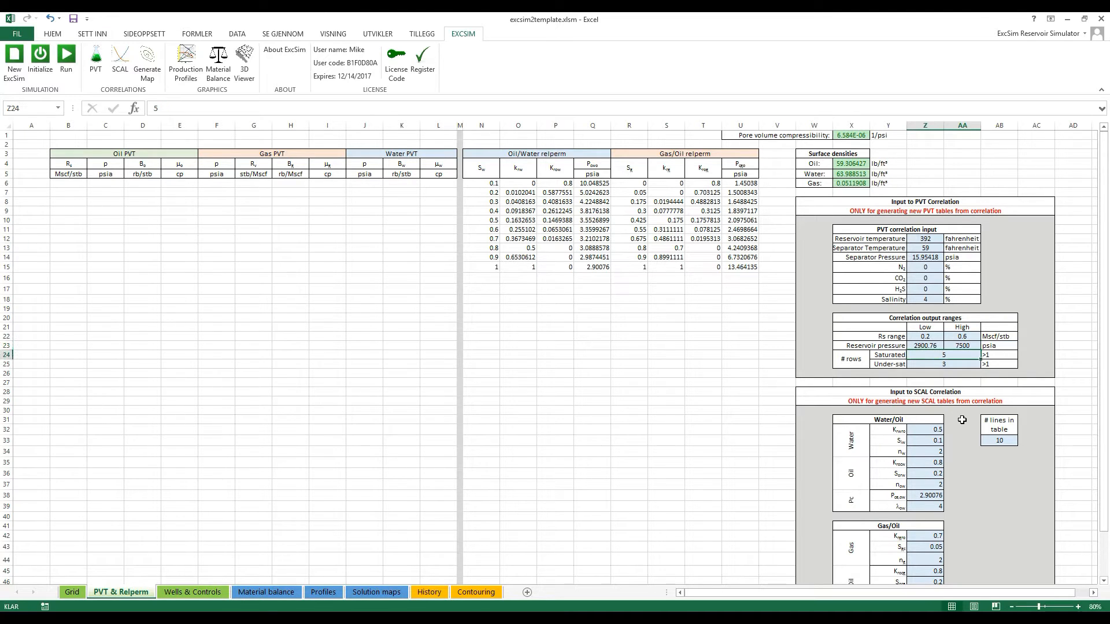
Step: Set the number of under-saturated rows to 5 and generate new PVT tables from the correlation
left_click(953, 365)
type("5")
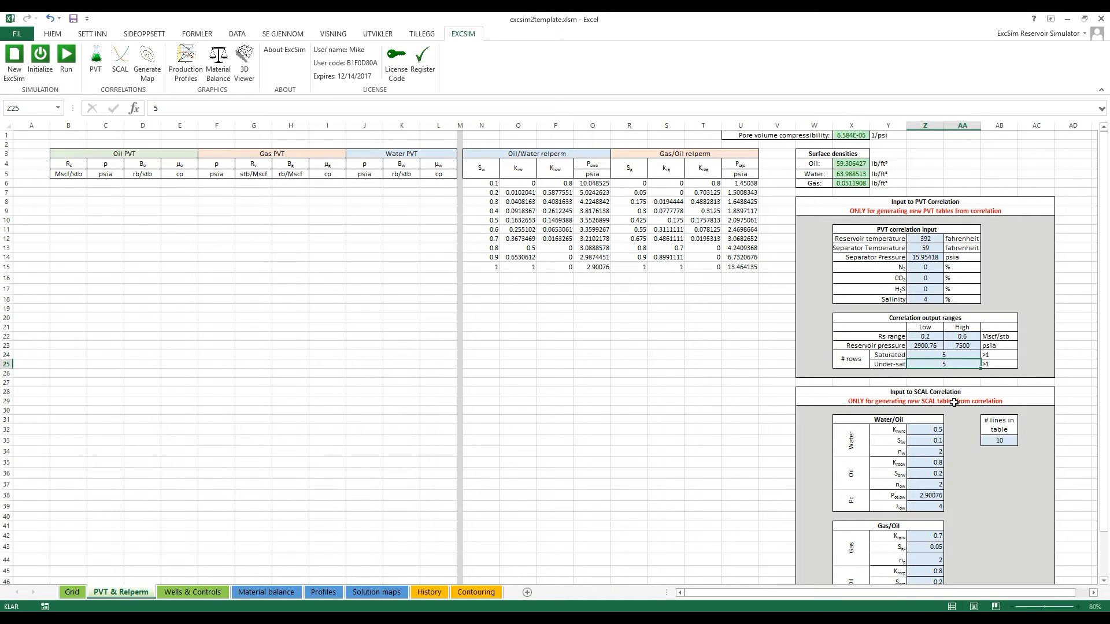
key("Return")
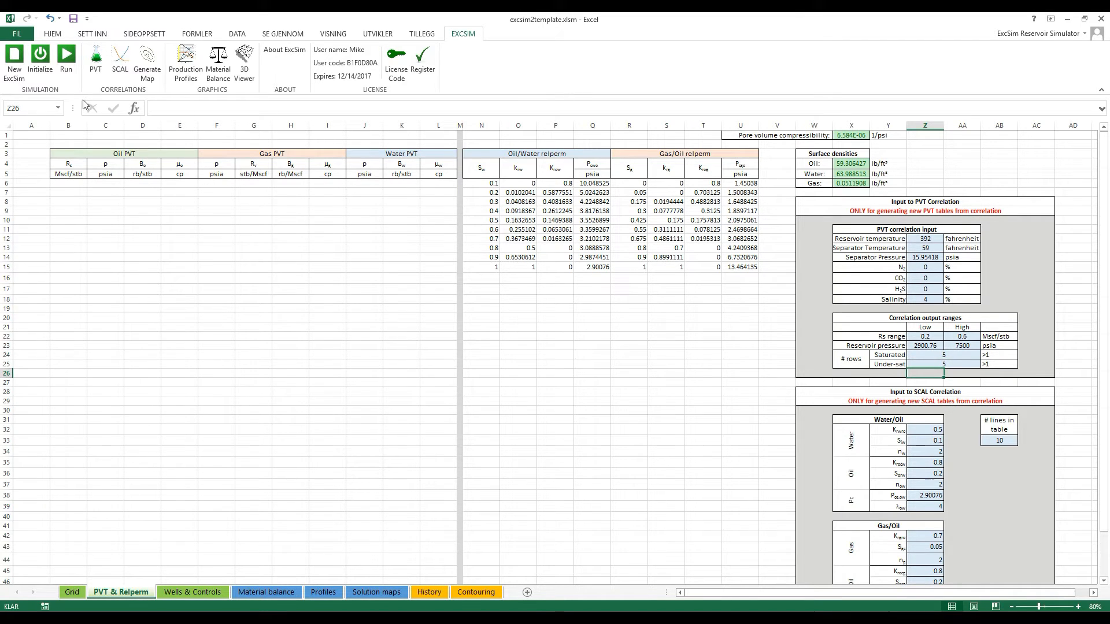
left_click(95, 60)
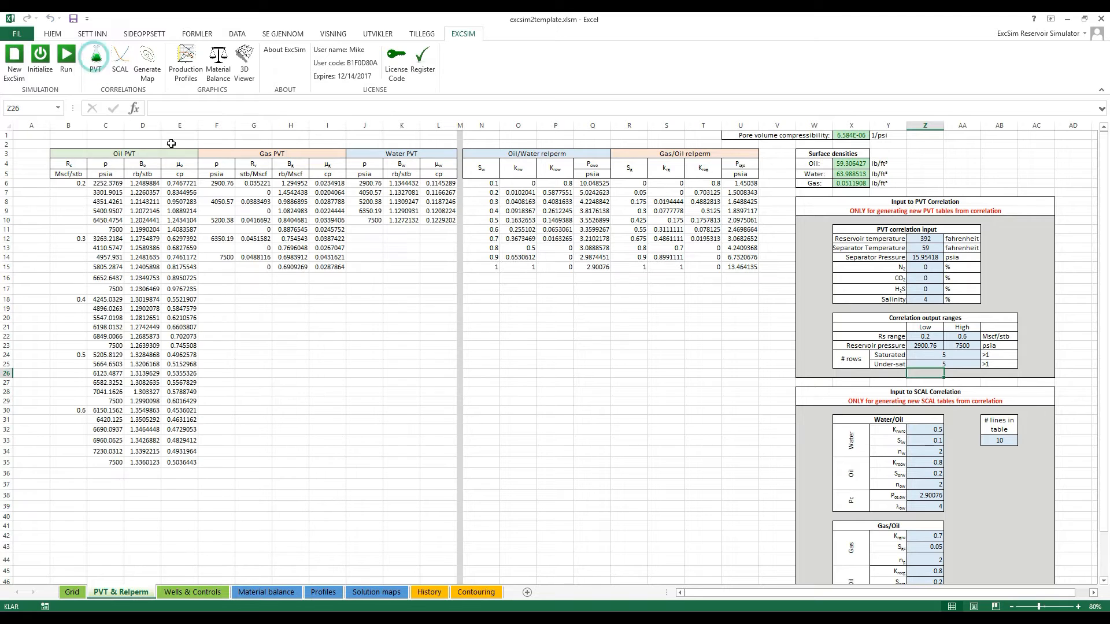
Step: Examine the generated Oil PVT table, its Rs values and the under-saturated rows below the first Rs value
left_click(80, 183)
left_click(76, 239)
left_click(76, 301)
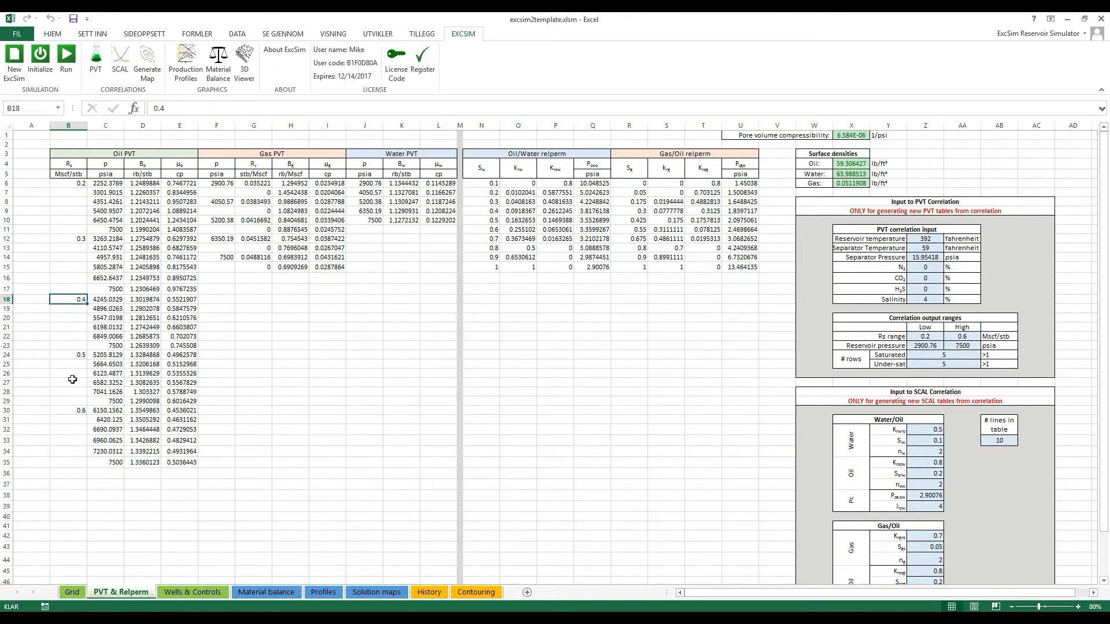
left_click(69, 411)
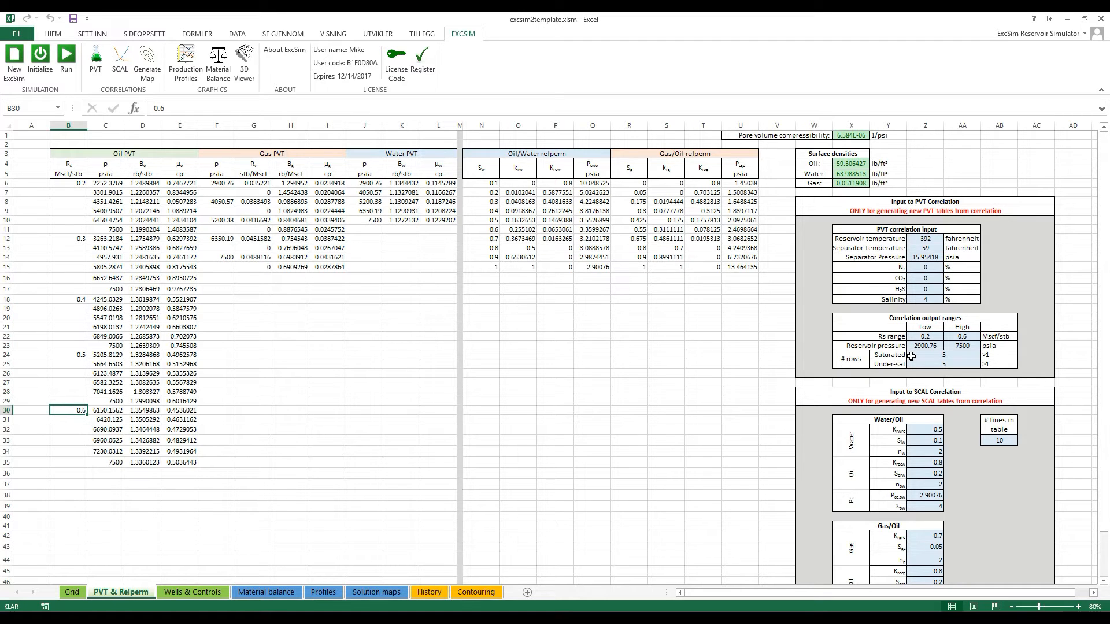
left_click_drag(92, 191, 185, 227)
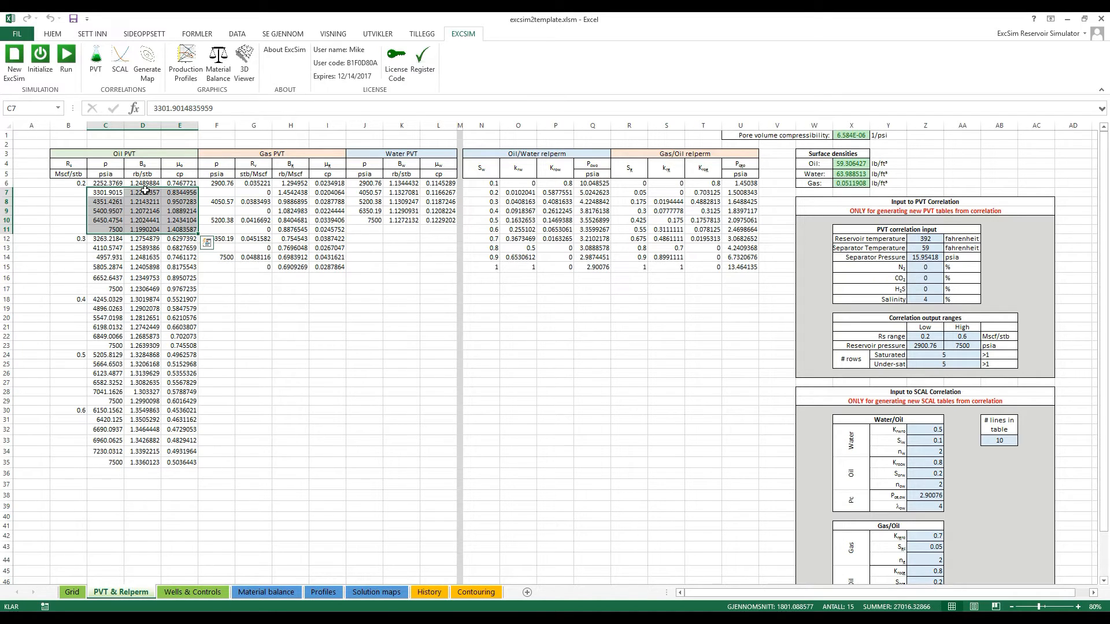
left_click(517, 336)
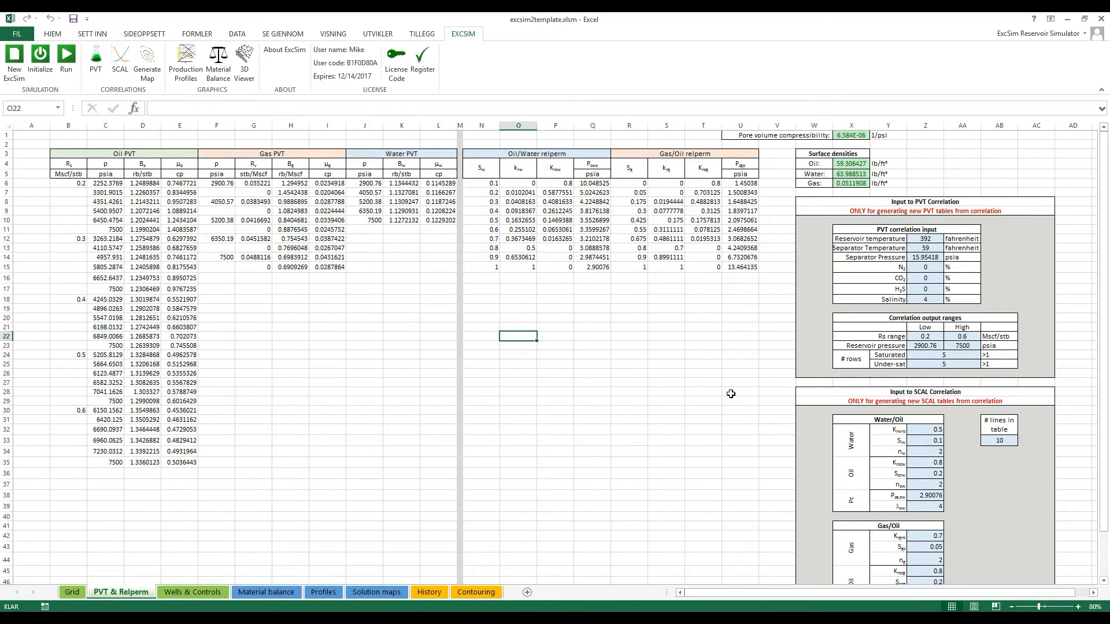
Step: Examine the Input to SCAL Correlation block with its Water/Oil and Gas/Oil parameters
scroll(780, 451, "down", 4)
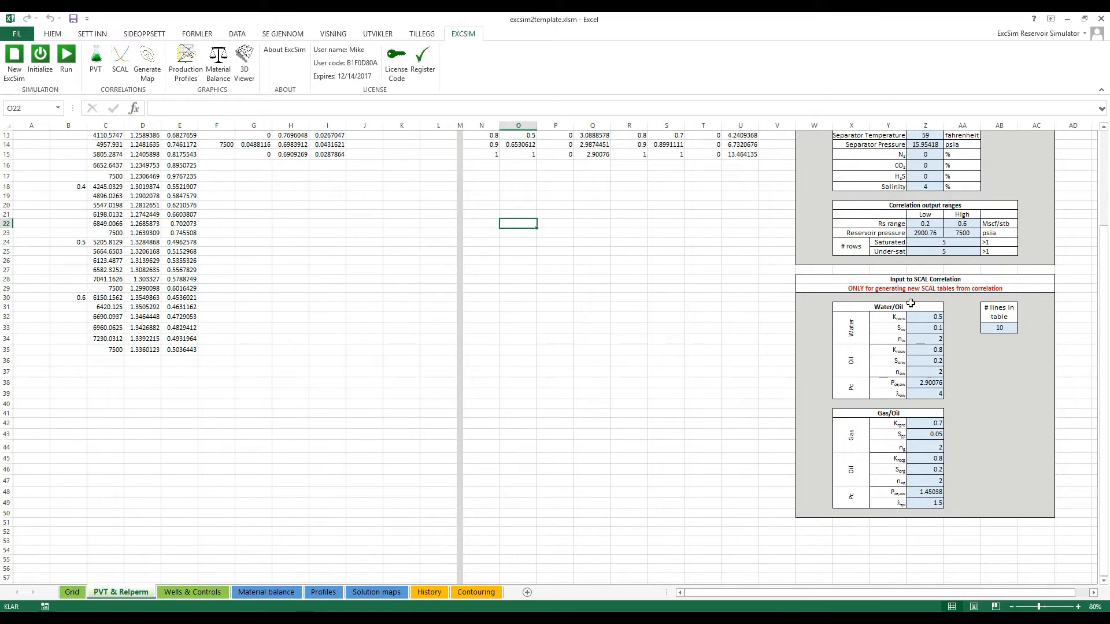
left_click_drag(927, 280, 924, 515)
scroll(644, 408, "up", 4)
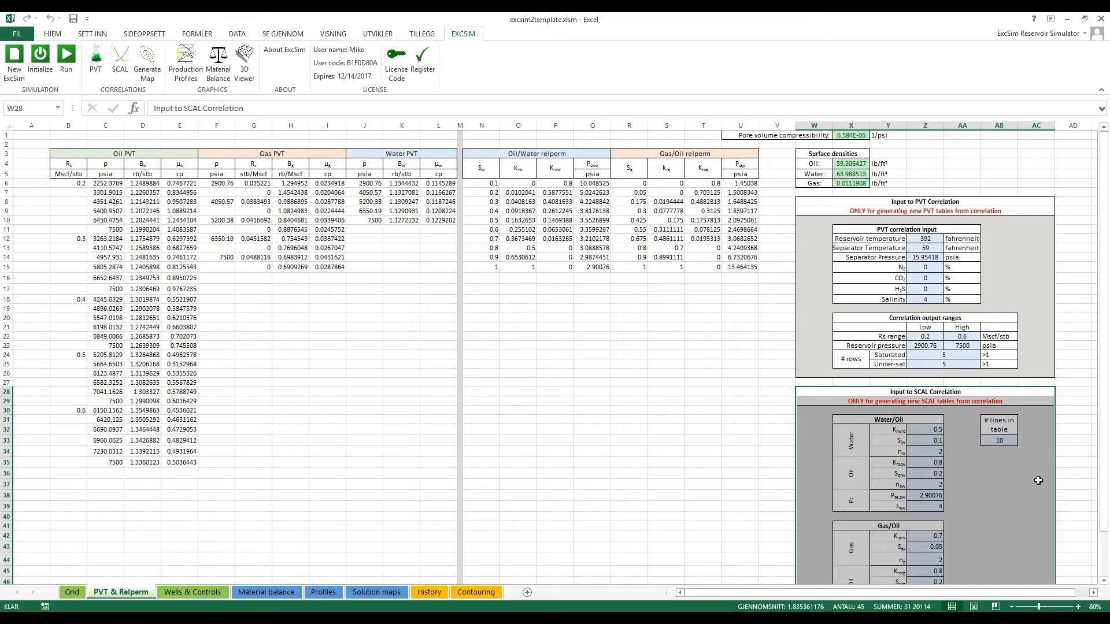
left_click(1021, 503)
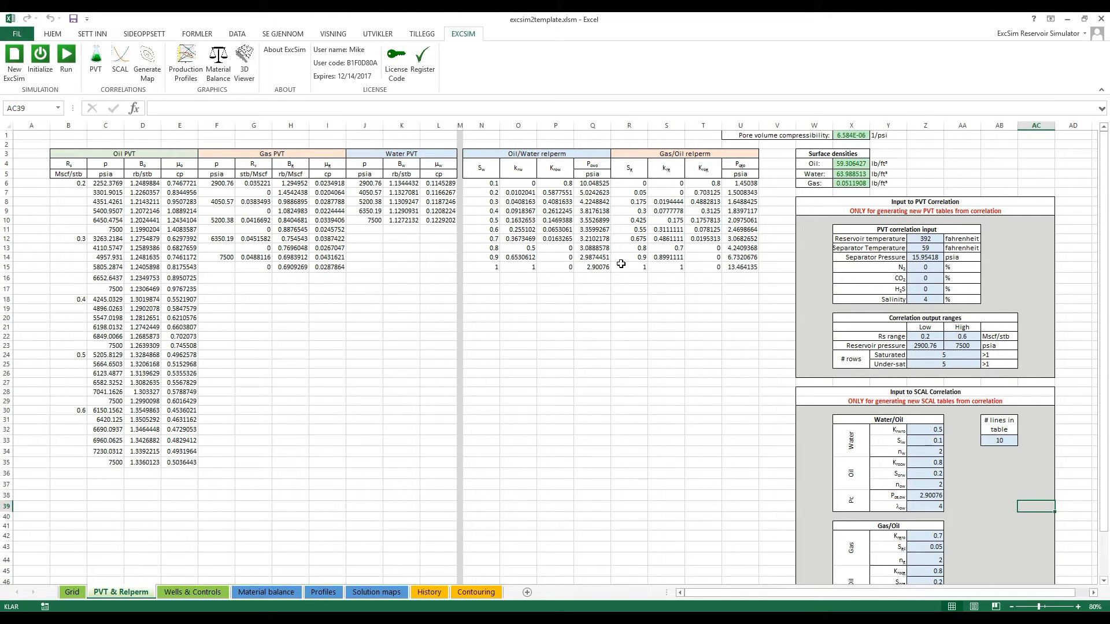
scroll(672, 489, "down", 2)
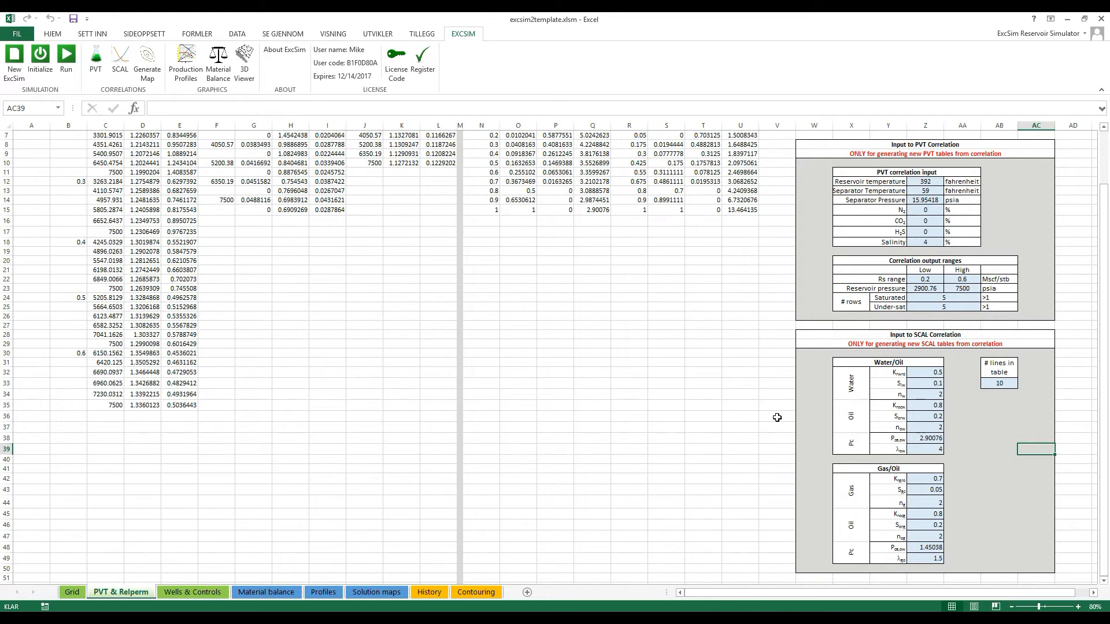
Step: Set the number of lines in the SCAL tables to 25 and generate new relperm tables from the correlation
scroll(672, 418, "up", 1)
left_click(999, 413)
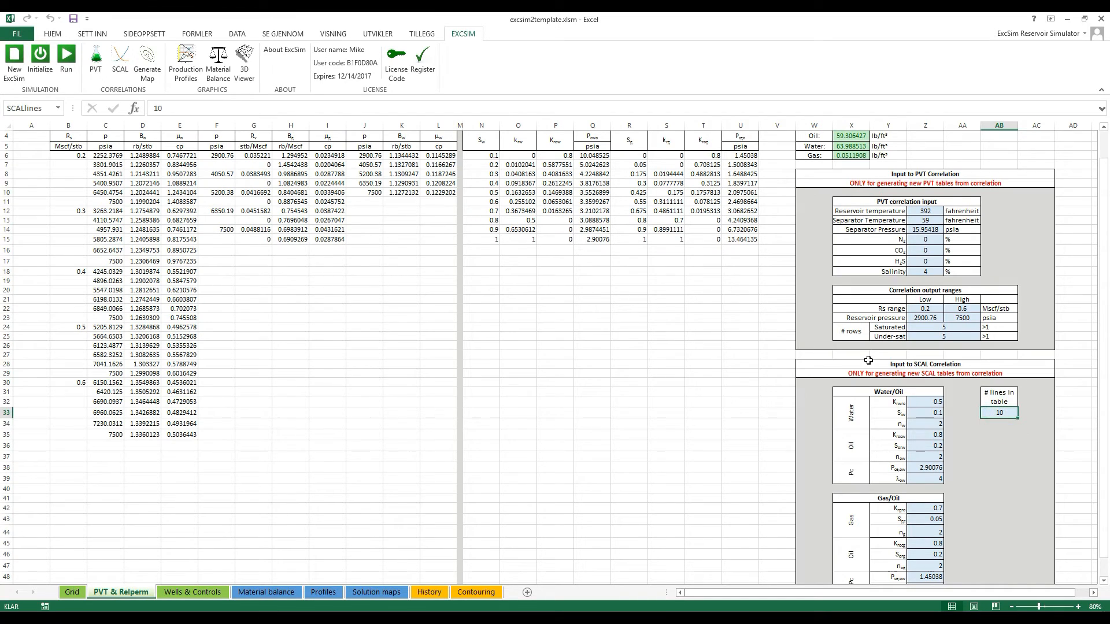
type("25")
key("Return")
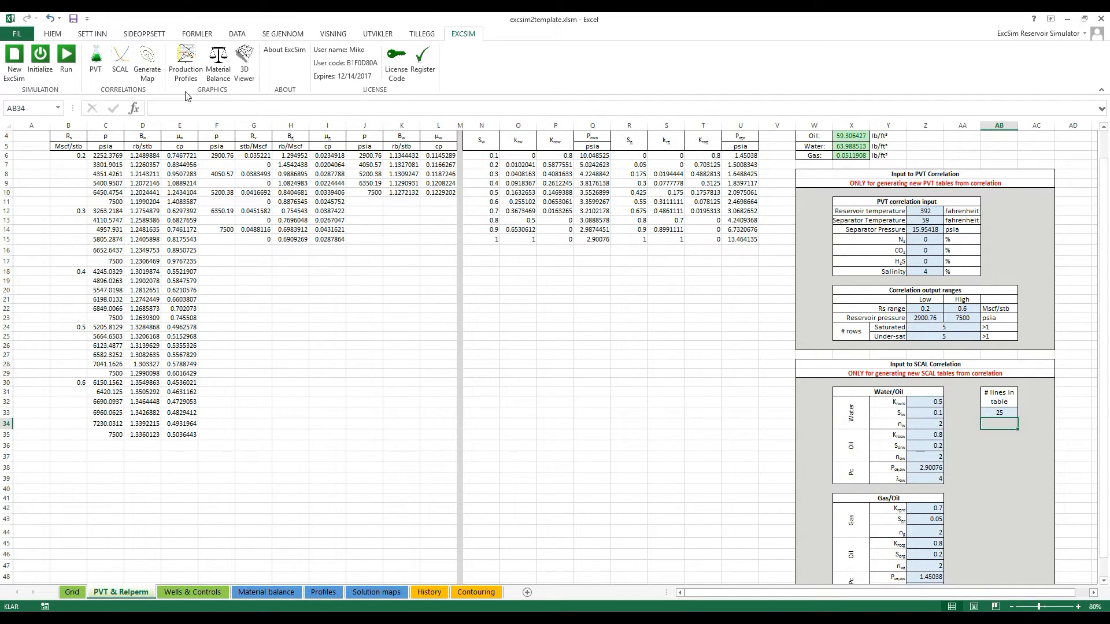
left_click(119, 64)
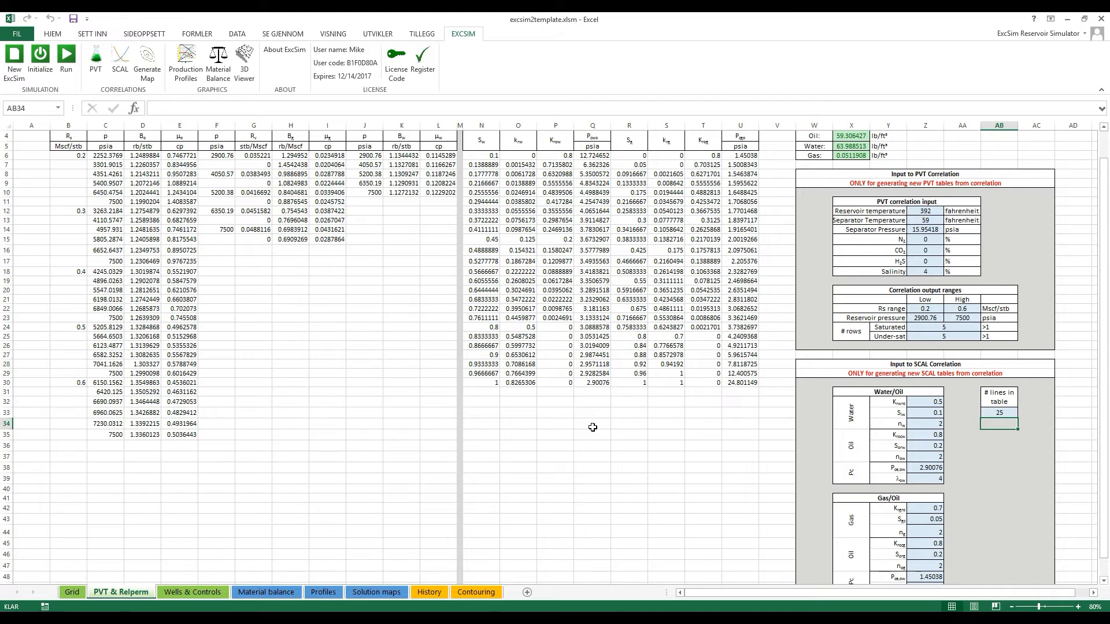
scroll(593, 427, "up", 1)
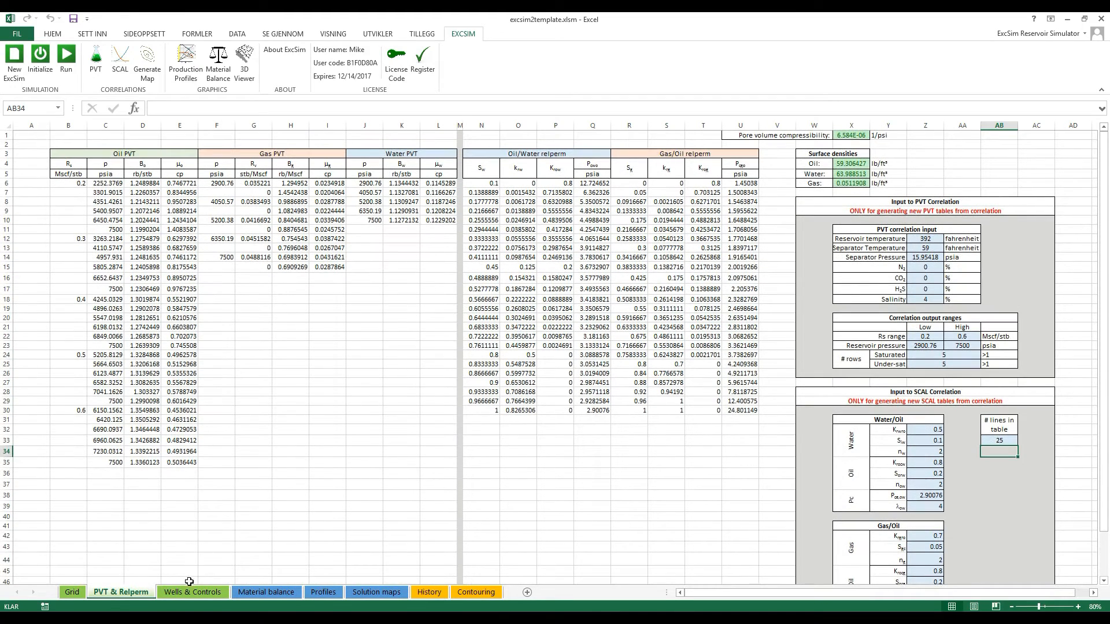
Step: Open the Wells & Controls sheet and examine the well names in the Well Data table
left_click(186, 592)
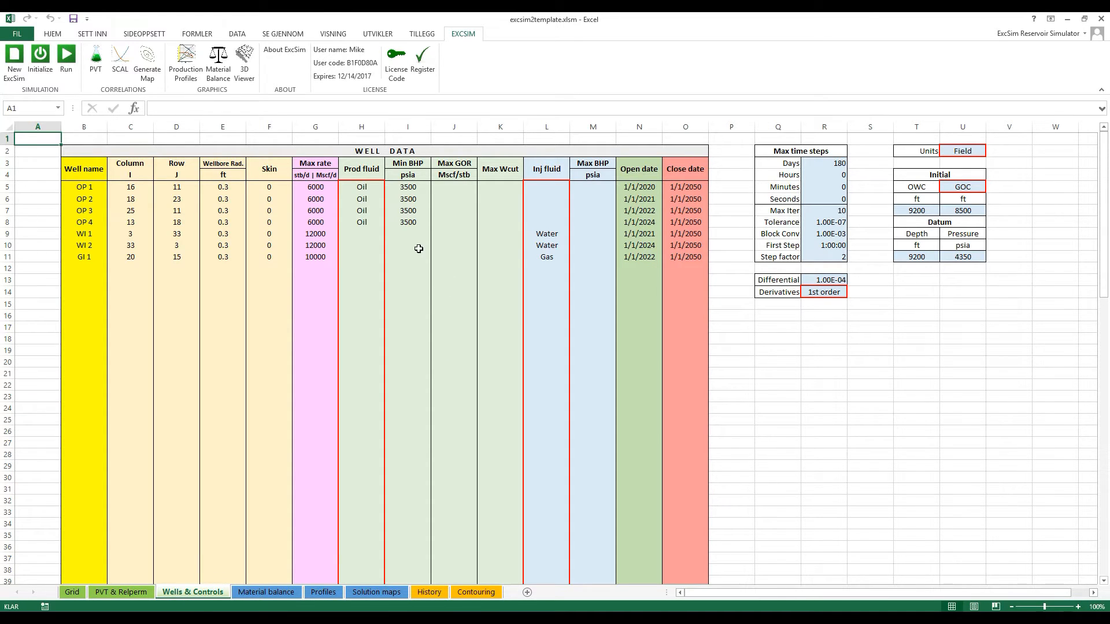
left_click(172, 151)
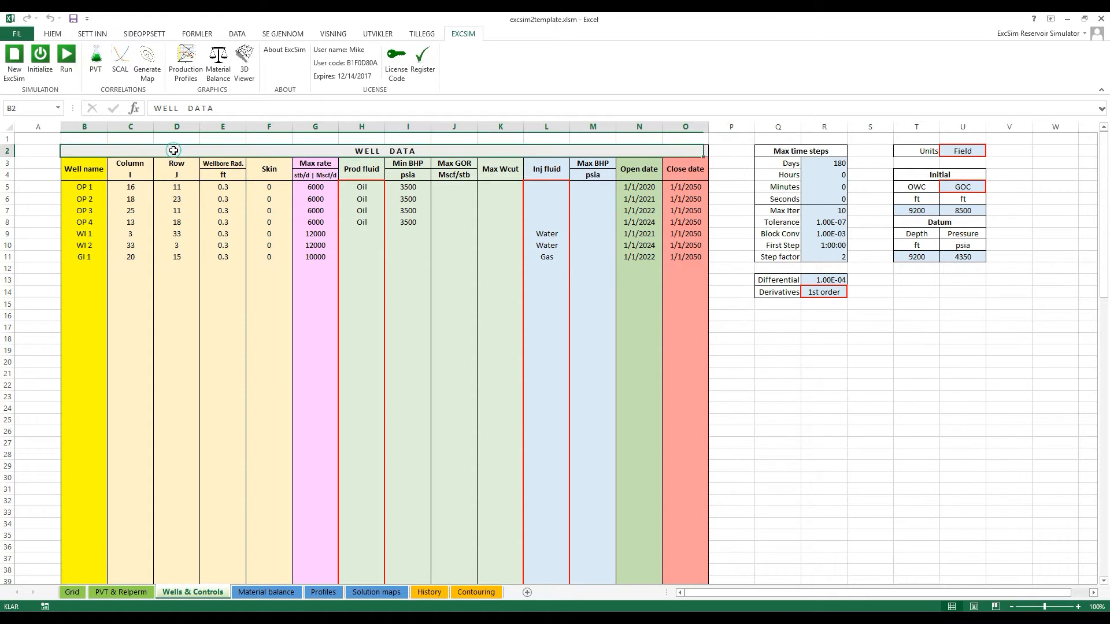
left_click(76, 188)
left_click_drag(81, 187, 84, 326)
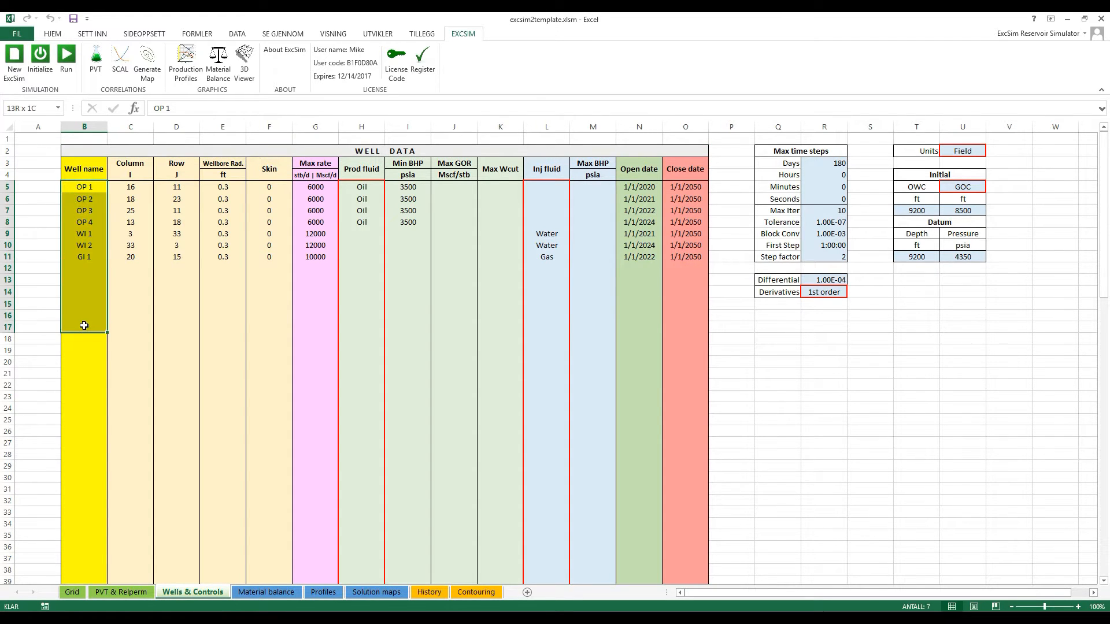
Step: Examine the column and row location, wellbore radius, skin and maximum rate of well OP 1
left_click(134, 186)
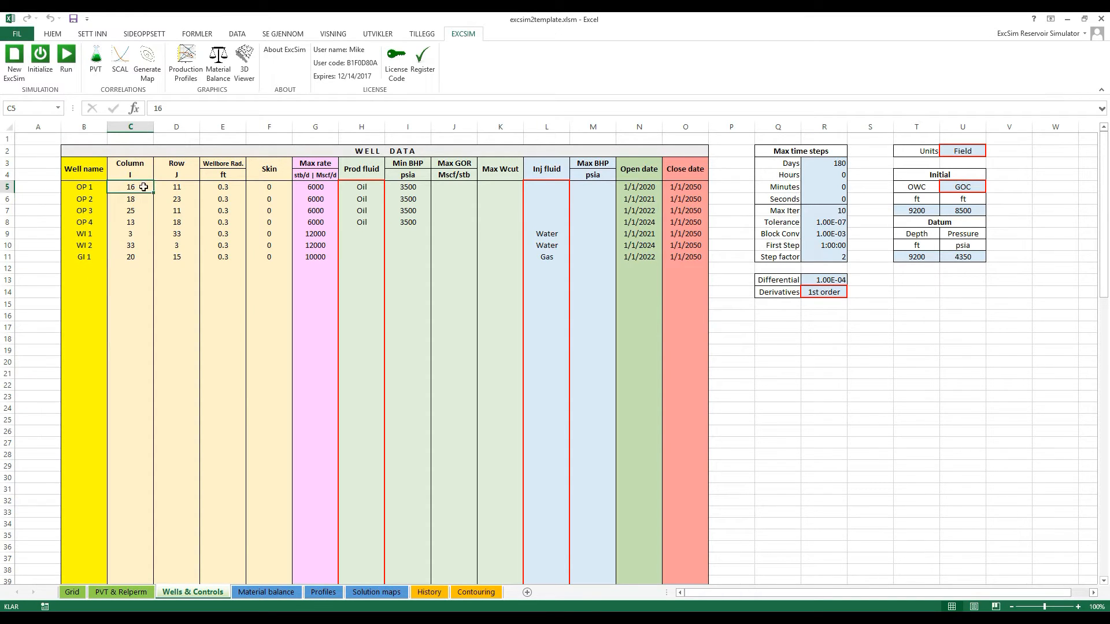
left_click(179, 190)
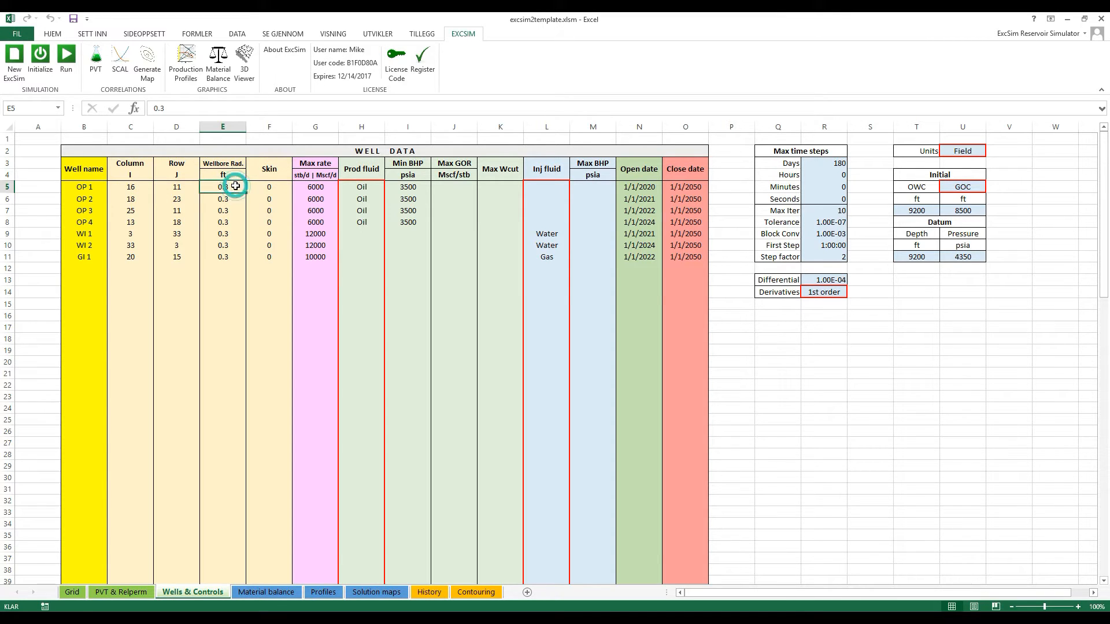
left_click_drag(130, 186, 177, 186)
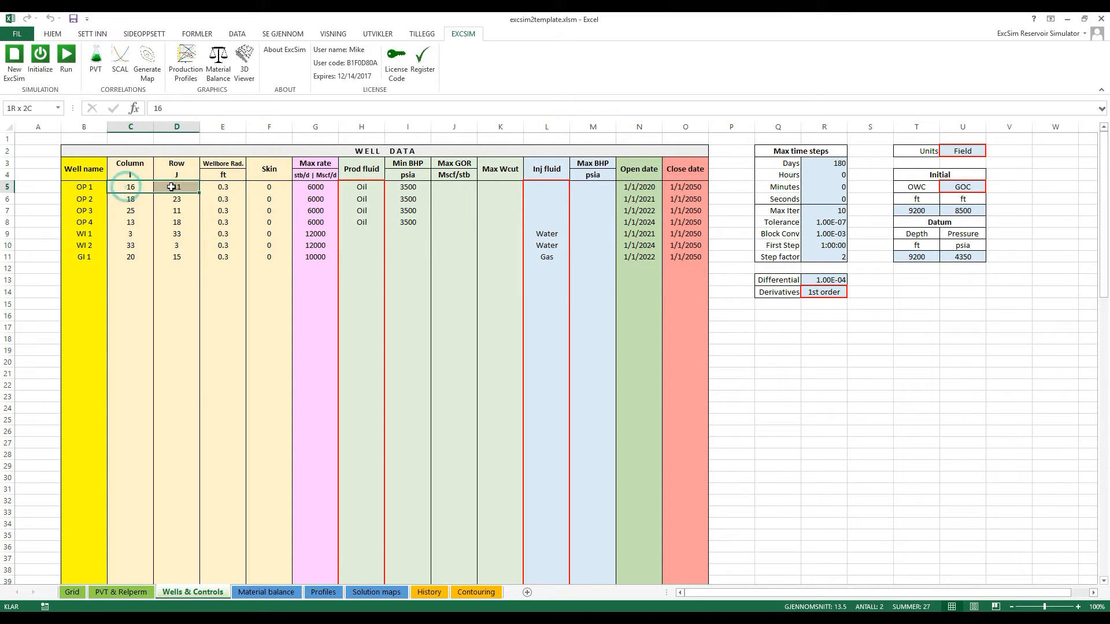
left_click(234, 185)
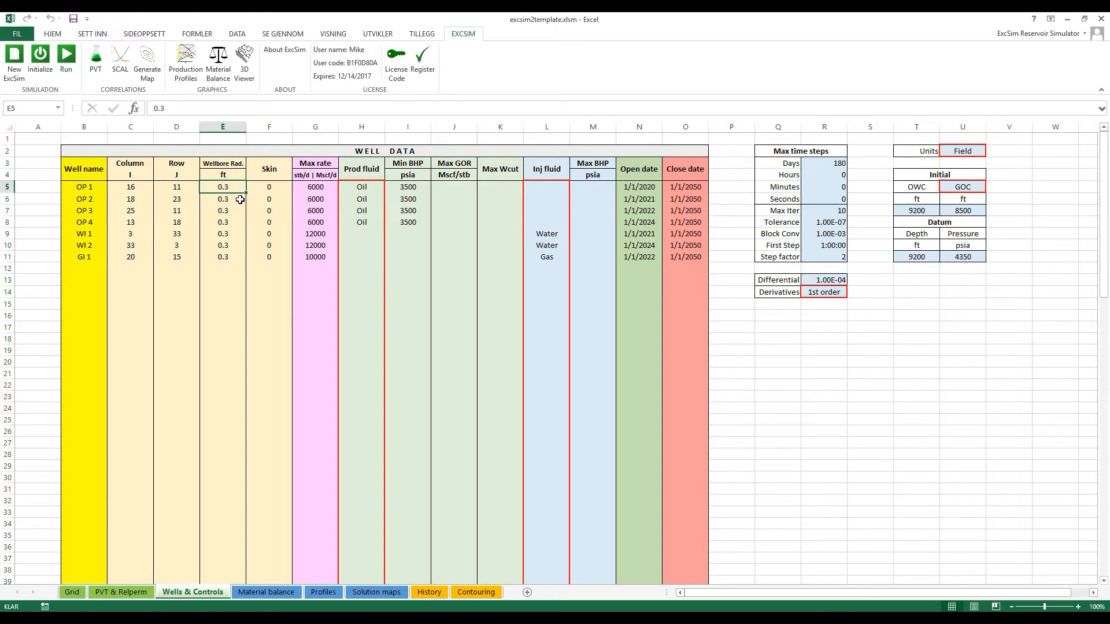
left_click(275, 186)
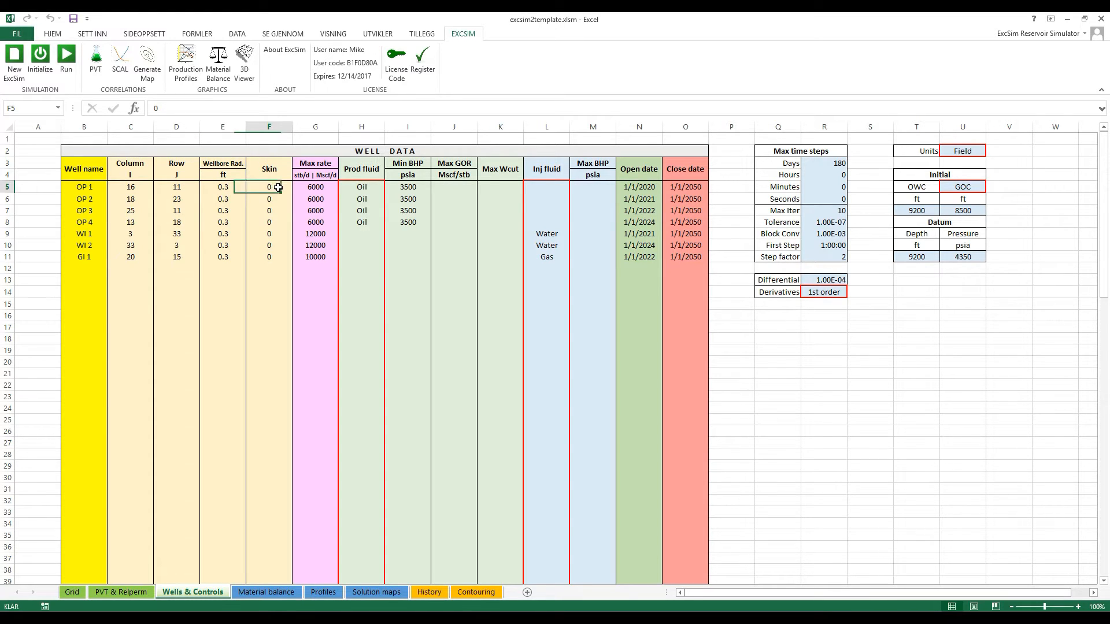
left_click(320, 188)
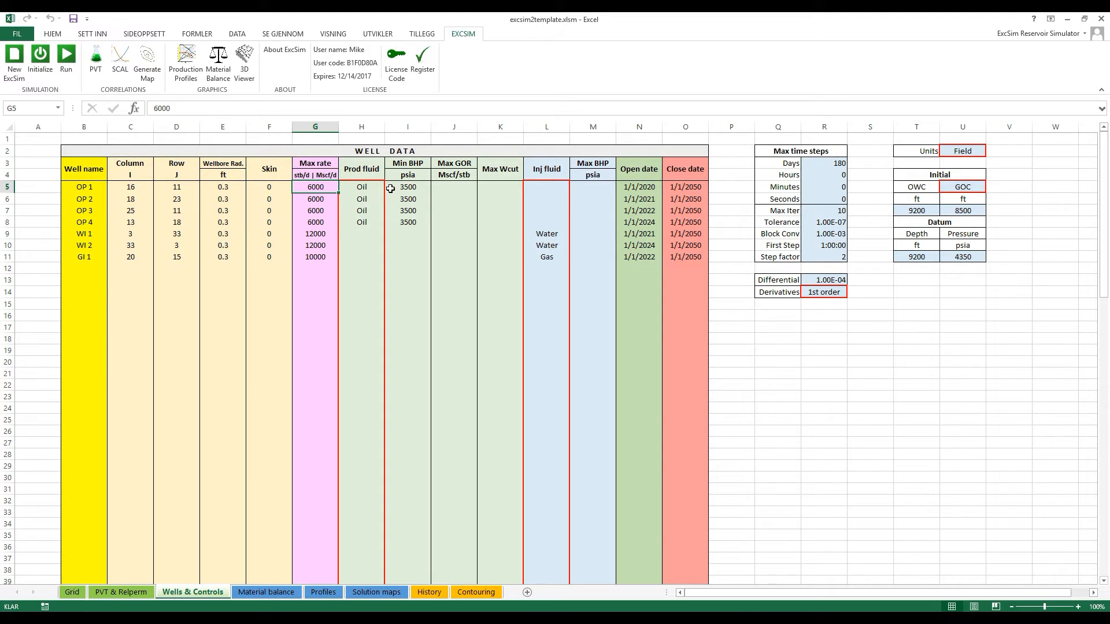
Step: Try another production fluid for well OP 1 and set it back to Oil
left_click(365, 186)
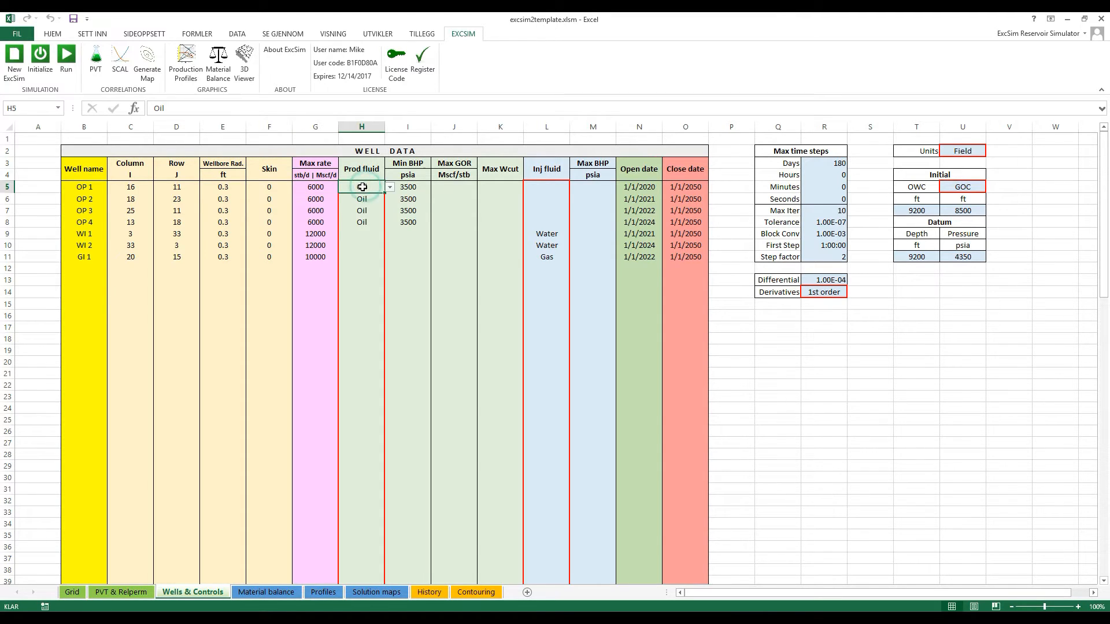
left_click(391, 188)
left_click(379, 203)
left_click(391, 187)
left_click(373, 195)
Step: Examine well OP 1's Min BHP, Max GOR and Max Wcut constraints and its open and close dates
left_click(421, 185)
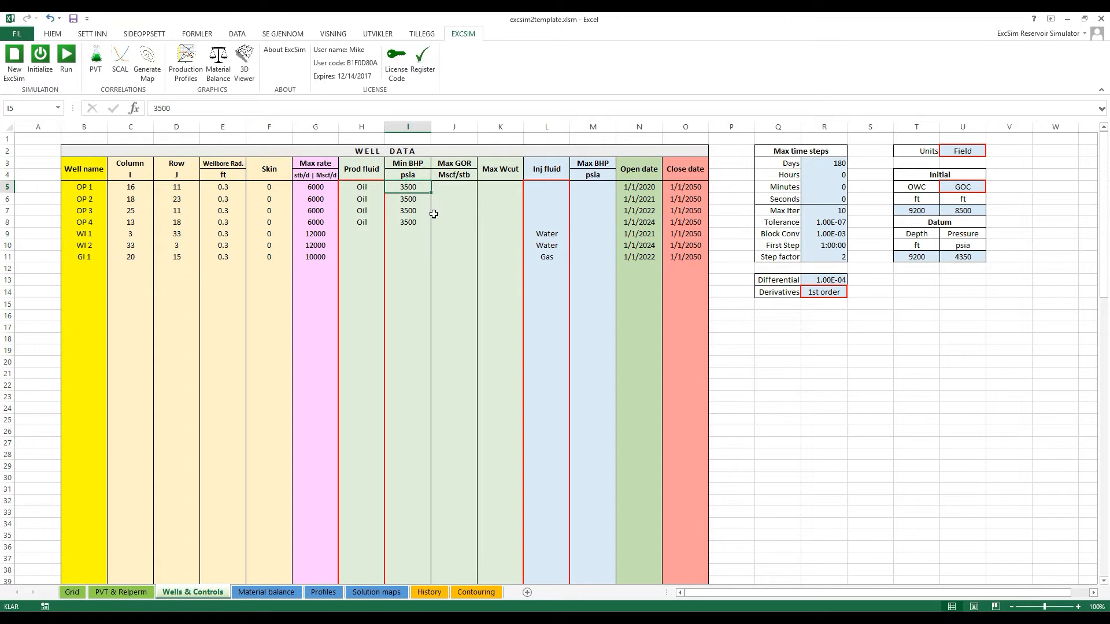
left_click(455, 190)
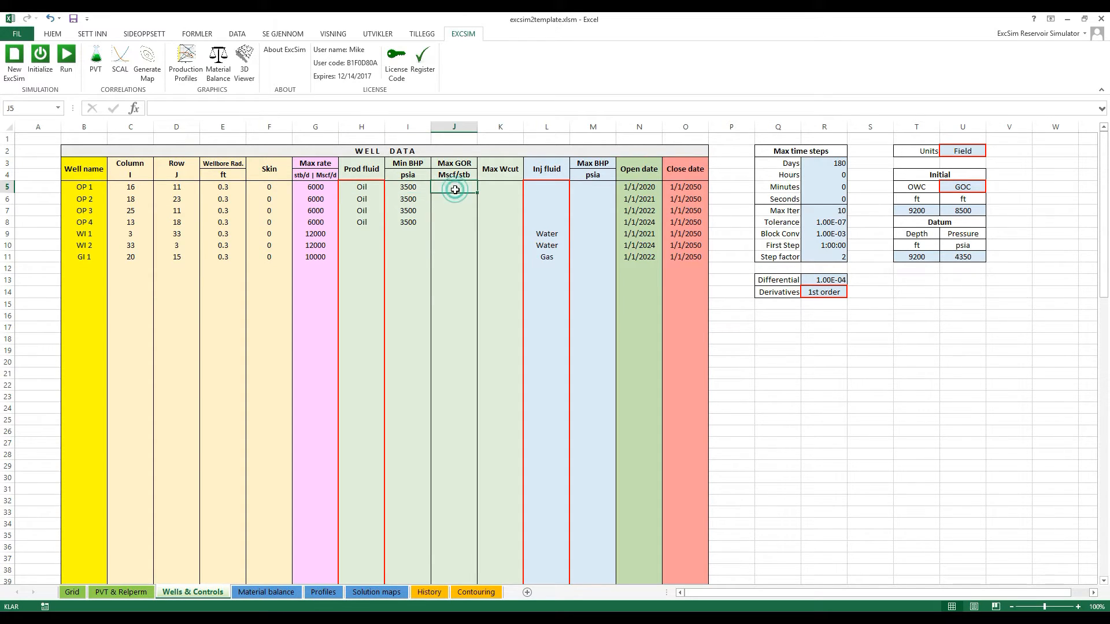
left_click(504, 189)
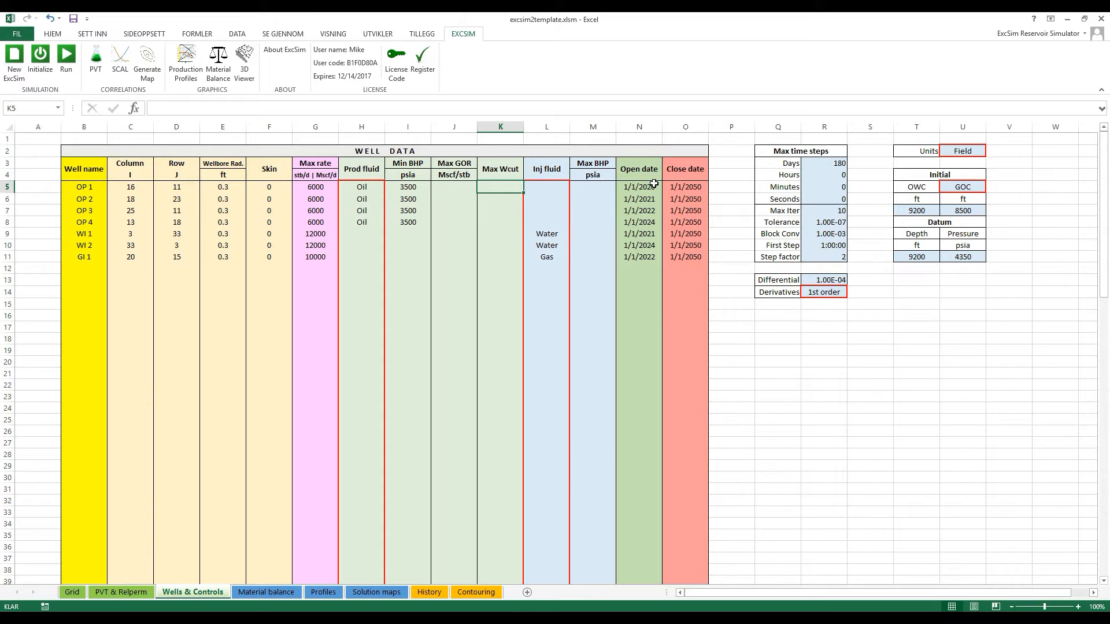
left_click_drag(630, 188, 674, 187)
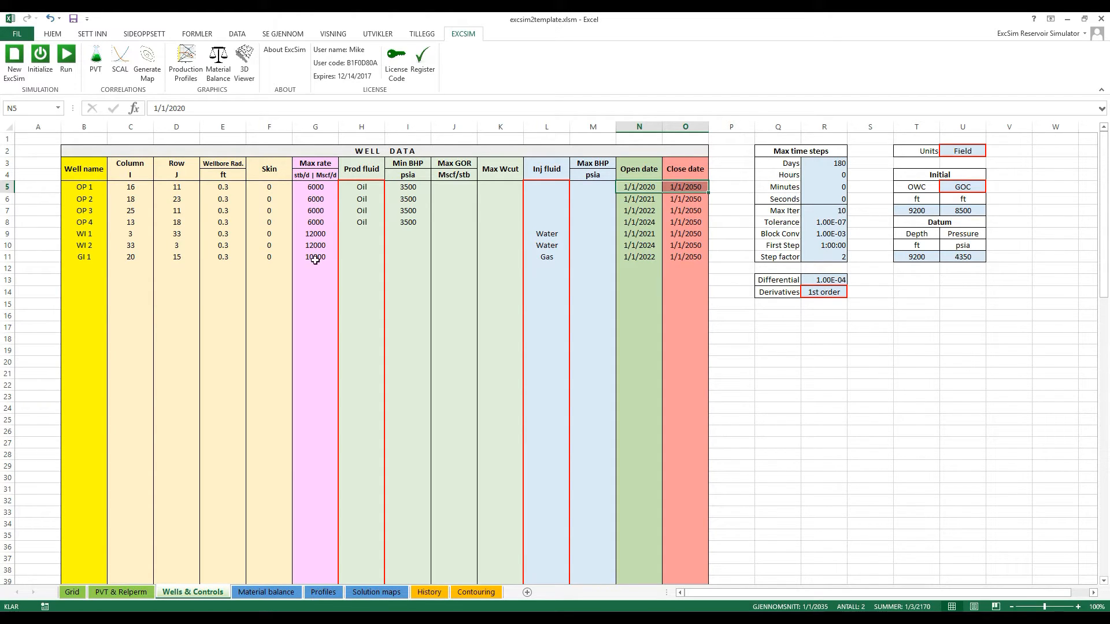
Step: Examine the Max rate and Min BHP limits of the four oil producers OP 1 to OP 4
left_click(317, 186)
left_click_drag(316, 212, 317, 223)
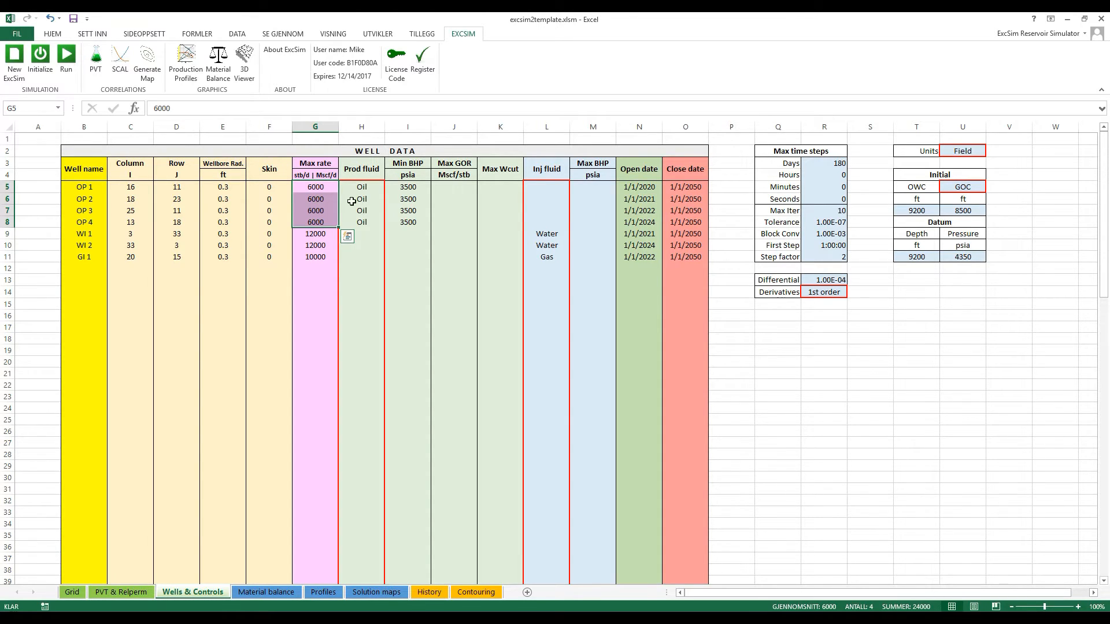
left_click_drag(412, 186, 408, 222)
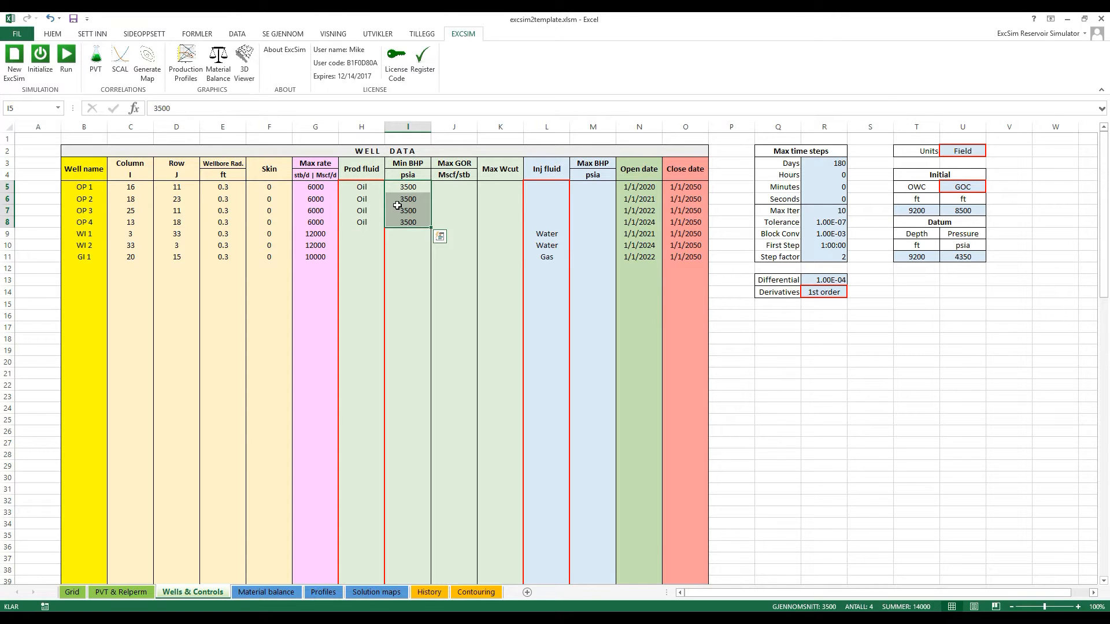
left_click(316, 222)
left_click_drag(317, 187, 315, 218)
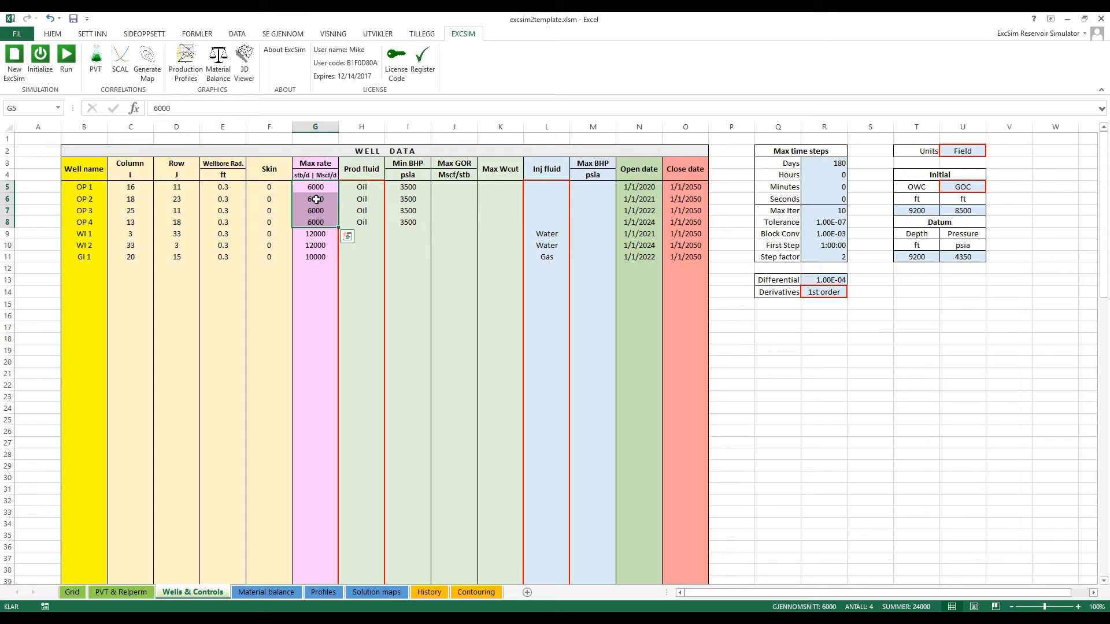
Step: Delete the maximum rate of well OP 2 and the minimum BHP of well OP 3
left_click(316, 199)
key("Delete")
left_click(409, 212)
key("Delete")
left_click(413, 279)
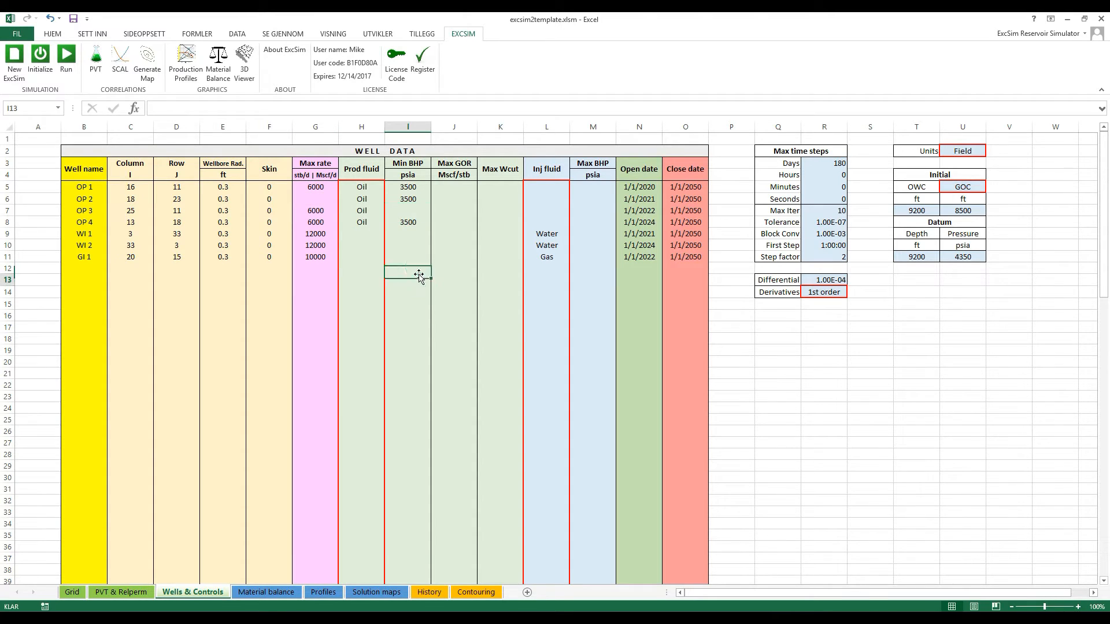
Step: Compare the Max rate and Min BHP controls of wells OP 1 and OP 2
left_click_drag(316, 186, 411, 206)
left_click(317, 199)
left_click(411, 202)
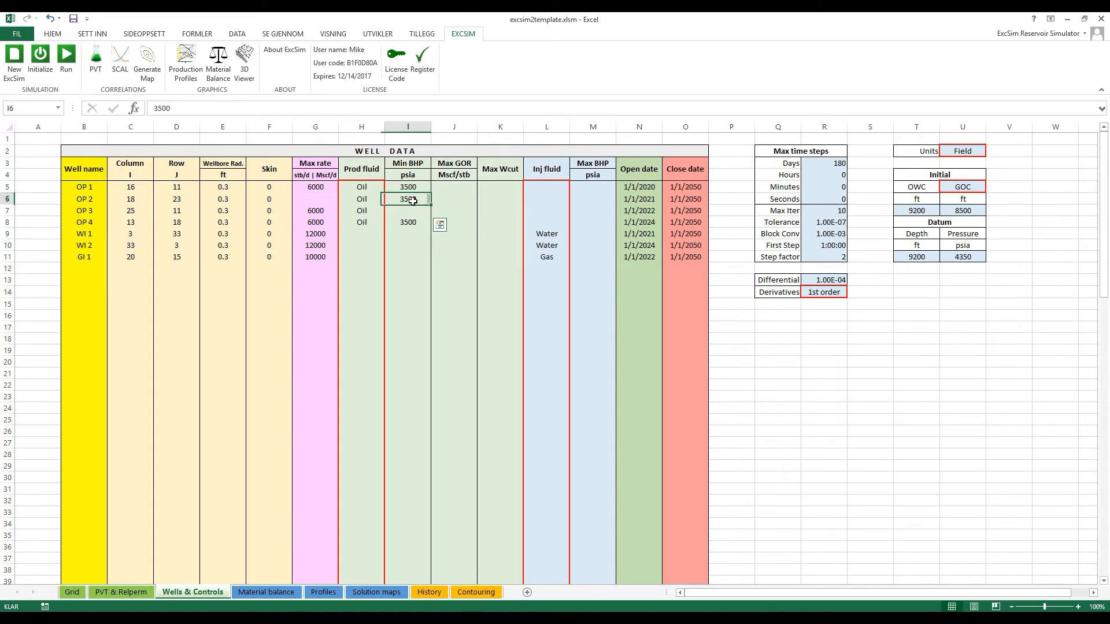
Step: Examine the Max rate of producer OP 3 and the Max rate and Max BHP controls of the injectors WI 1, WI 2 and GI 1
left_click(322, 213)
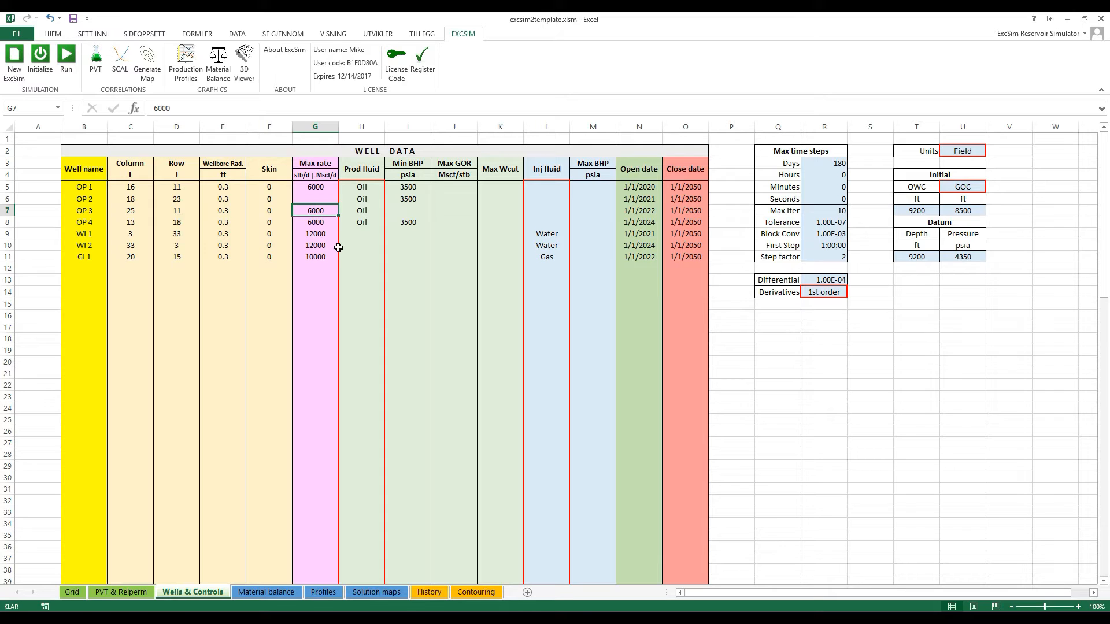
left_click(88, 235)
left_click_drag(88, 235, 681, 258)
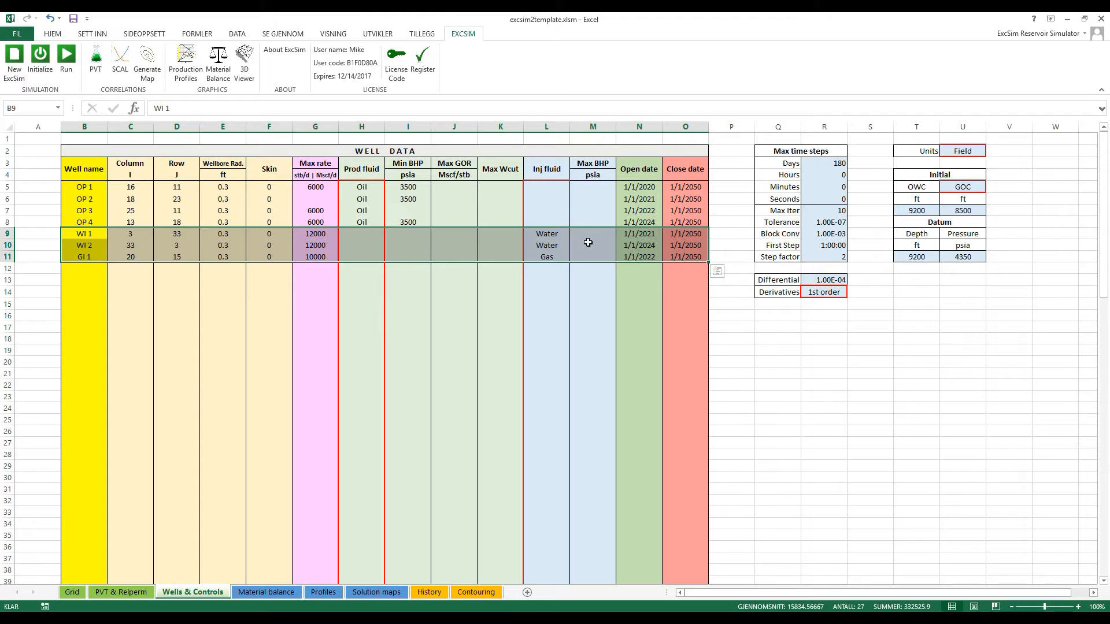
left_click(559, 235)
left_click(576, 233)
left_click(572, 232)
left_click(313, 233)
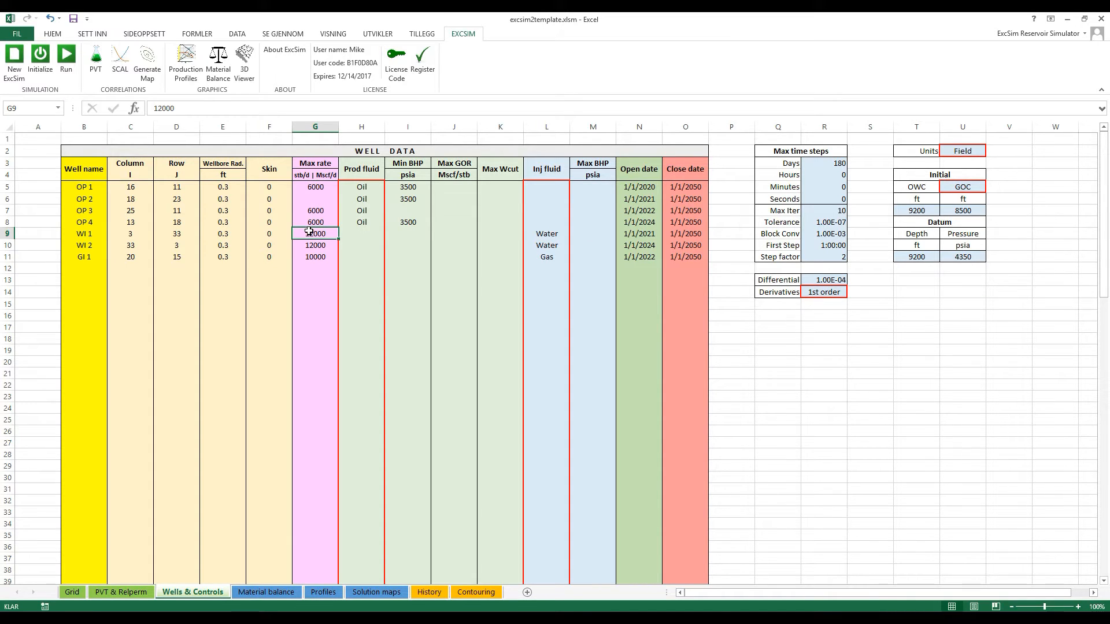
left_click(601, 237)
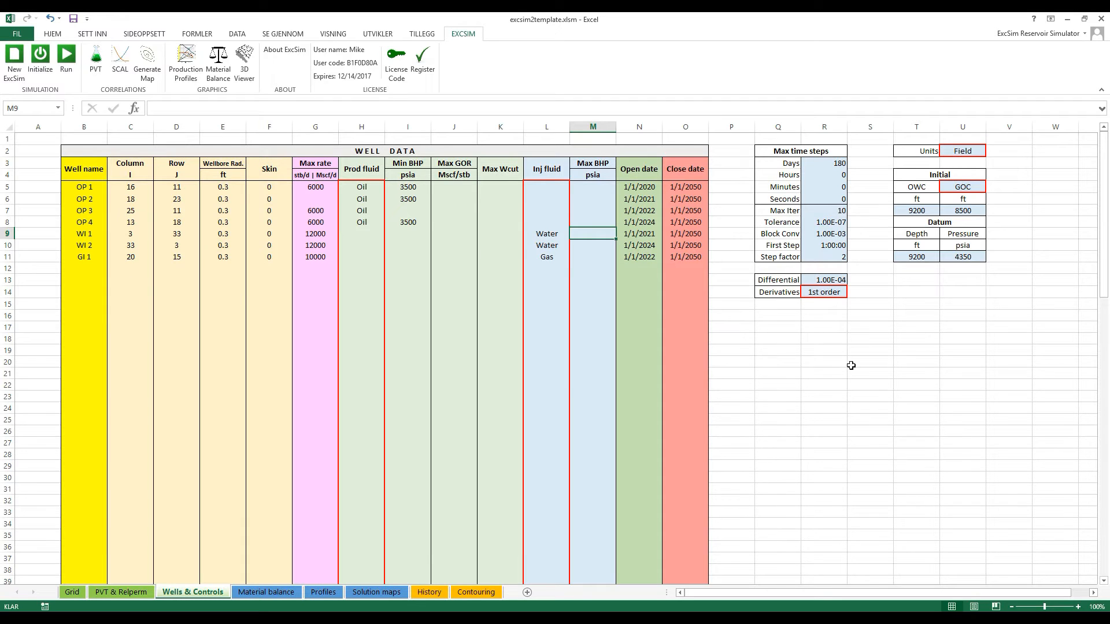
Step: Review the well list by group: producers OP 1 to OP 4, water injectors WI 1 and WI 2, and gas injector GI 1
left_click_drag(78, 187, 118, 220)
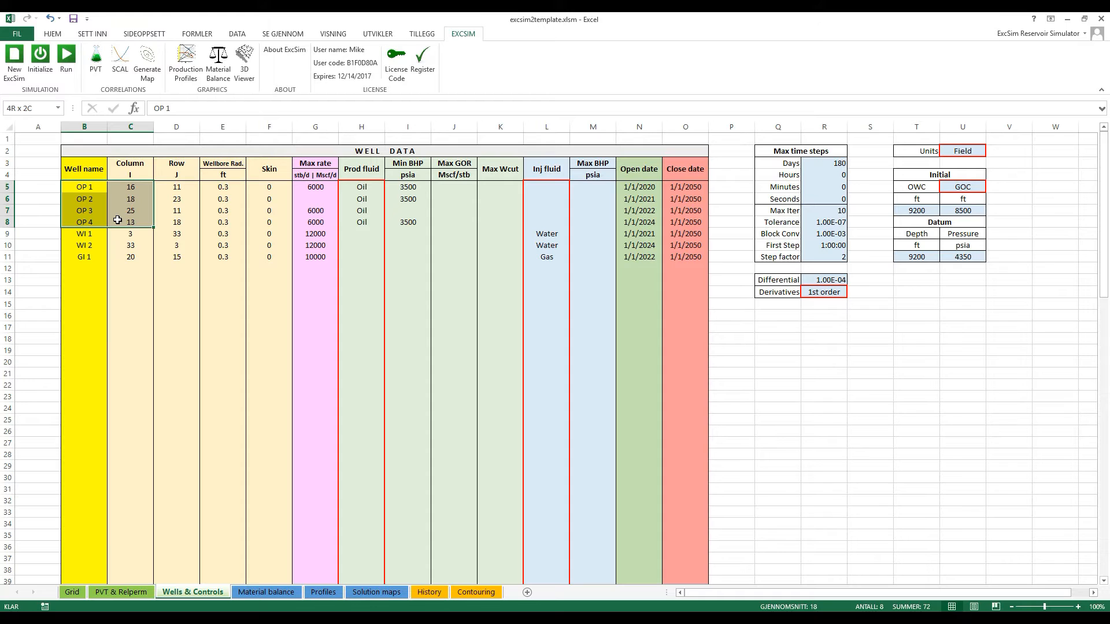
left_click_drag(117, 220, 118, 220)
left_click_drag(86, 234, 86, 245)
left_click(84, 258)
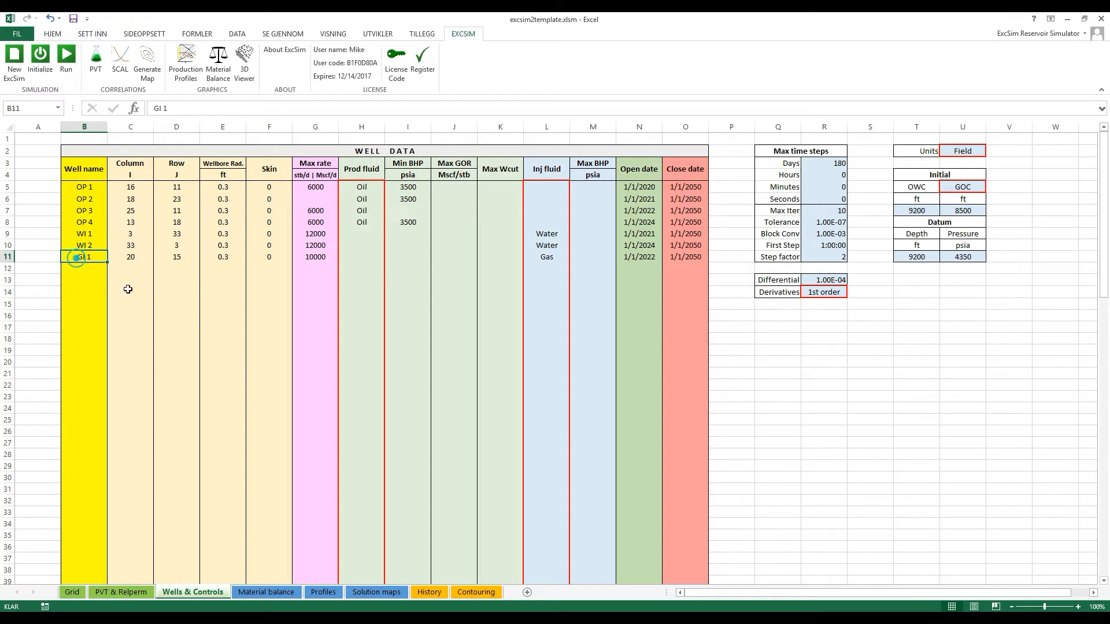
Step: Inspect the well locations on the saturation model in the 3D viewer, then close the viewer
left_click(243, 61)
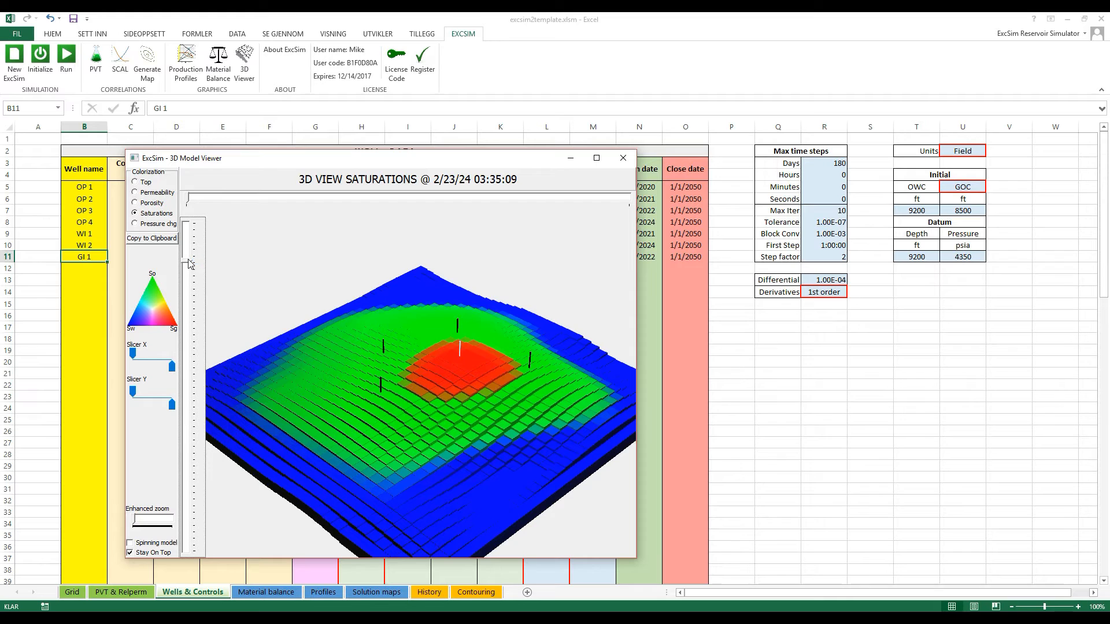
left_click_drag(186, 260, 186, 250)
left_click_drag(331, 401, 390, 429)
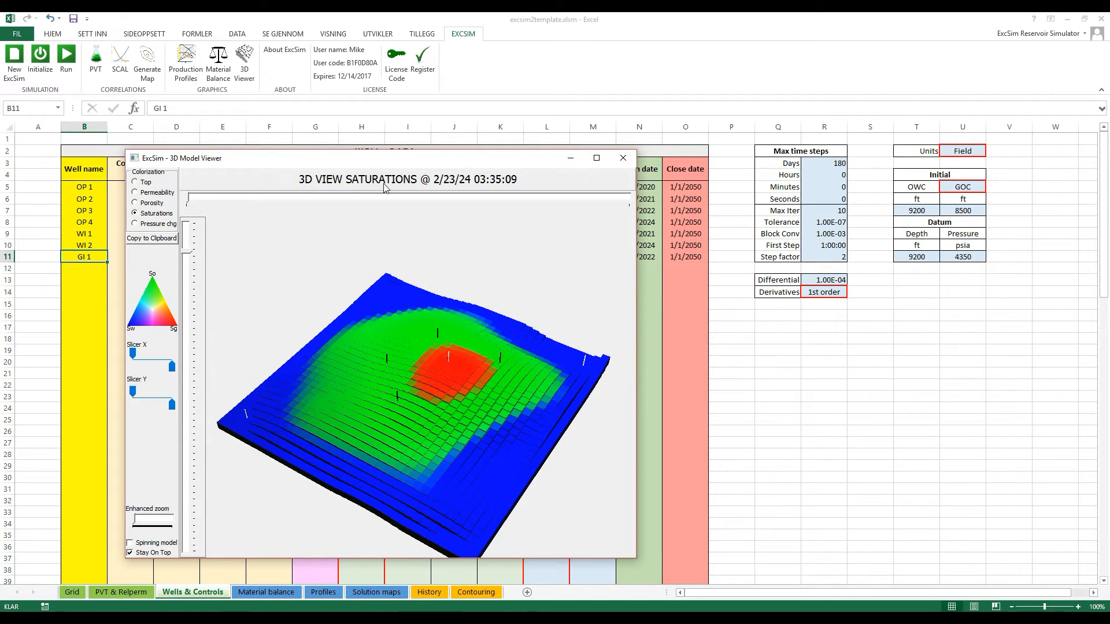
left_click_drag(376, 158, 538, 150)
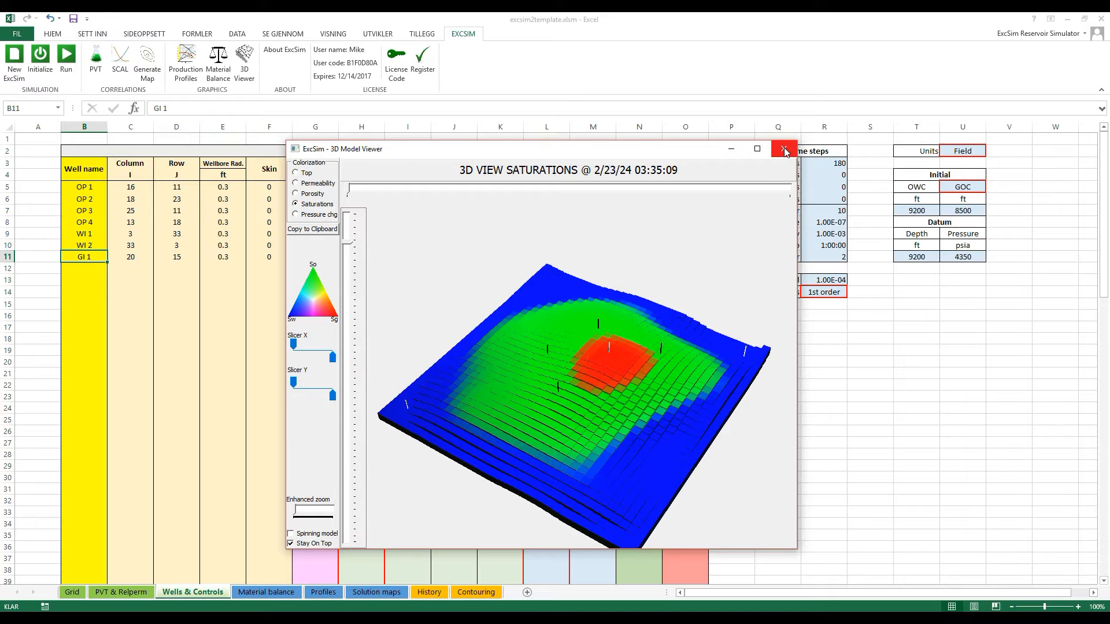
mouse_move(593, 445)
left_mouse_down()
mouse_move(604, 439)
mouse_move(593, 439)
left_mouse_up()
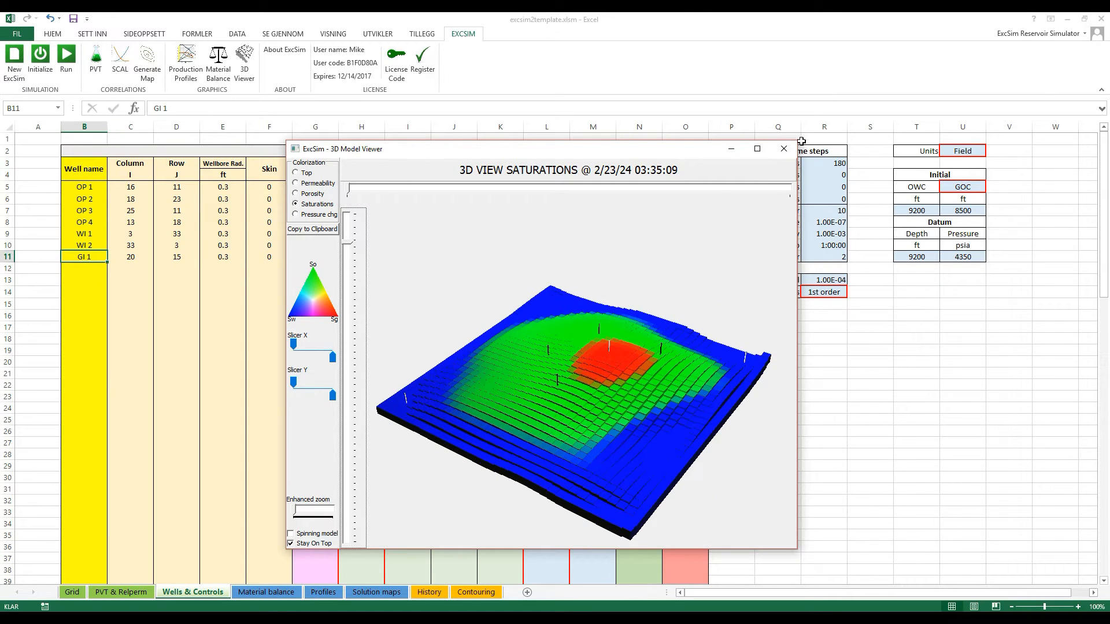
left_click(784, 149)
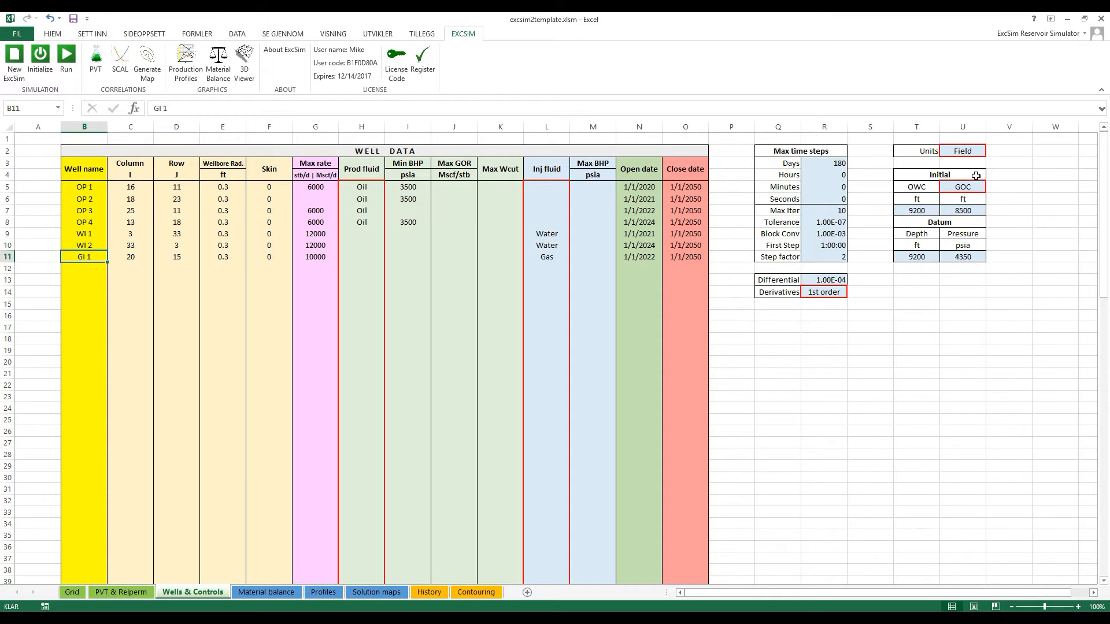
Step: Examine the initial OWC and GOC contacts and the datum depth and pressure
left_click(931, 175)
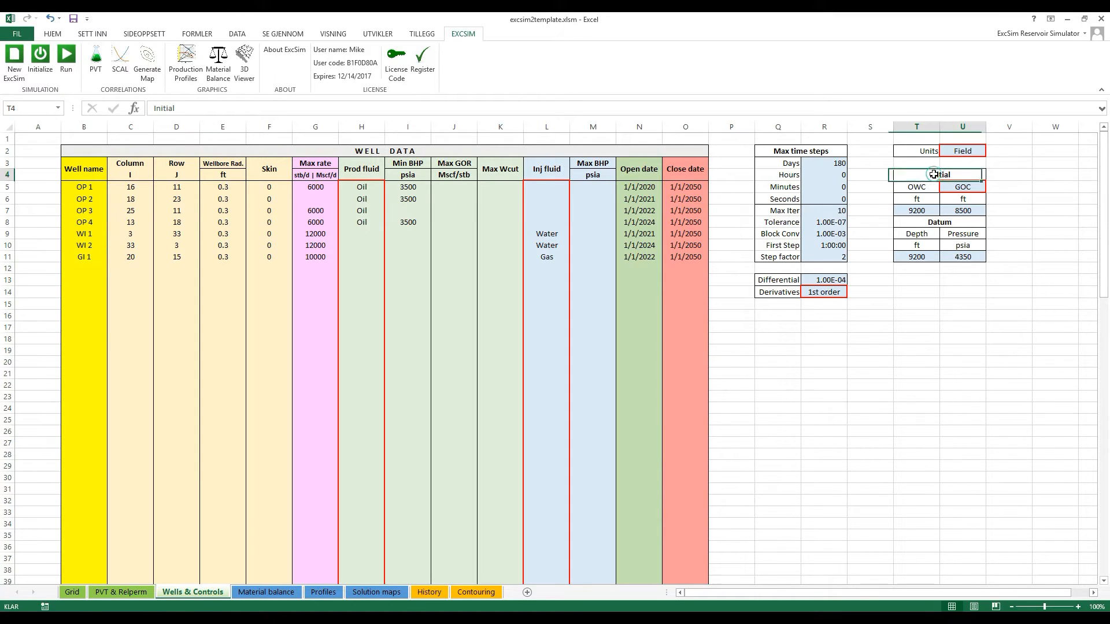
left_click(956, 187)
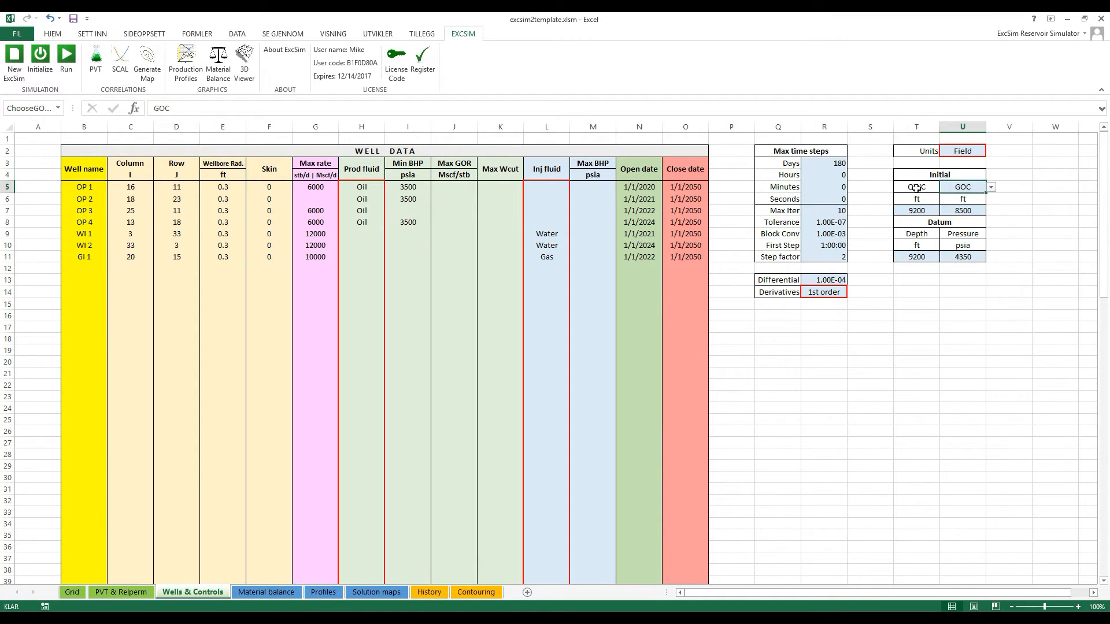
left_click(918, 186)
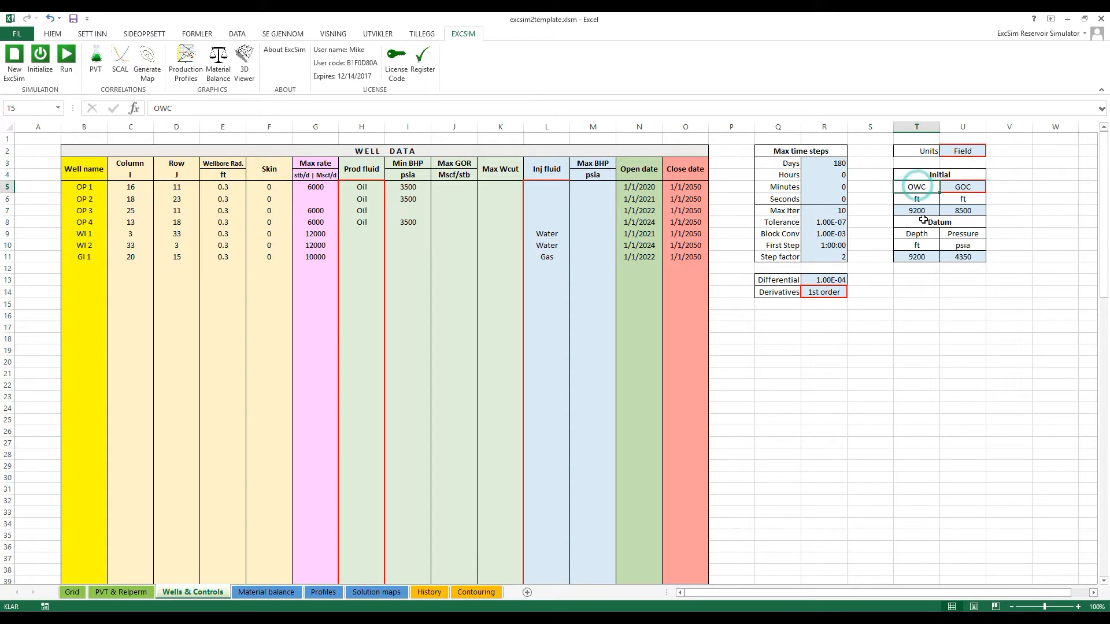
left_click(916, 258)
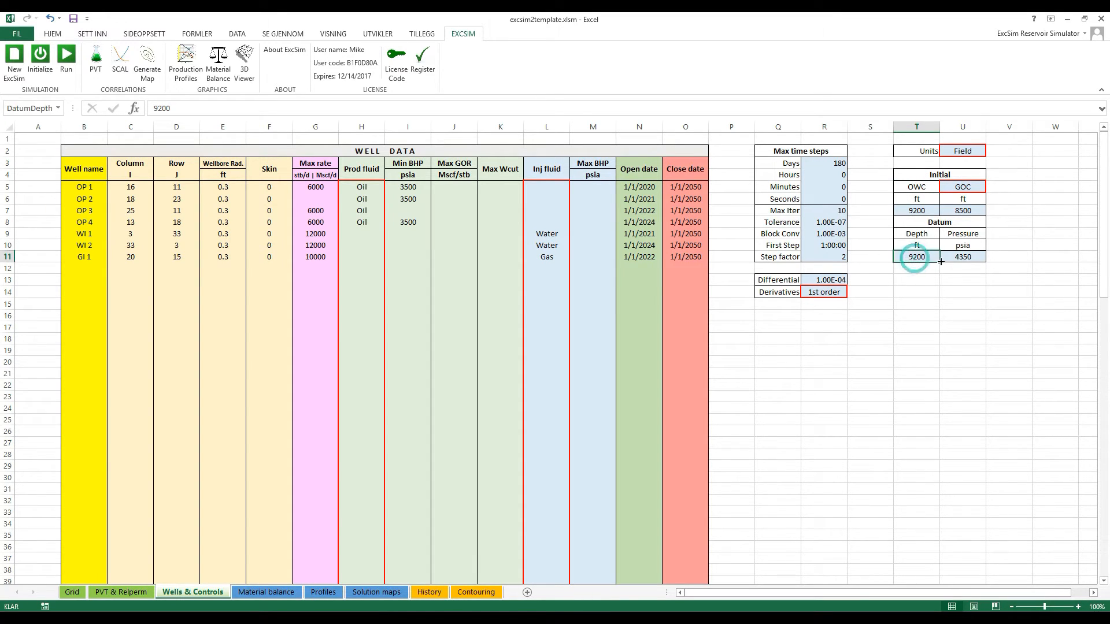
left_click(966, 259)
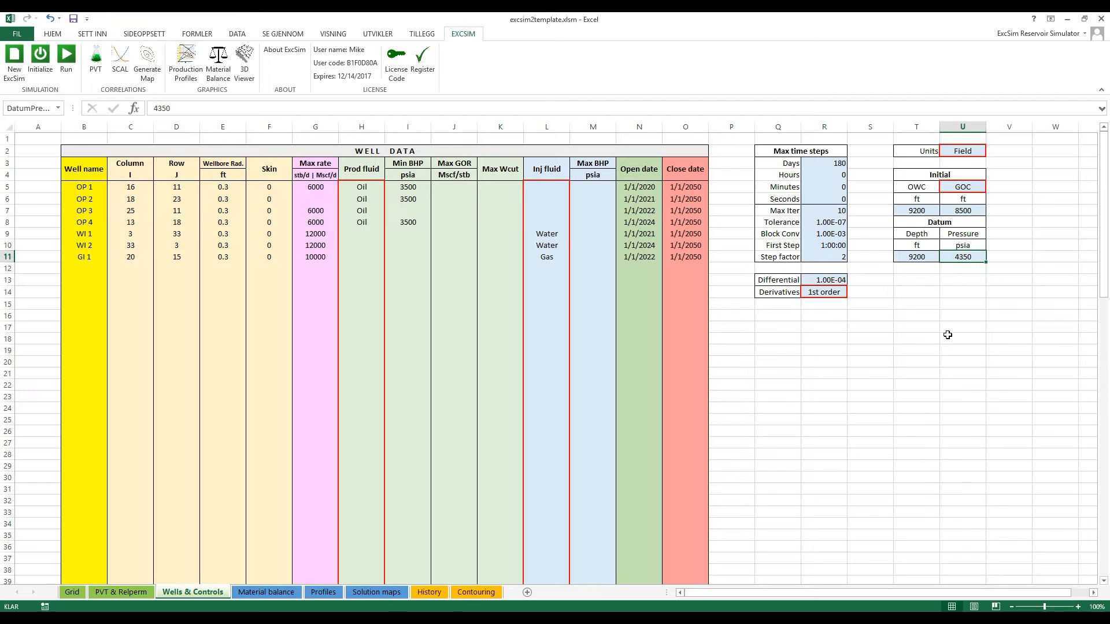
Step: Initialize the simulation model and check the initial state in the 3D viewer and on the Solution maps sheet
left_click(46, 72)
left_click(41, 63)
left_click(244, 63)
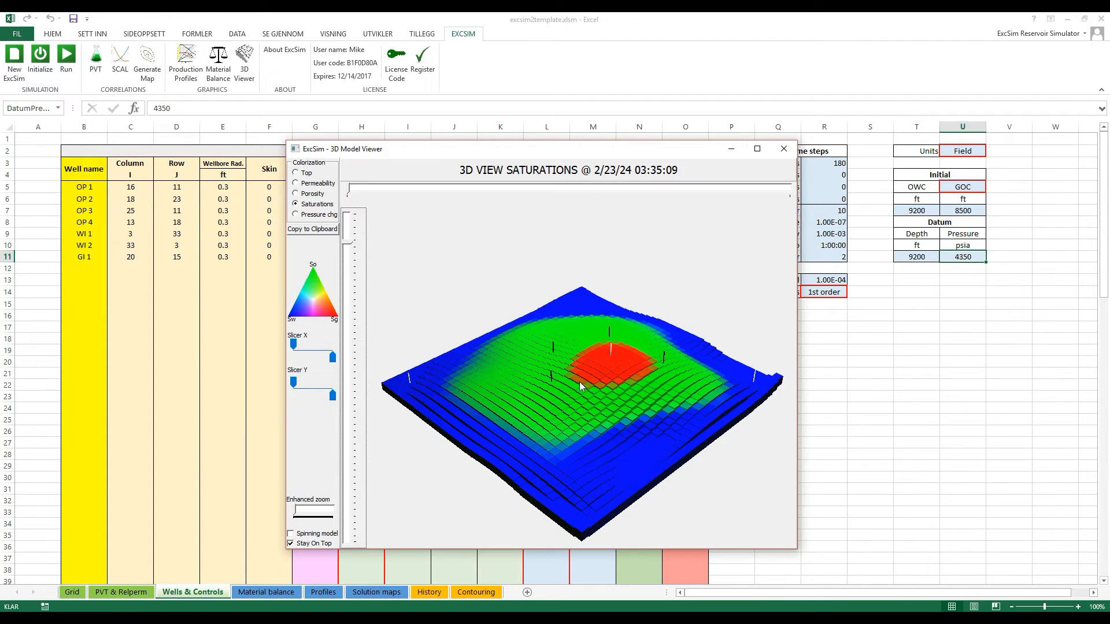
left_click(784, 149)
left_click(359, 591)
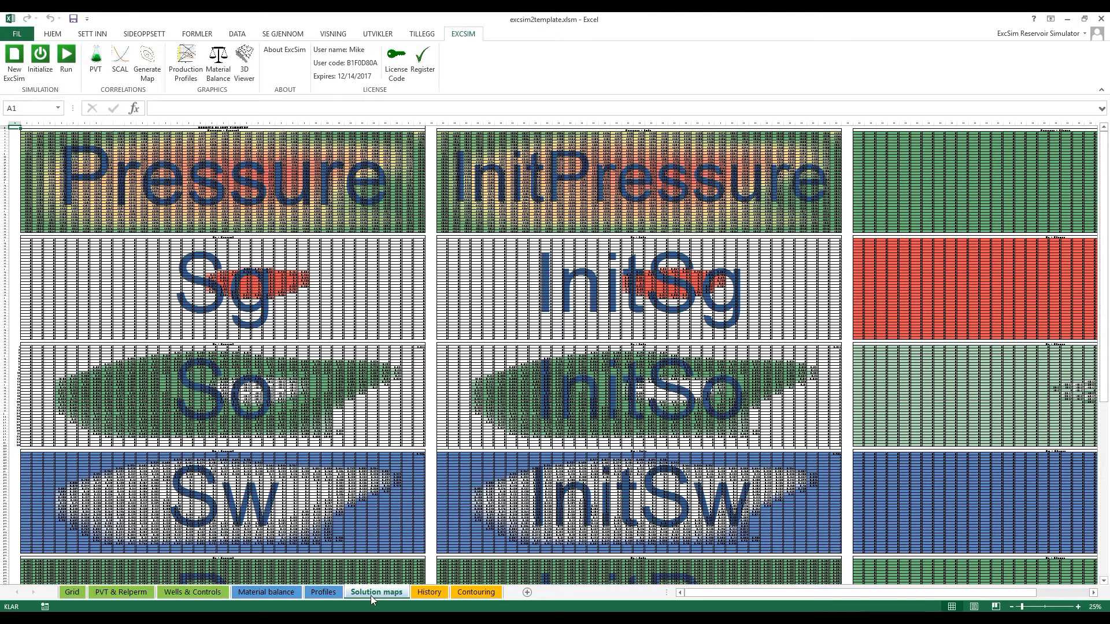
left_click(196, 592)
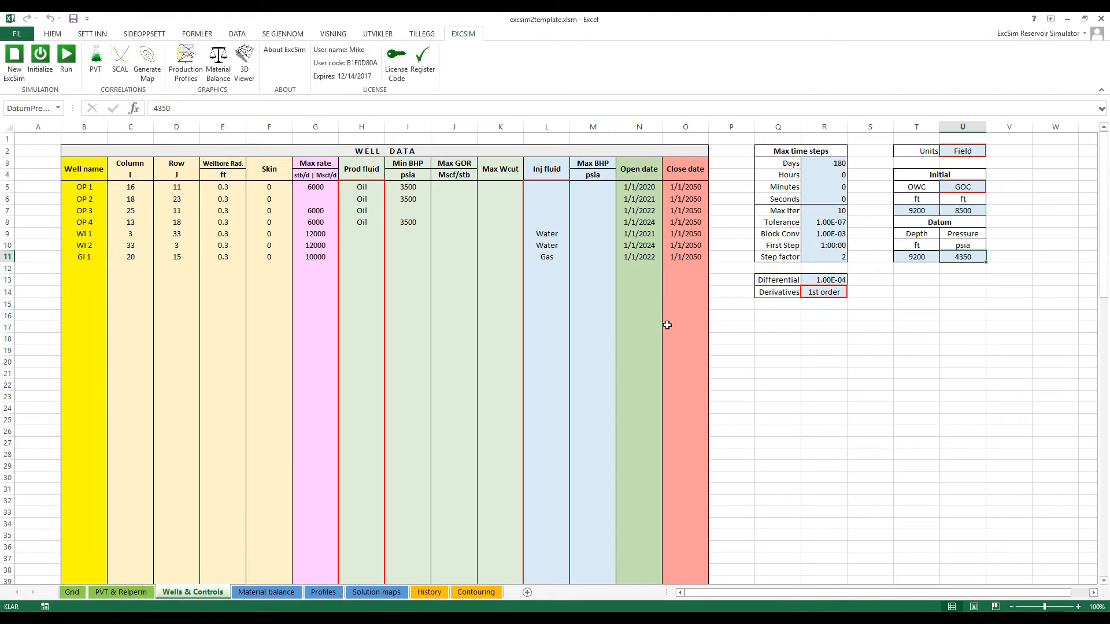
Step: Set the maximum time step to 30 days
left_click_drag(821, 148, 822, 252)
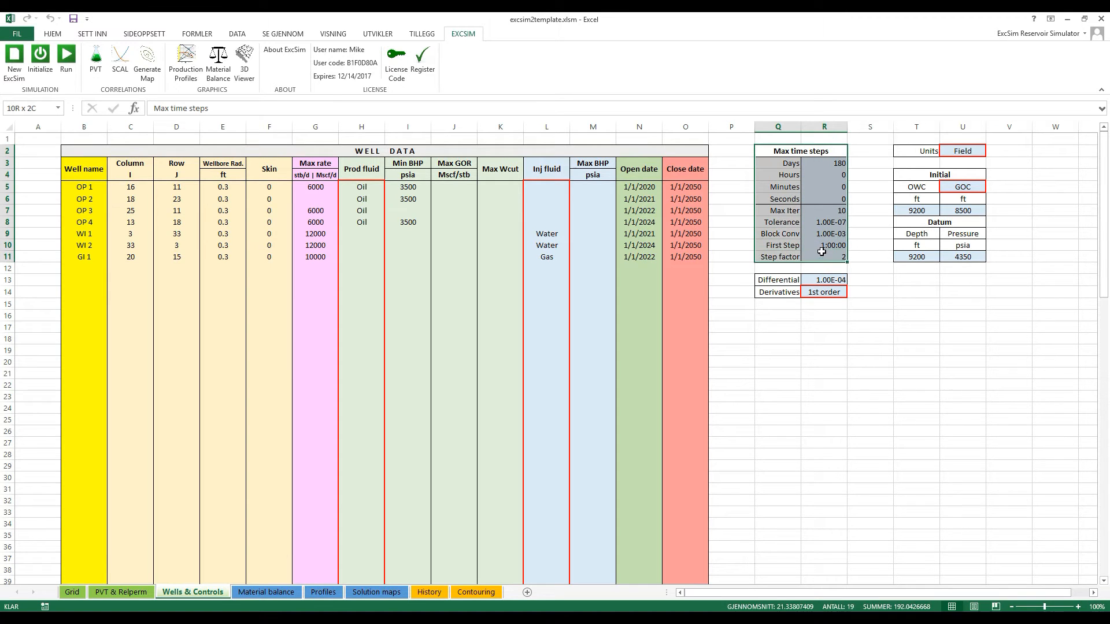
left_click(887, 304)
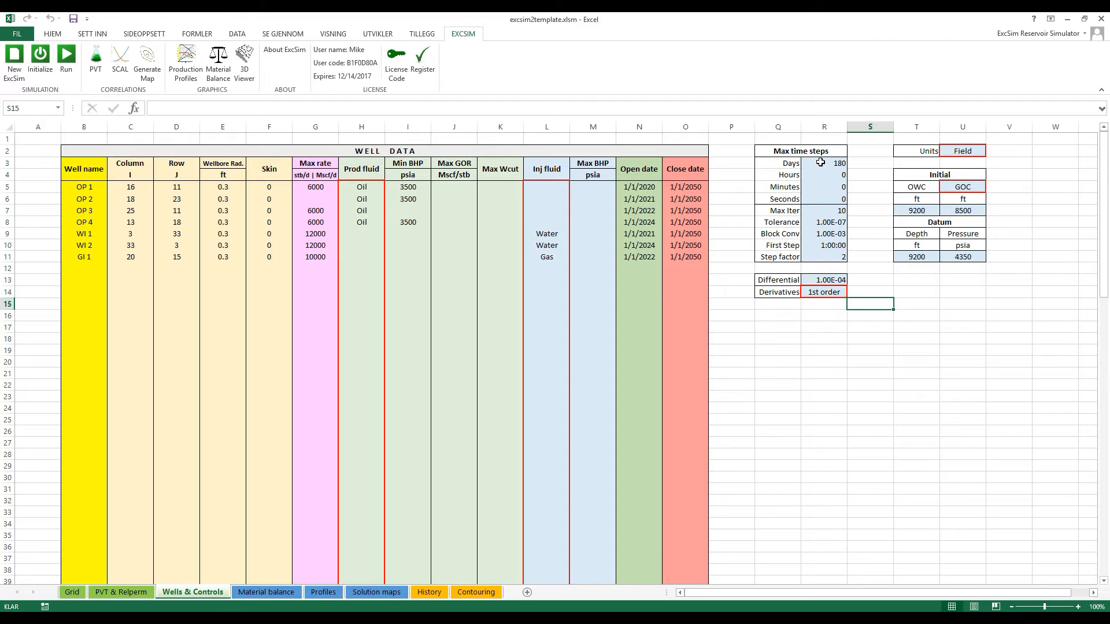
left_click(820, 163)
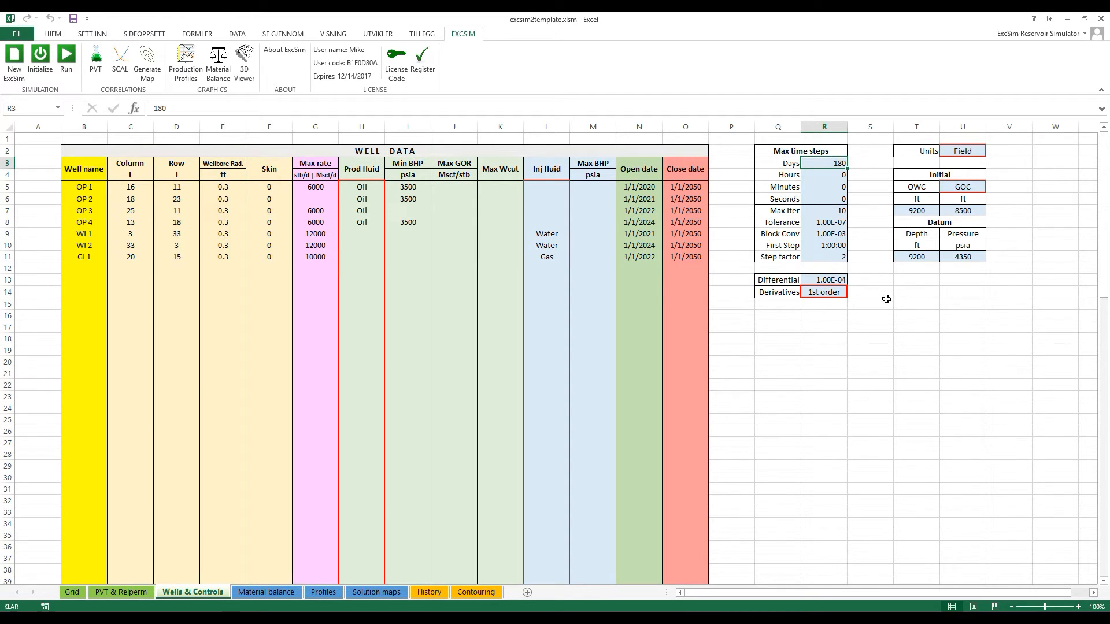
type("30")
key("Return")
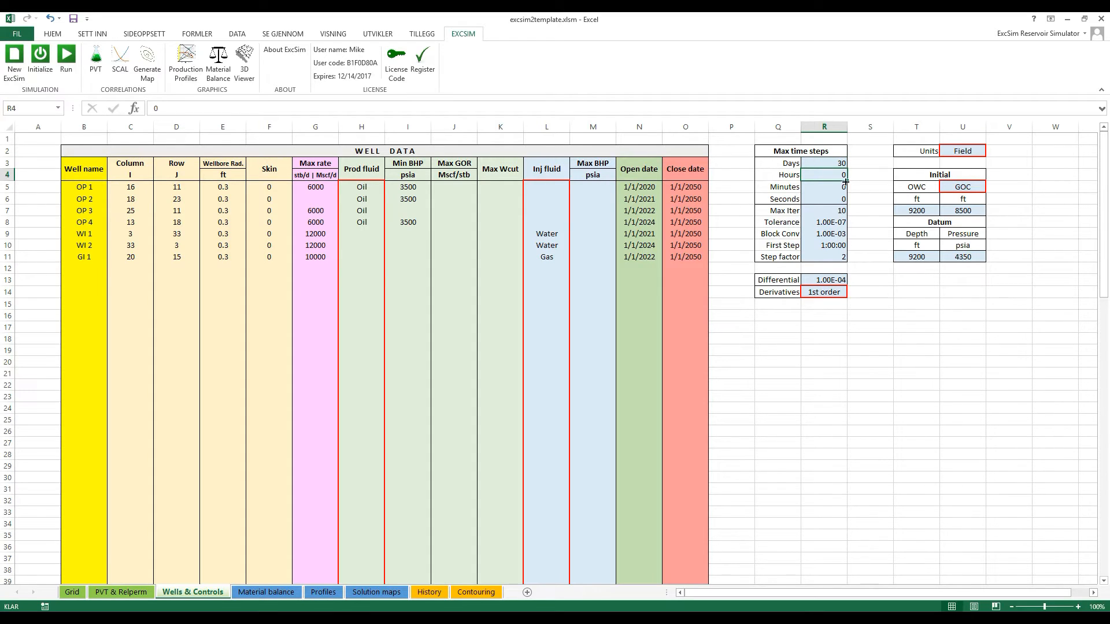
Step: Set the time step factor to 1.2
left_click(817, 211)
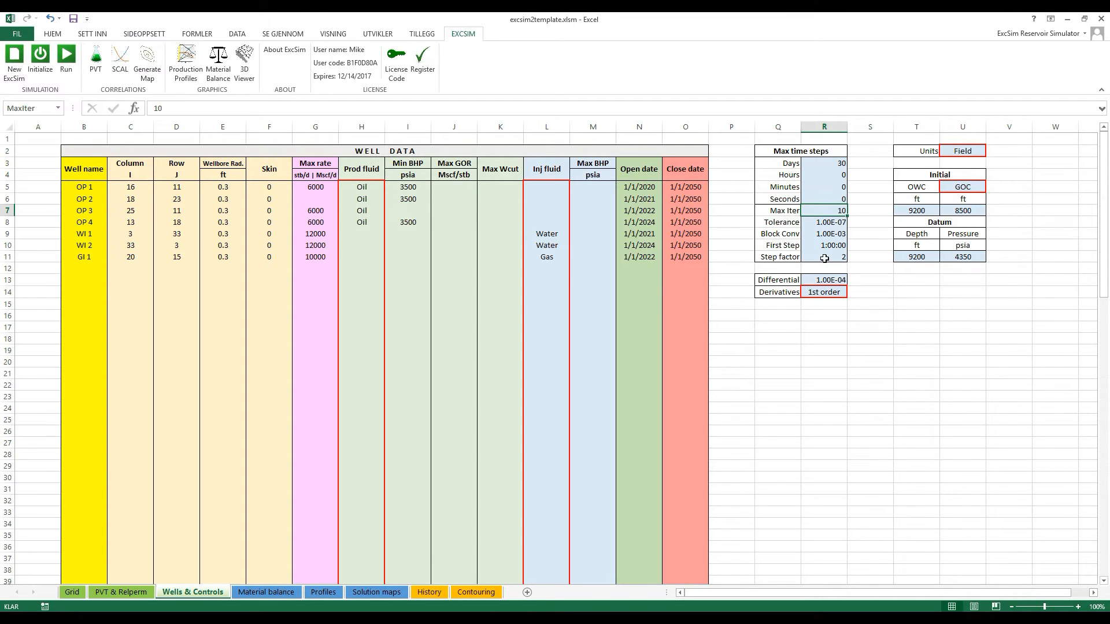
left_click_drag(764, 257, 832, 260)
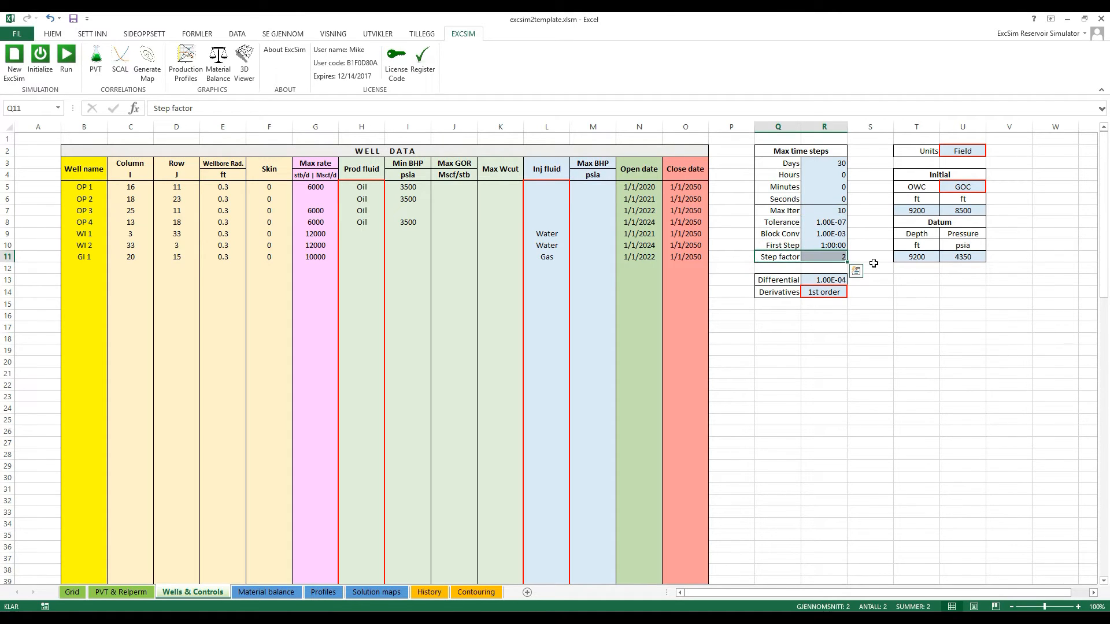
left_click(830, 257)
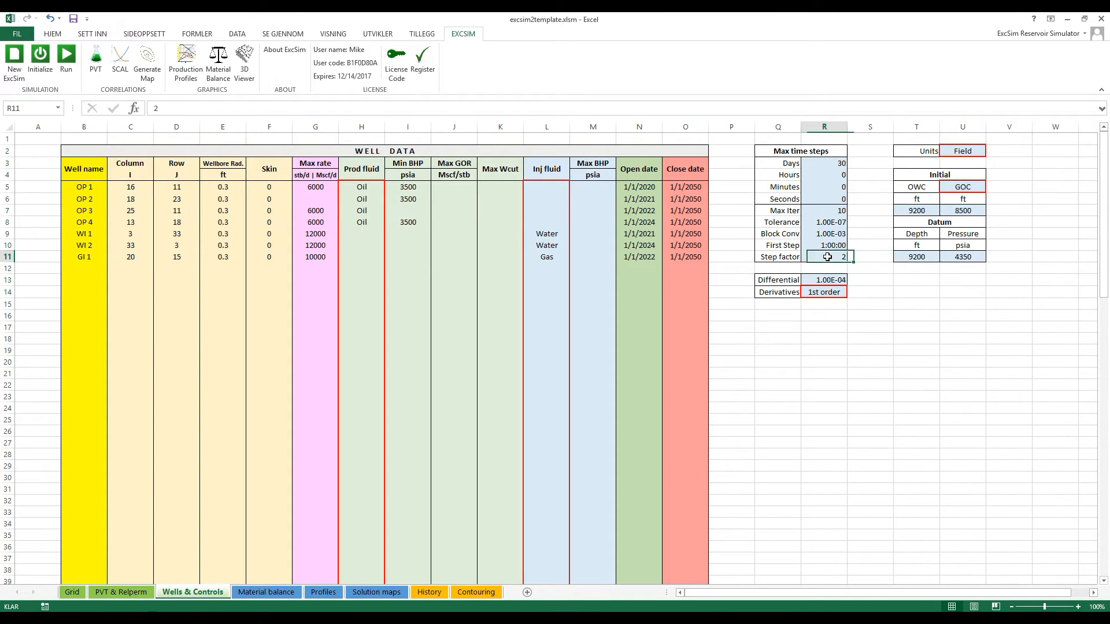
type("1.")
key("Return")
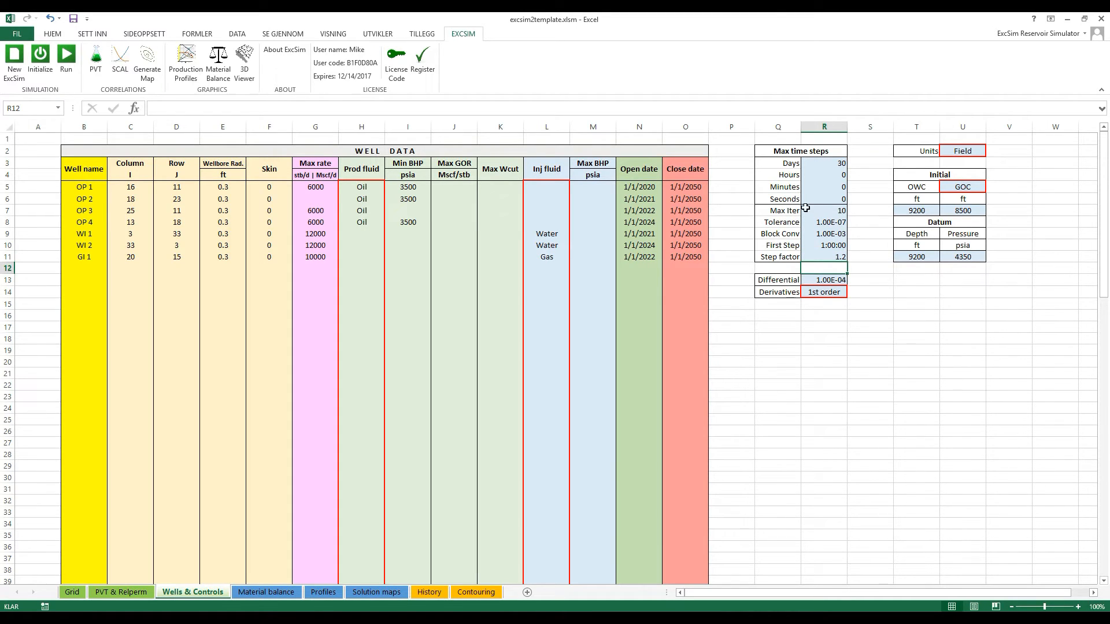
Step: Review the Max Iter, Tolerance, Block Conv, First Step and Step factor settings and the maximum time step limits
left_click(829, 212)
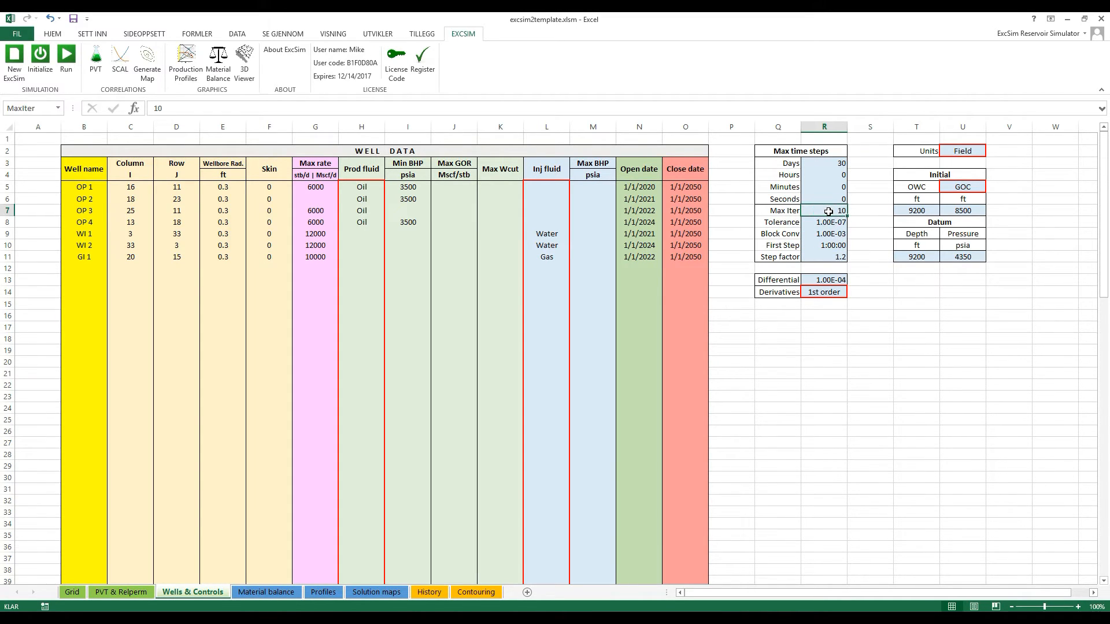
left_click(834, 225)
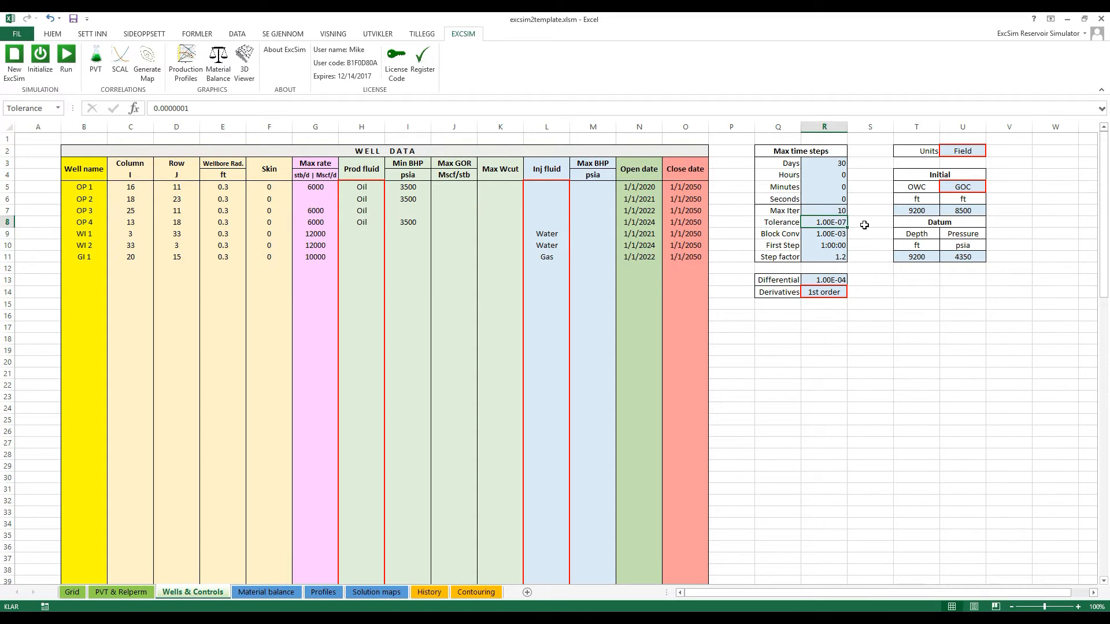
left_click(816, 234)
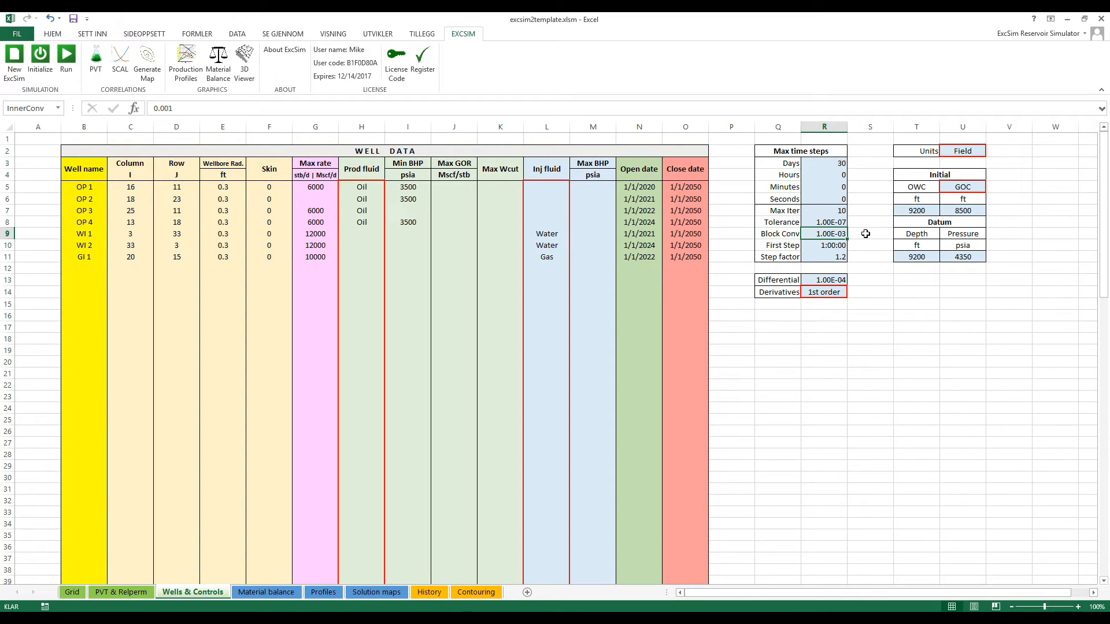
left_click(812, 246)
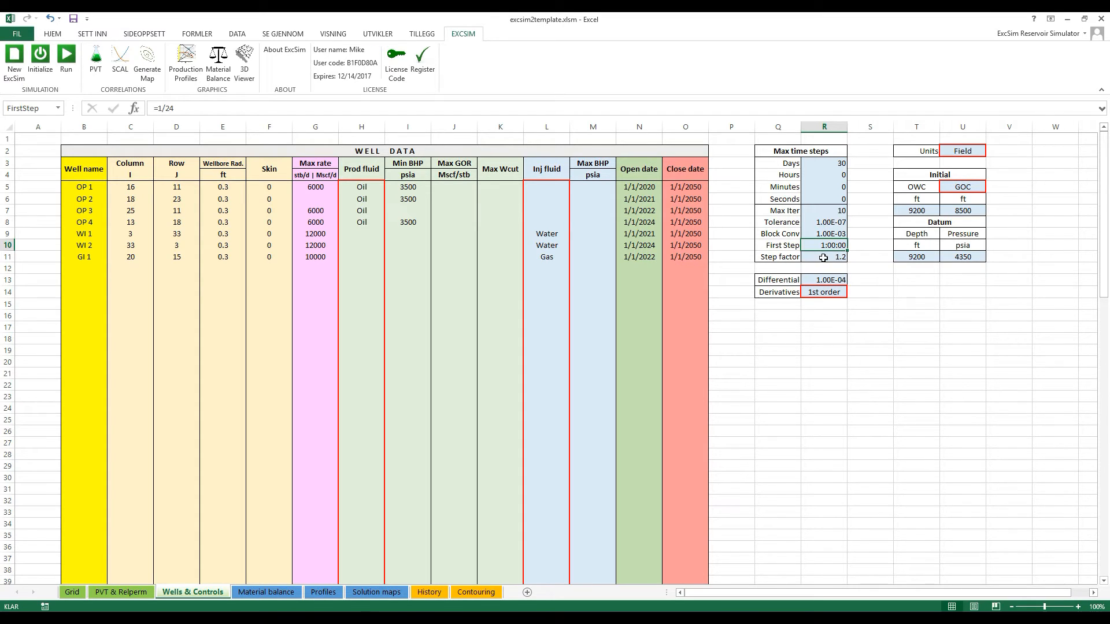
left_click(824, 257)
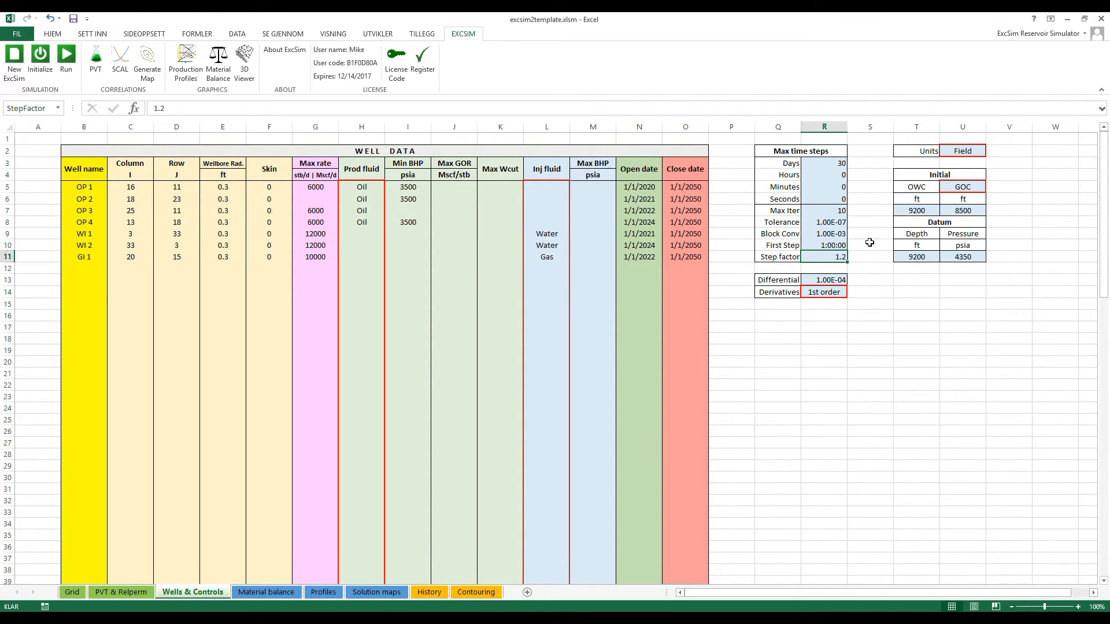
left_click_drag(829, 163, 833, 199)
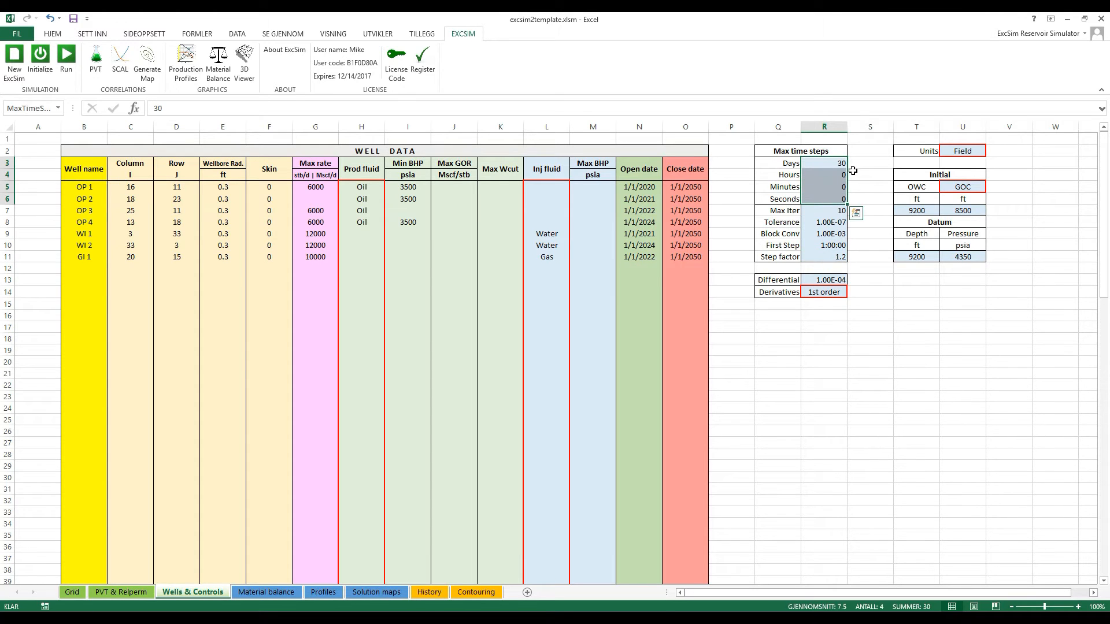
Step: Start the reservoir simulation run with the current well data and time step controls
left_click(862, 199)
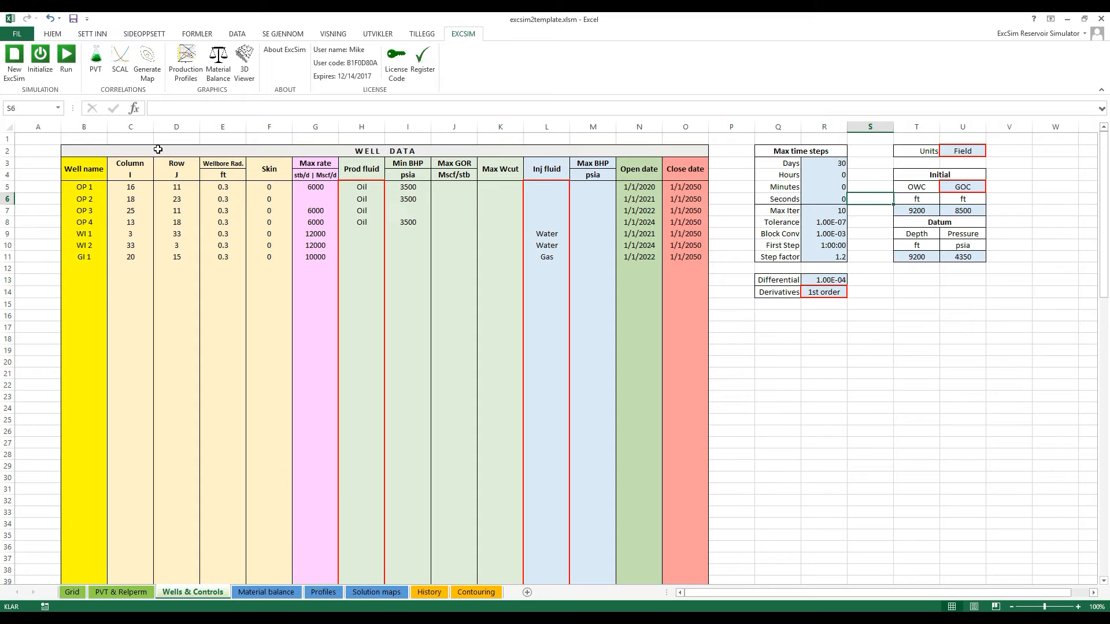
left_click(66, 60)
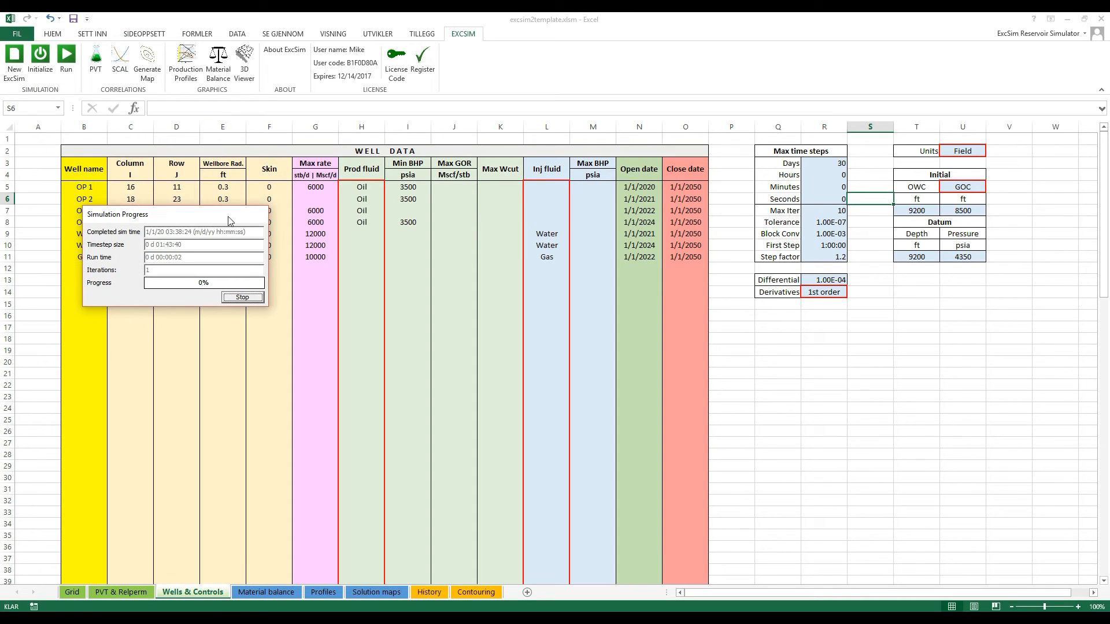
Step: Open the production profile plots during the run and arrange the plot and simulation progress windows so they don't overlap
left_click(188, 61)
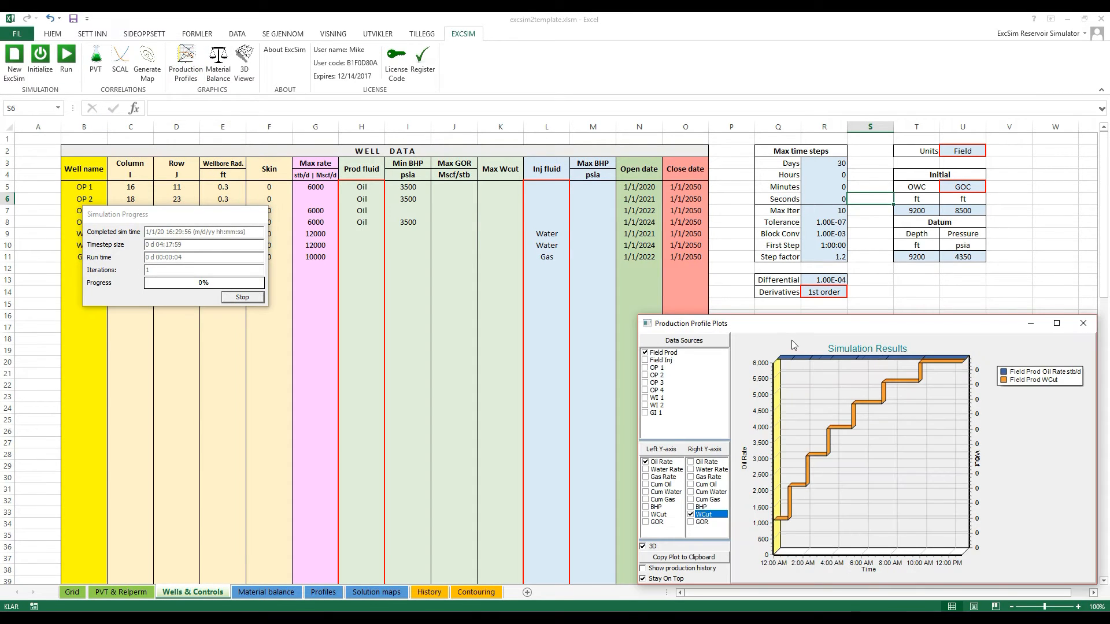
left_click_drag(769, 323, 613, 282)
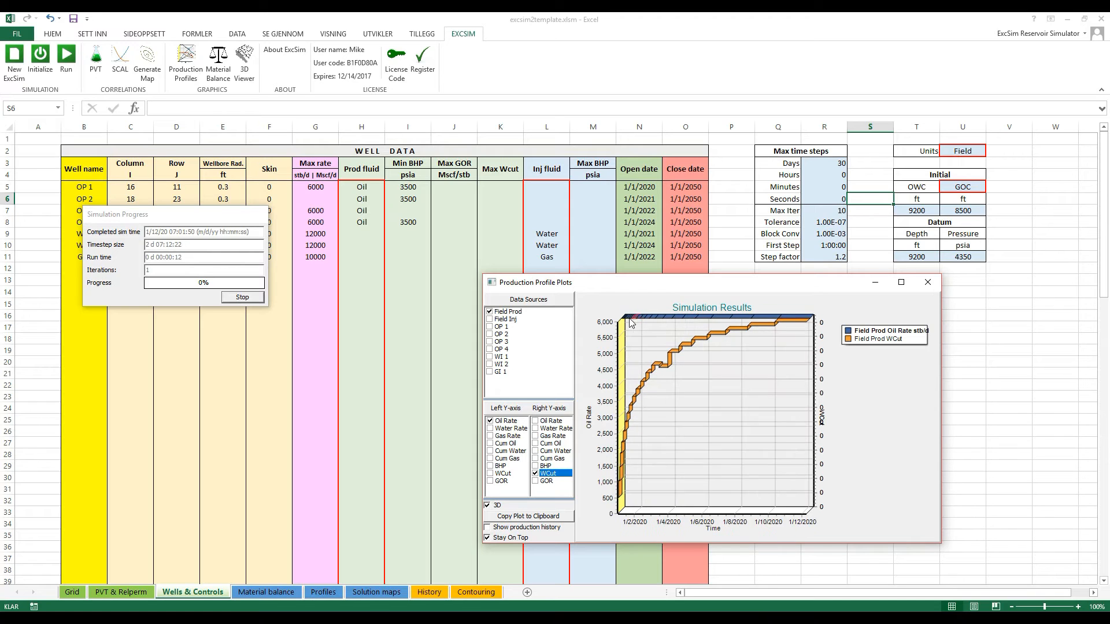
left_click_drag(194, 215, 179, 271)
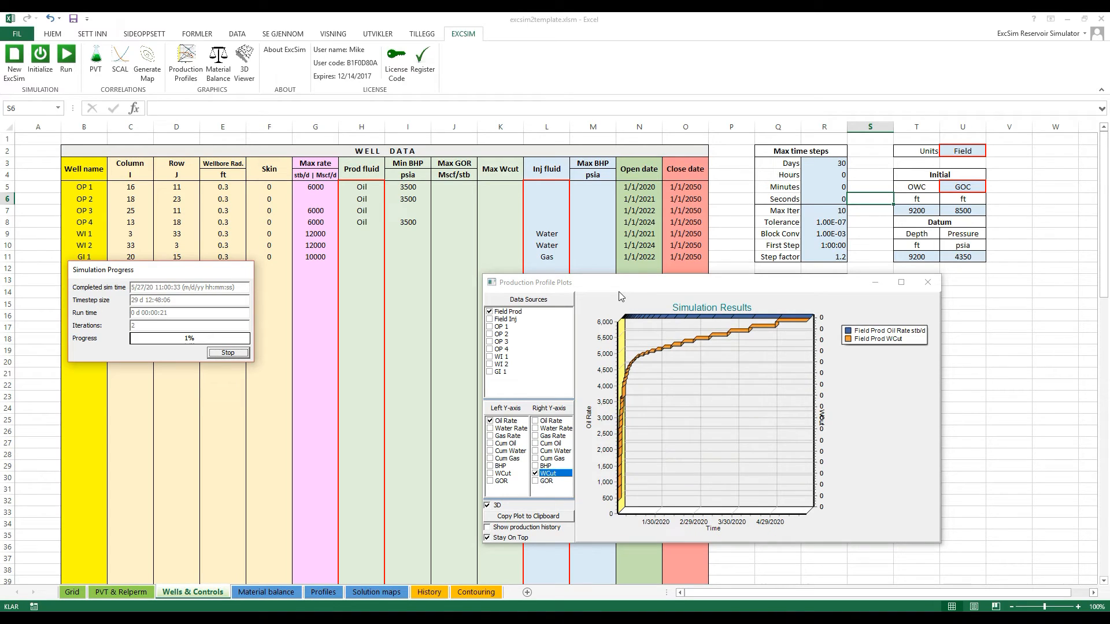
left_click_drag(145, 274, 303, 323)
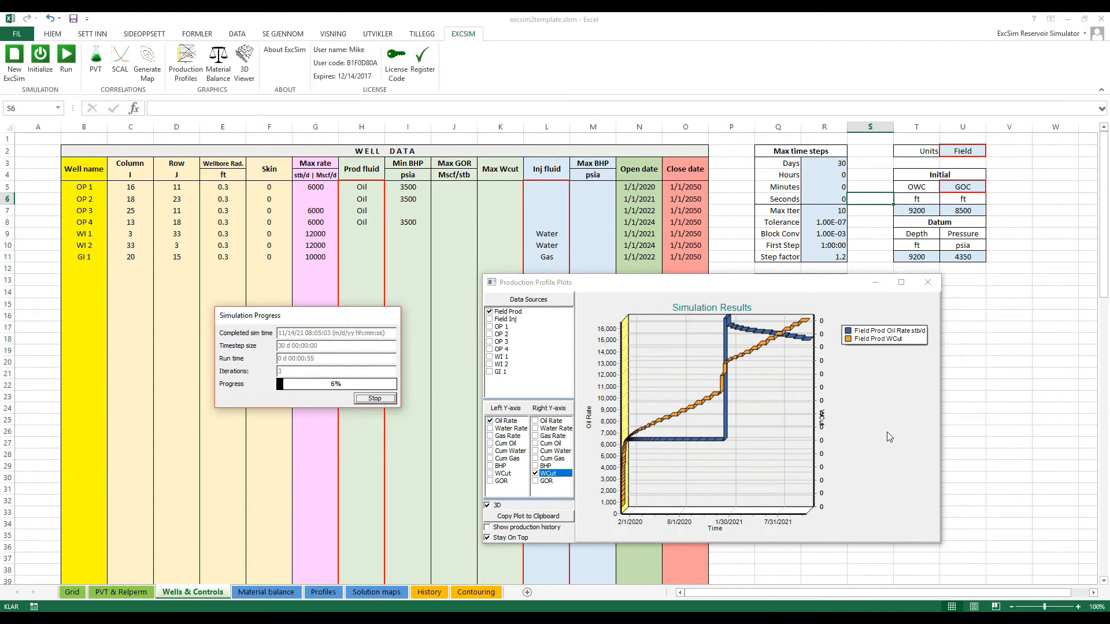
Step: Plot the field's GOR and then its Cum Oil on the right axis in place of WCut
left_click(535, 474)
left_click(535, 481)
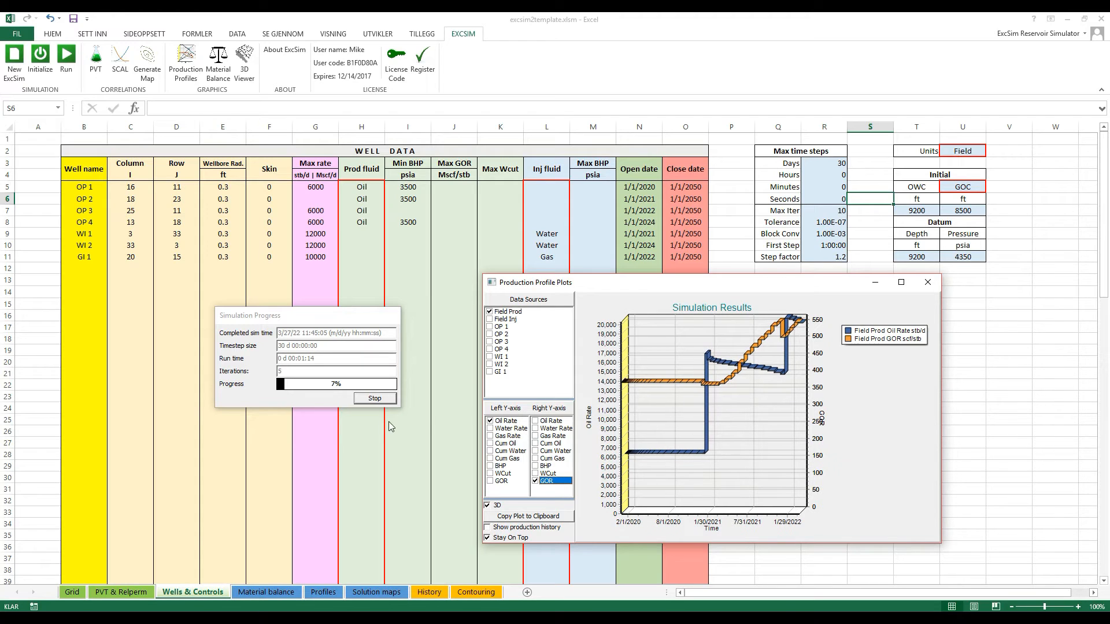
left_click(536, 482)
left_click(542, 443)
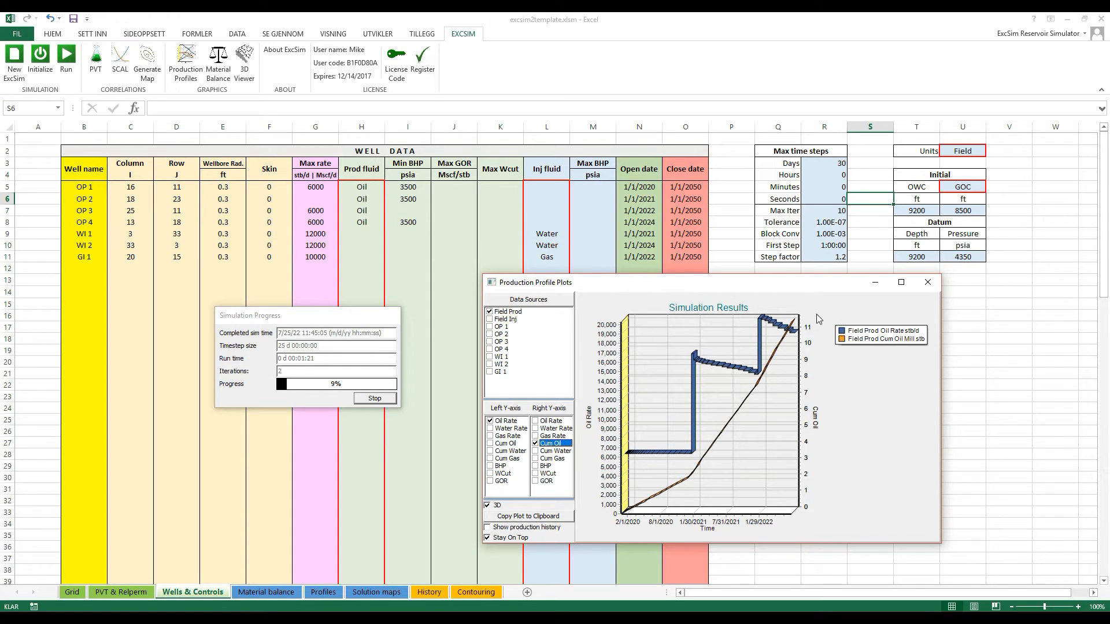
Step: Remove Cum Oil, add the oil rates of OP 1 to OP 4, and compare them without and with Field Prod
left_click(535, 443)
left_click(490, 327)
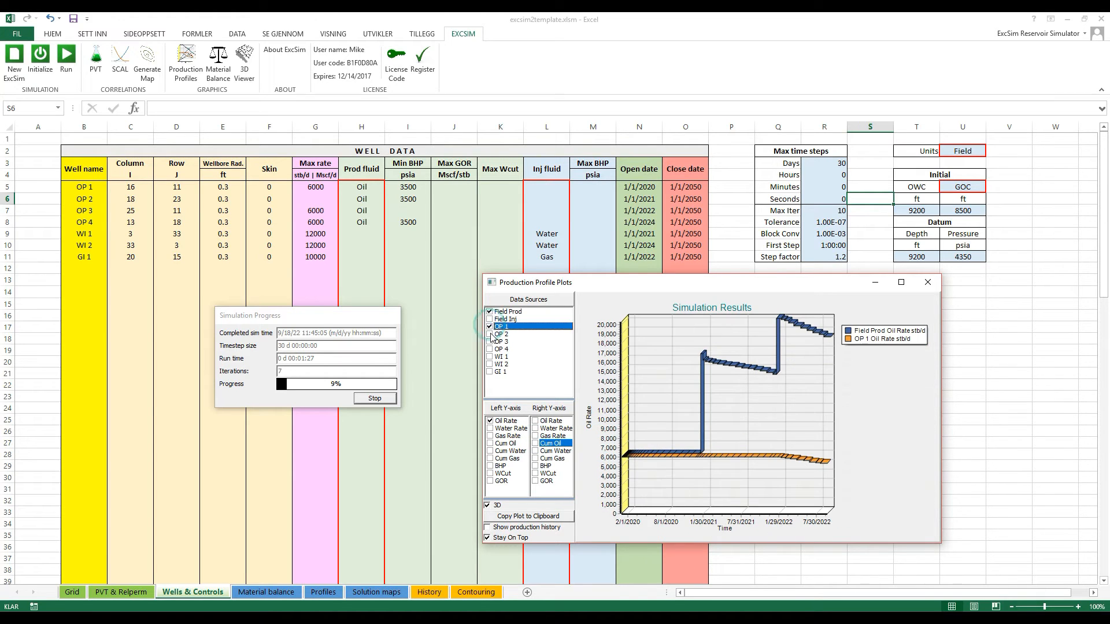
left_click(490, 334)
left_click(490, 341)
left_click(490, 349)
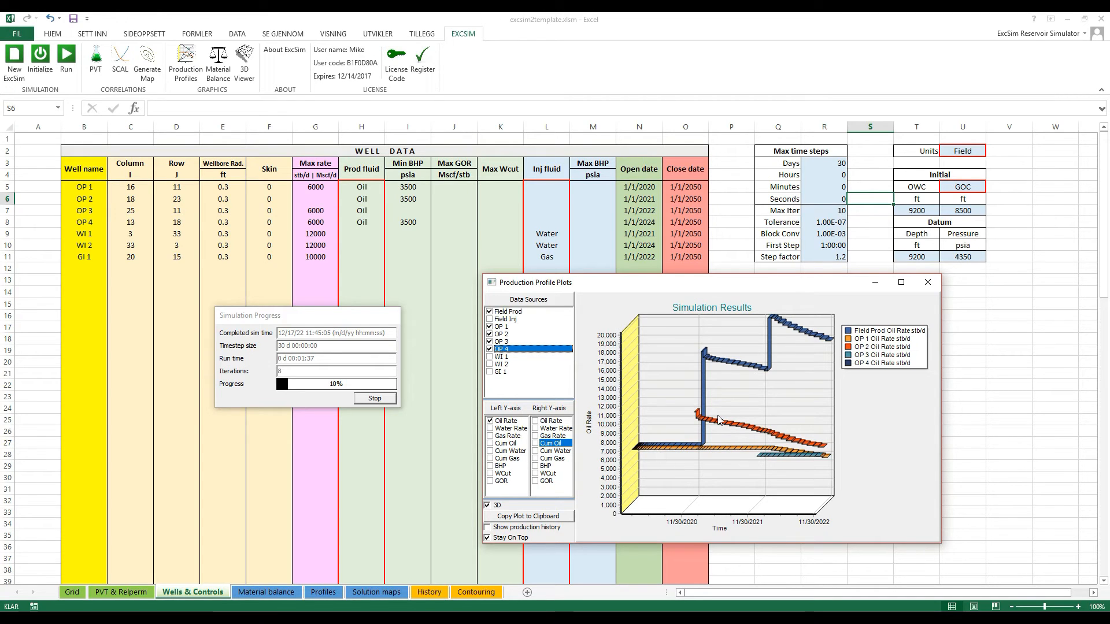
left_click(490, 312)
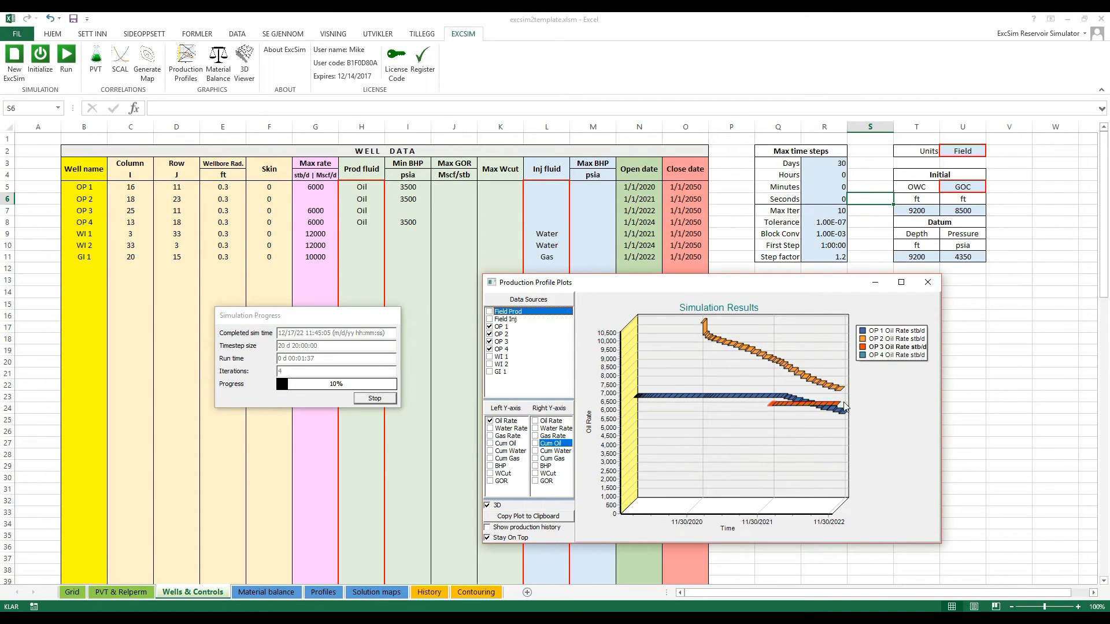
left_click(490, 312)
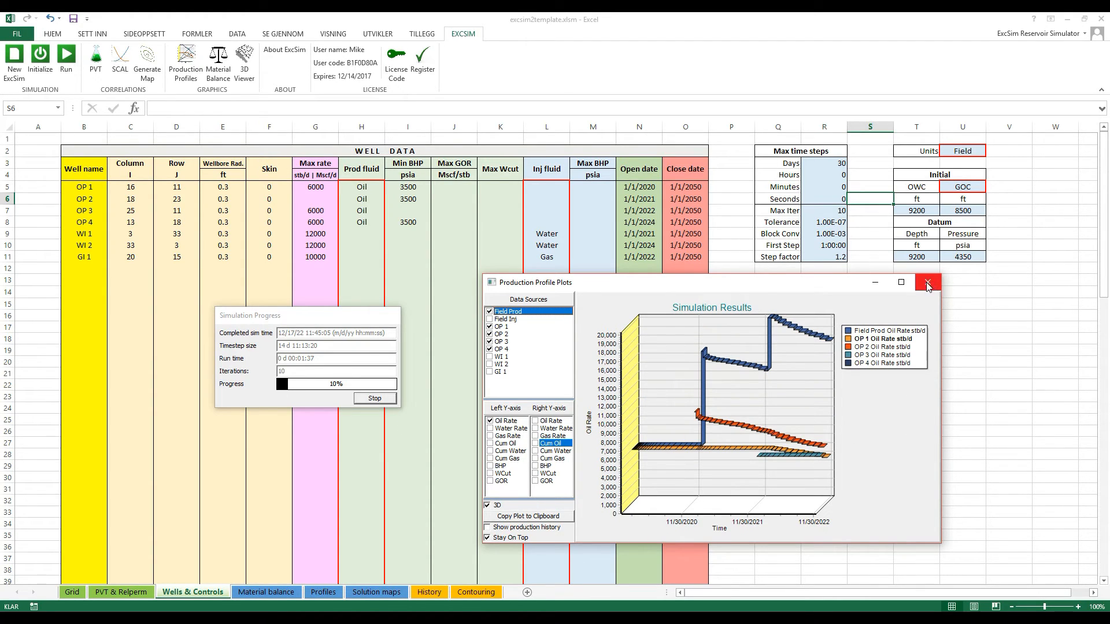
Step: Examine the saturations of the running model in the 3D viewer from a rotated angle, and close the viewer
left_click(244, 62)
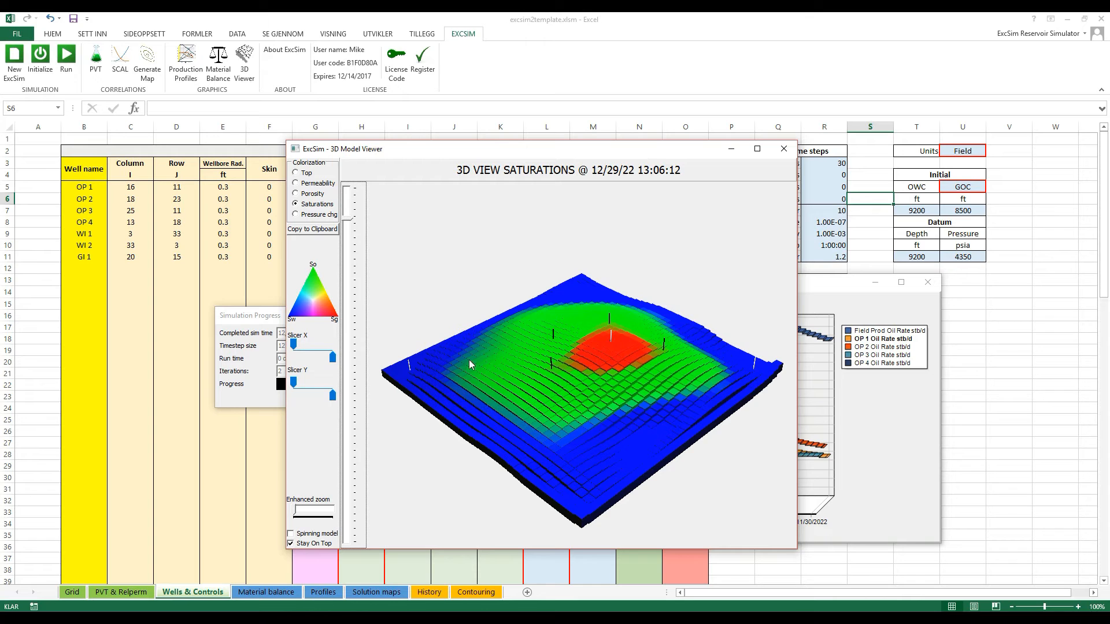
left_click_drag(495, 356, 526, 408)
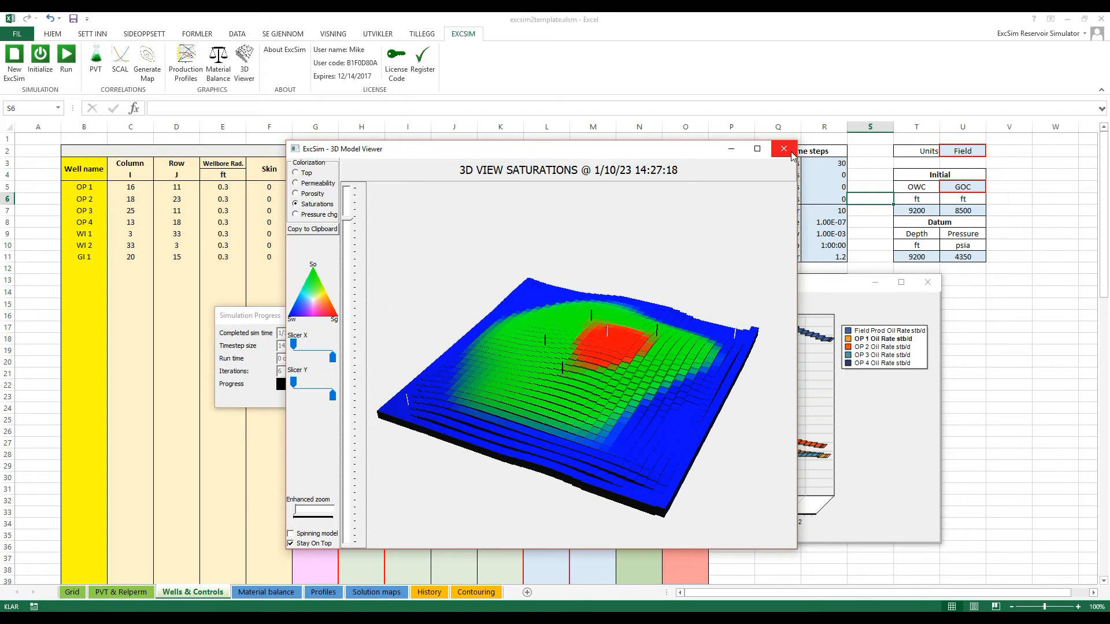
left_click(784, 148)
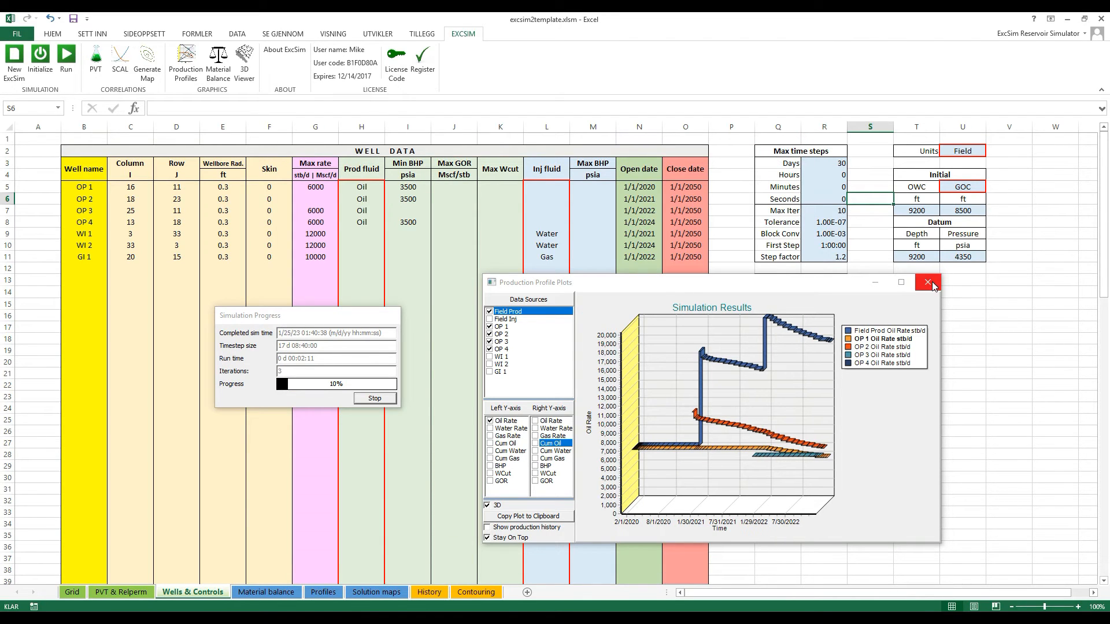
Step: Close the production profile plots and stop the running simulation
left_click(928, 282)
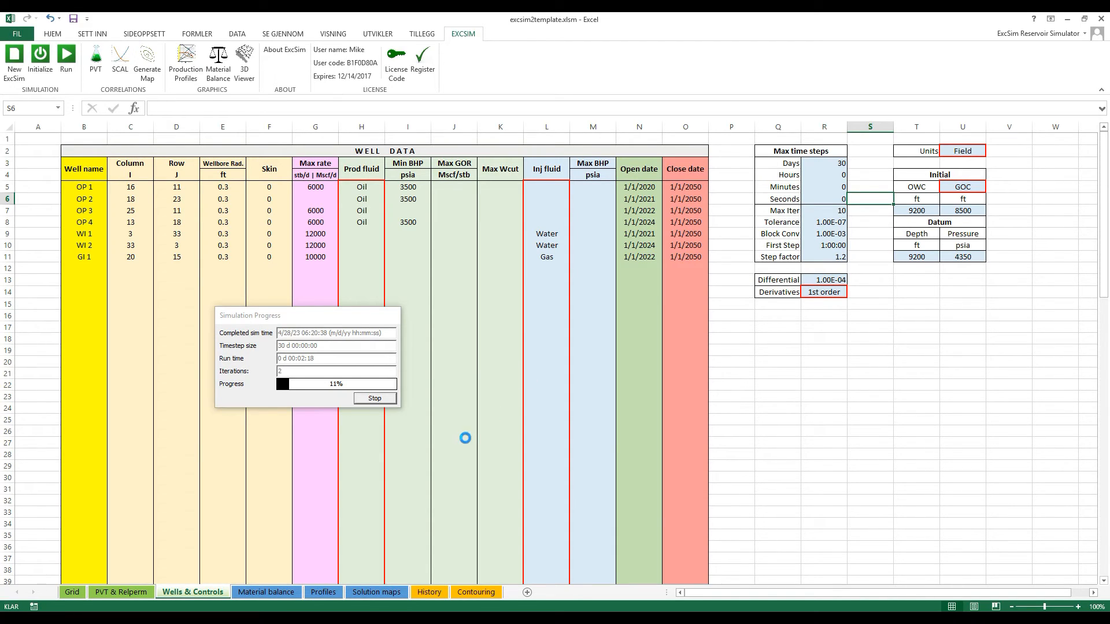
left_click(374, 399)
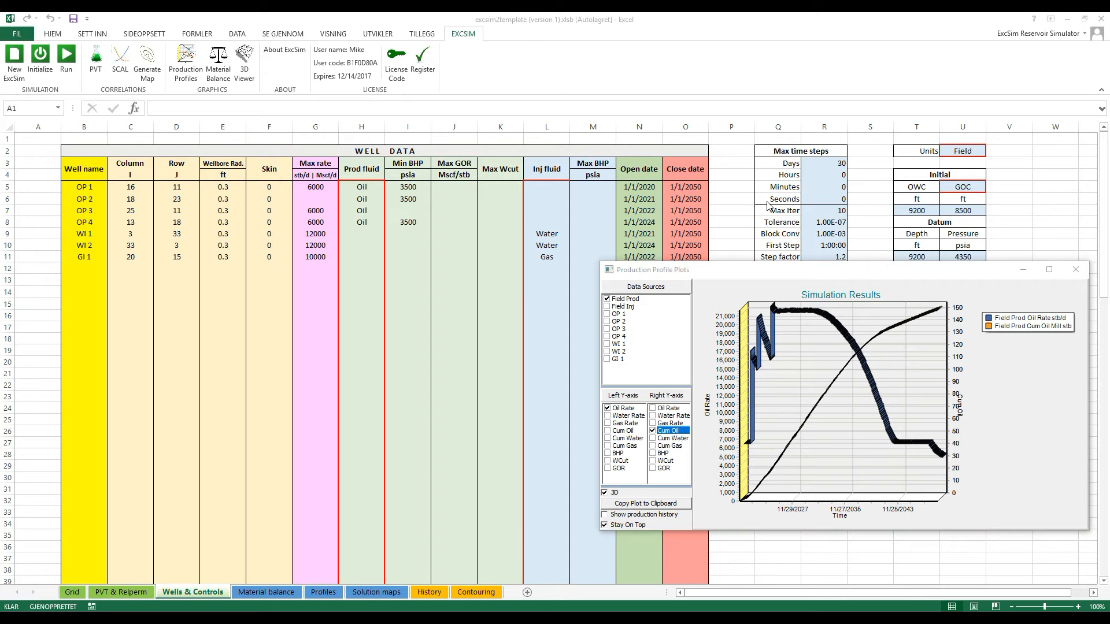
Step: Maximize the production profile plots and compare the field oil rate and Cum Oil curves in 2D and 3D
left_click_drag(913, 271, 657, 223)
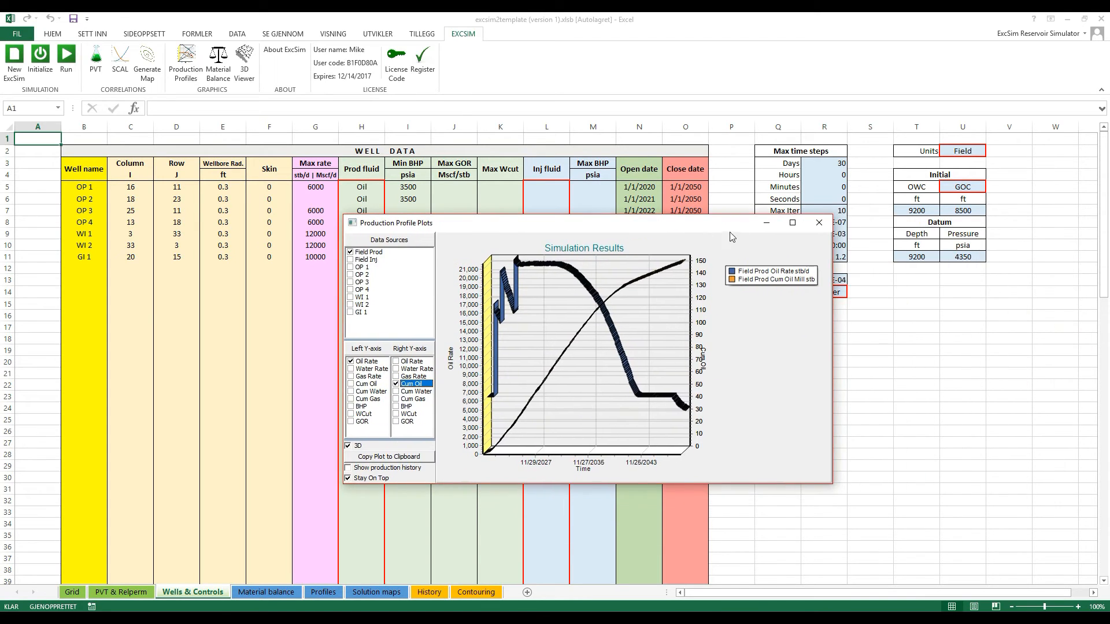
left_click(792, 222)
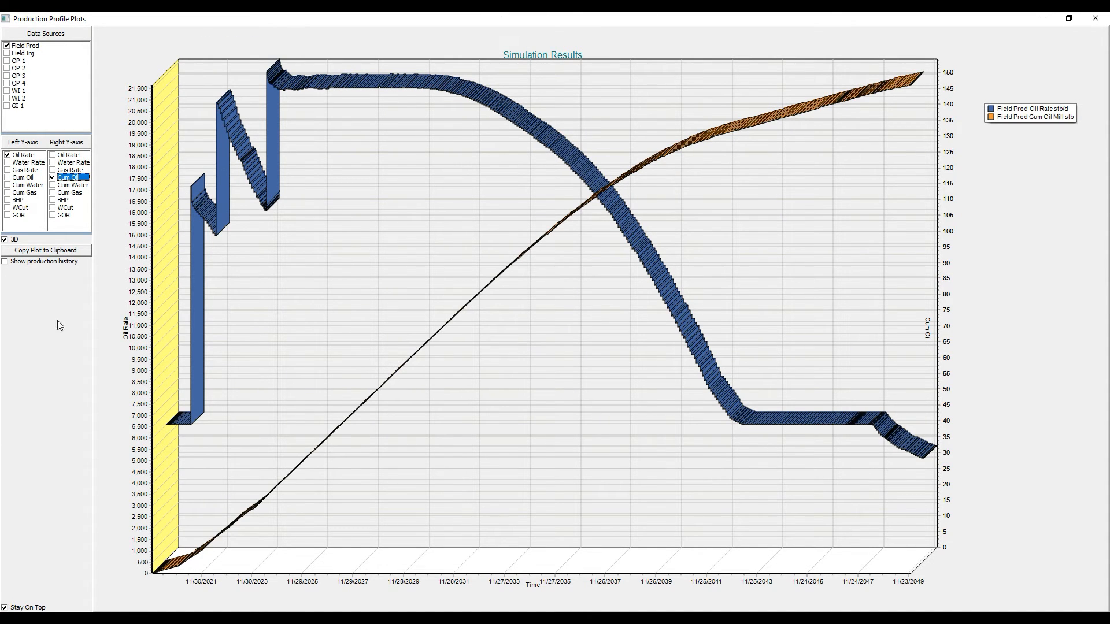
left_click(5, 239)
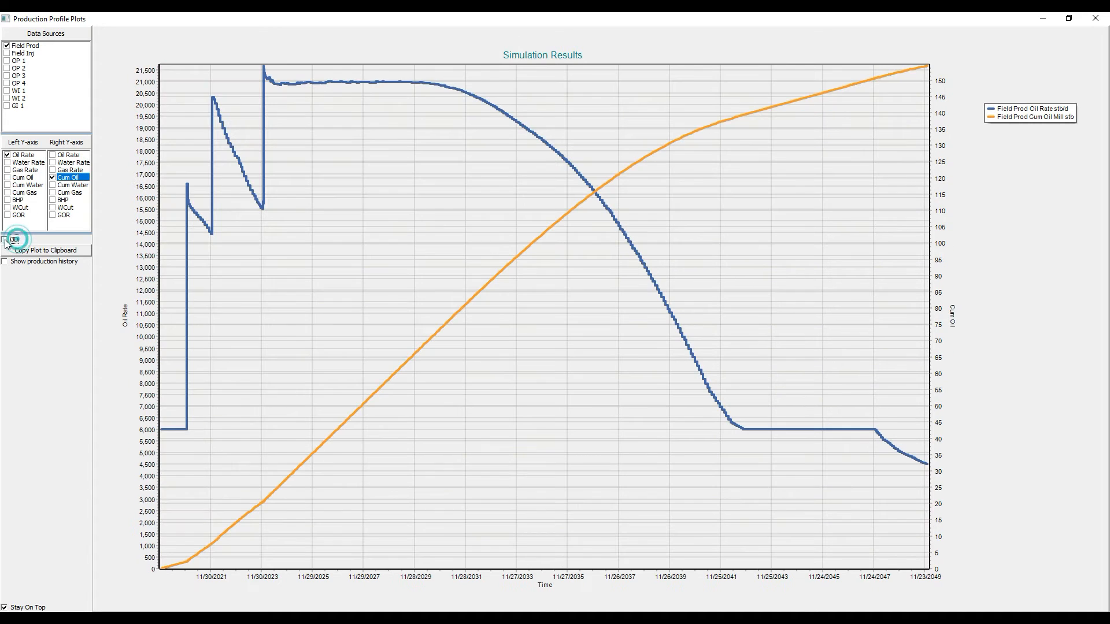
left_click(5, 240)
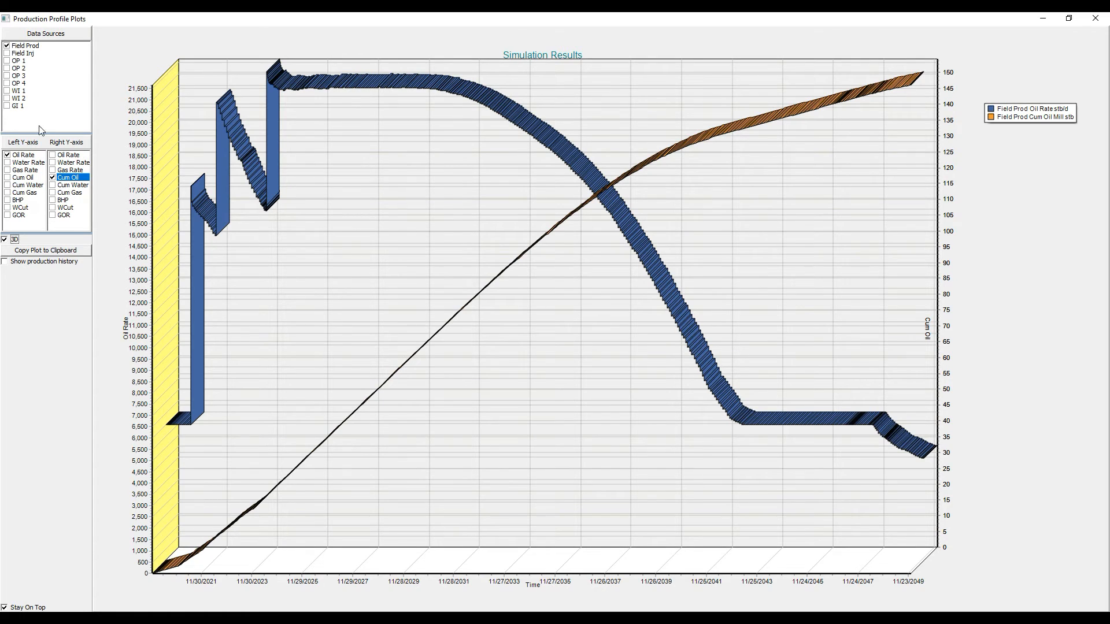
Step: Plot the Field Prod oil rate with WCut on the right axis instead of Cum Oil
left_click(7, 47)
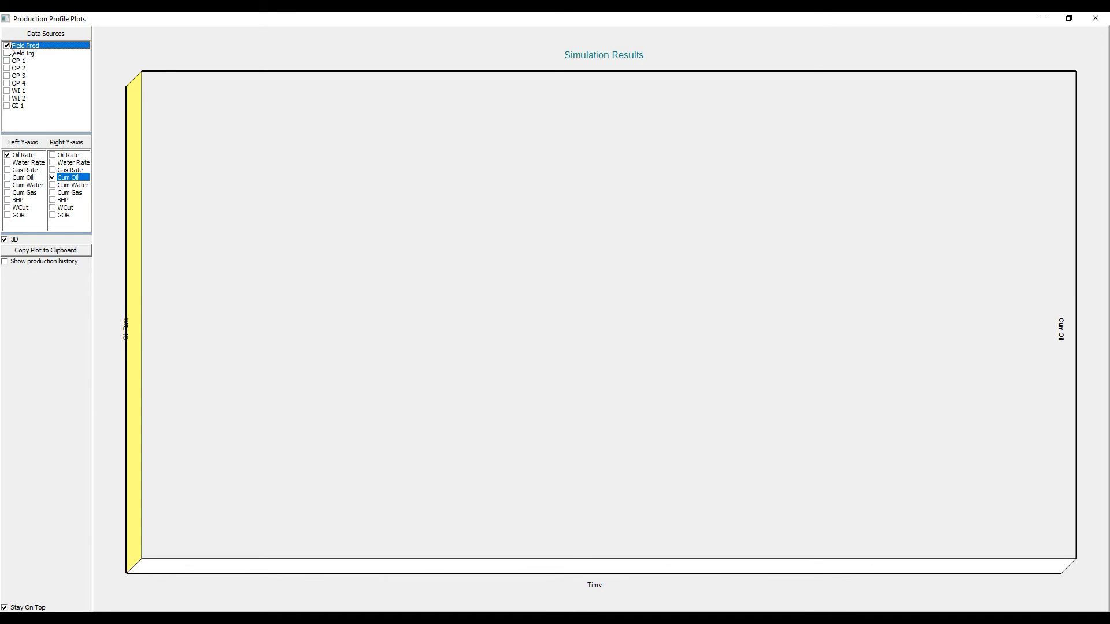
left_click(7, 155)
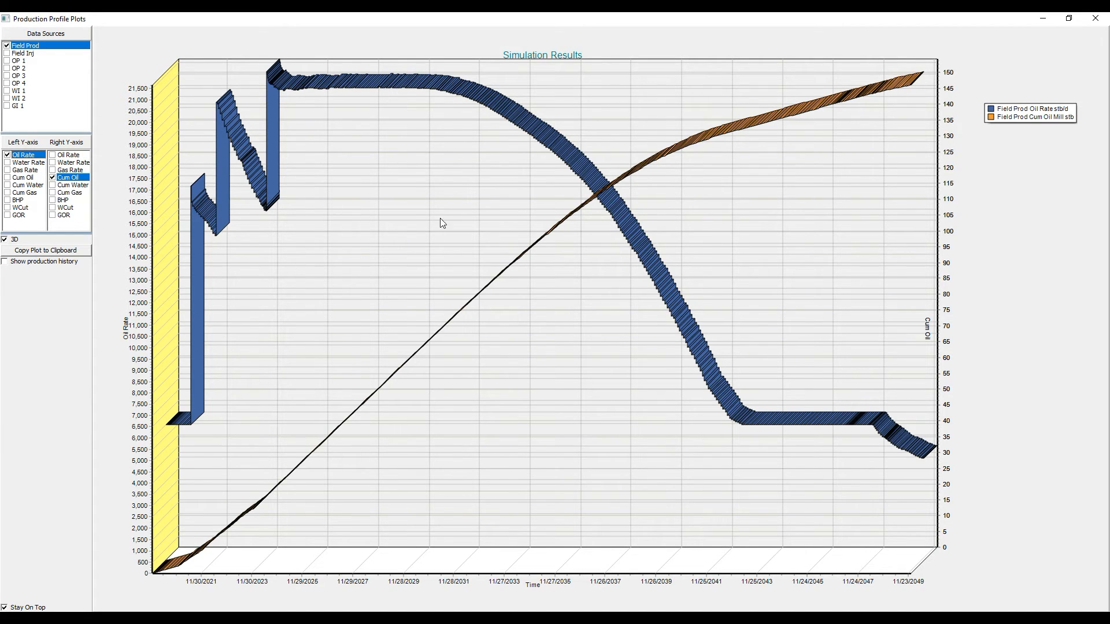
left_click(52, 178)
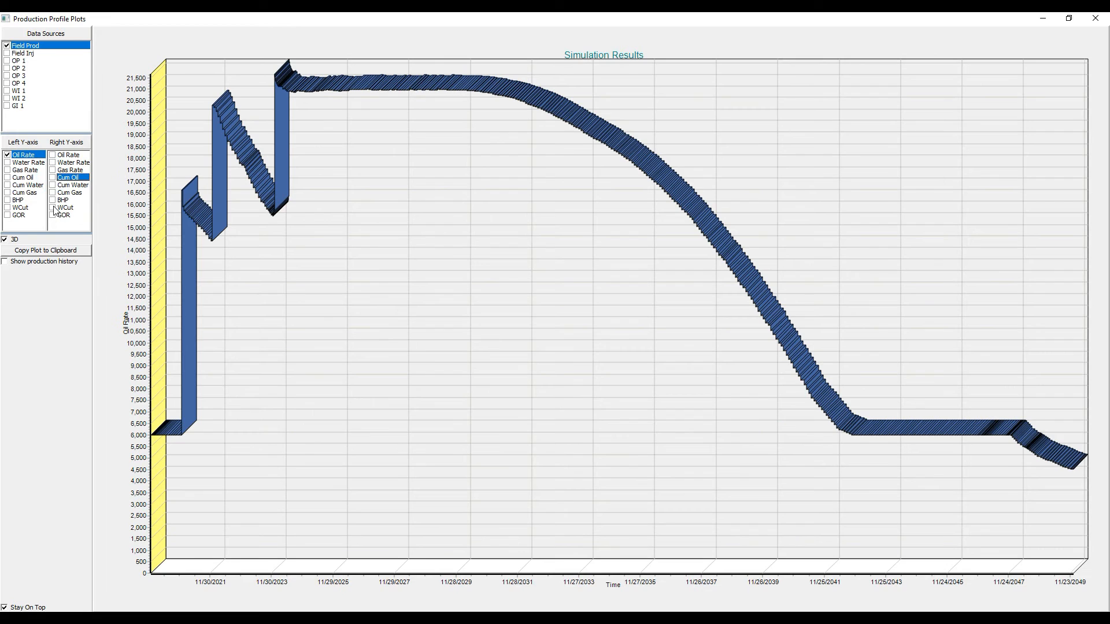
left_click(53, 208)
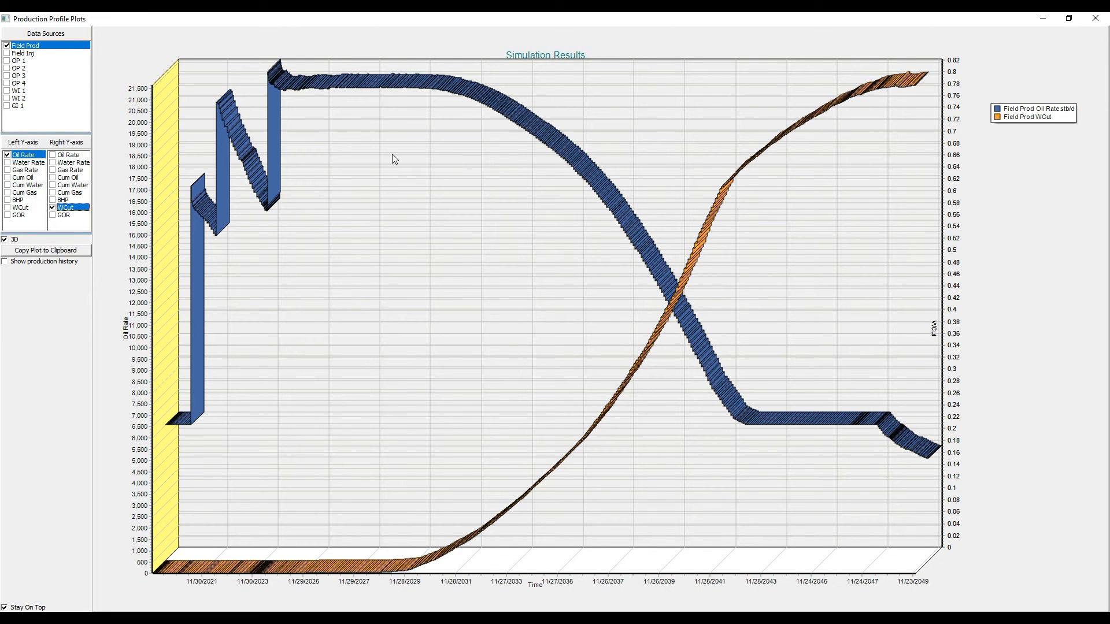
Step: Show the oil rate and WCut curves for OP 1, OP 2, OP 3 and OP 4, and hide Field Prod
left_click(7, 60)
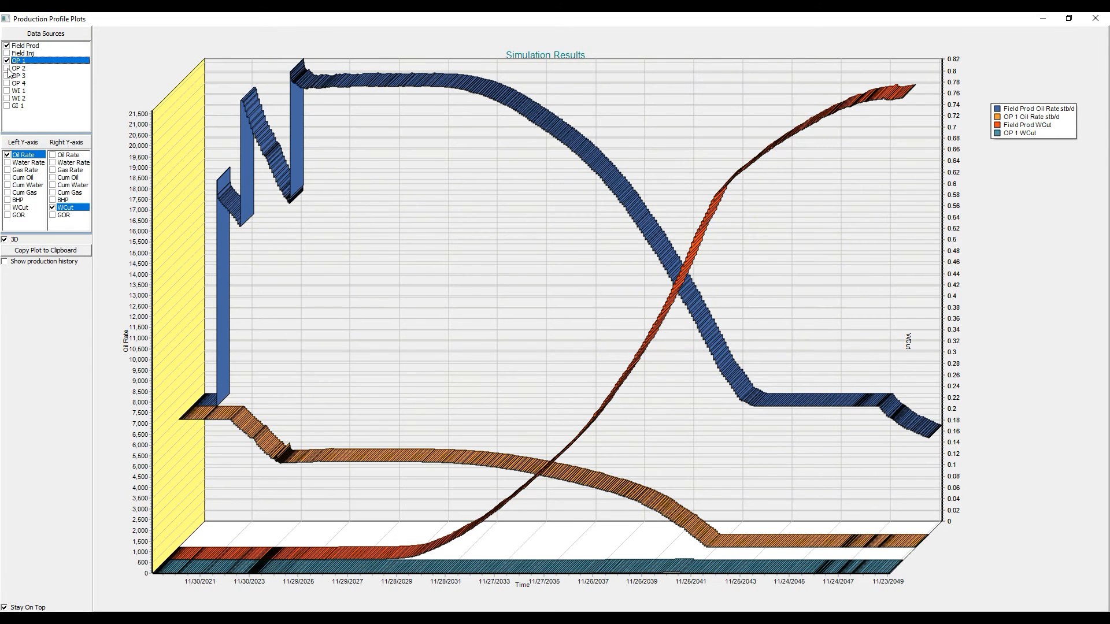
left_click(7, 68)
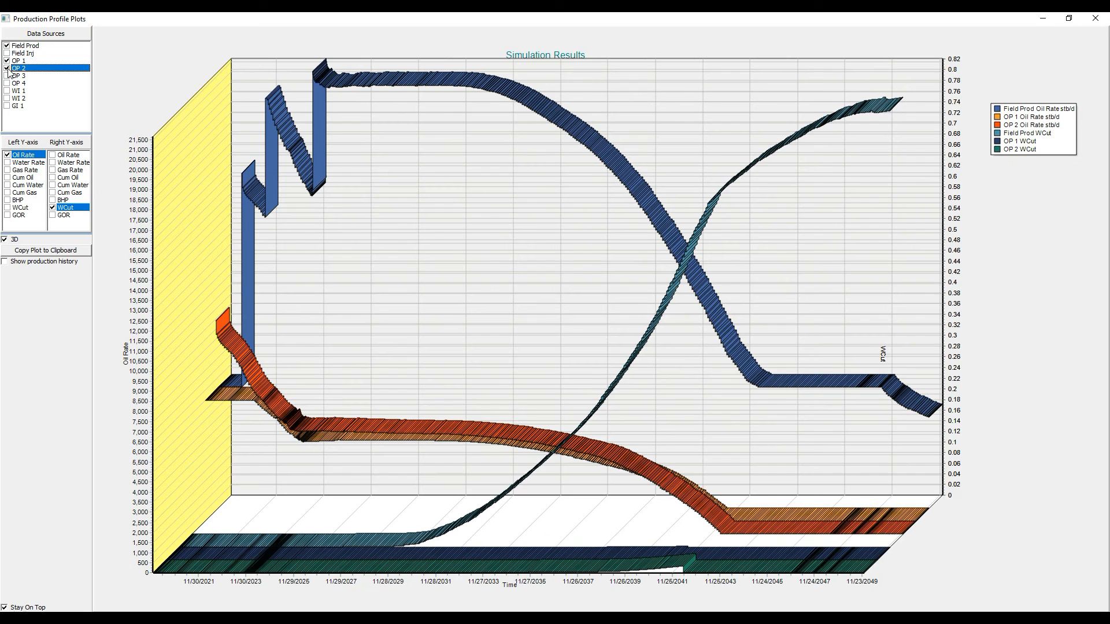
left_click(8, 76)
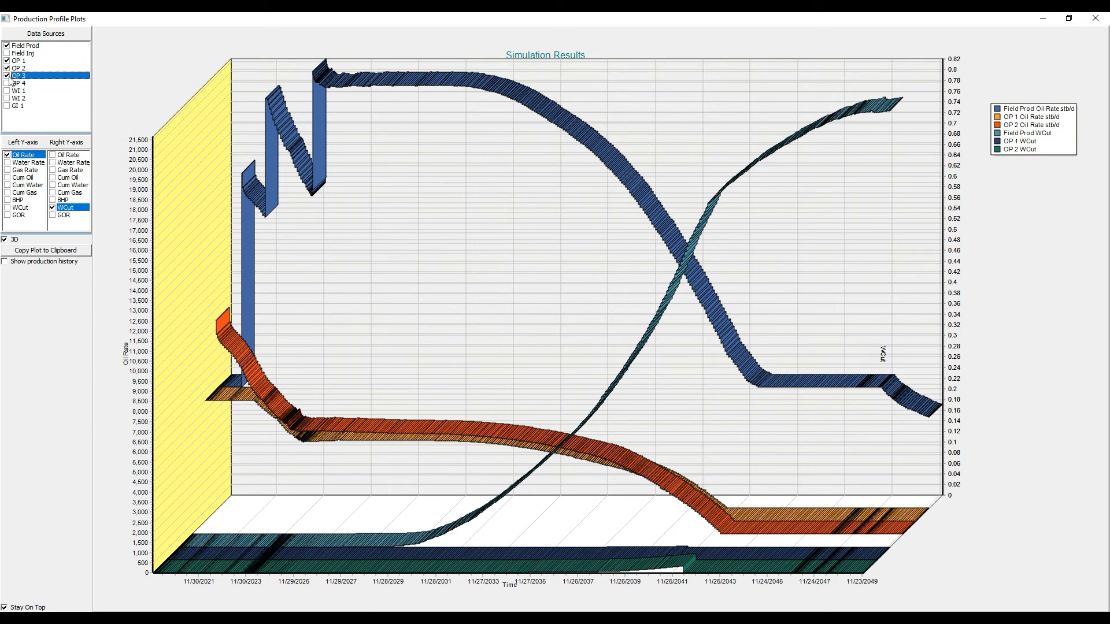
left_click(7, 84)
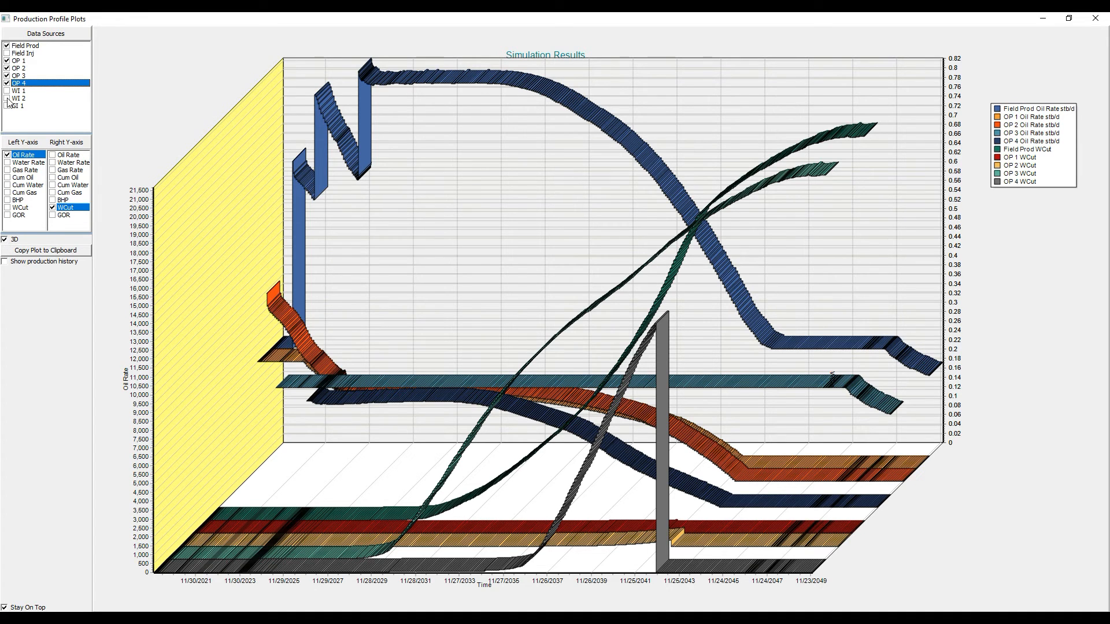
left_click(7, 46)
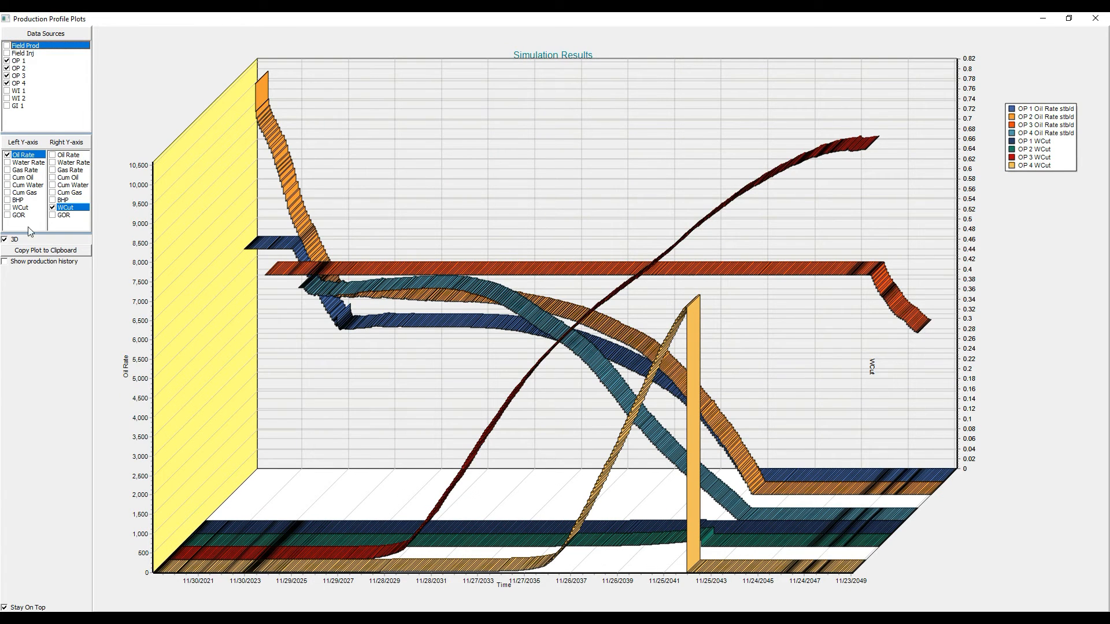
Step: Switch the well plot to 2D, remove WCut, and add Water Rate on the left axis and Gas Rate on the right
left_click(5, 239)
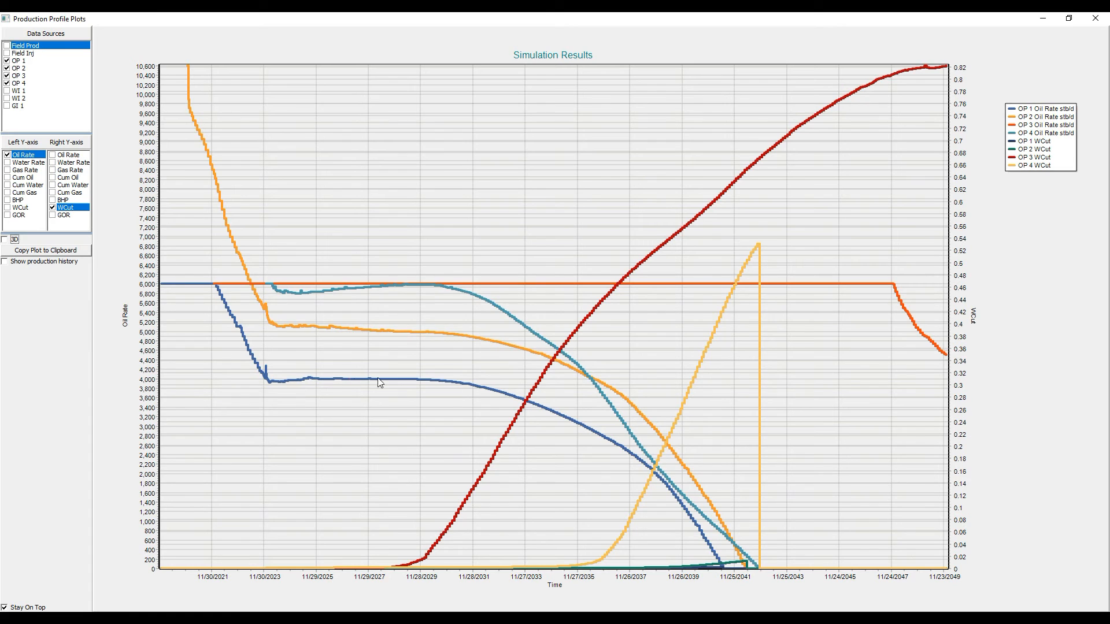
left_click(53, 207)
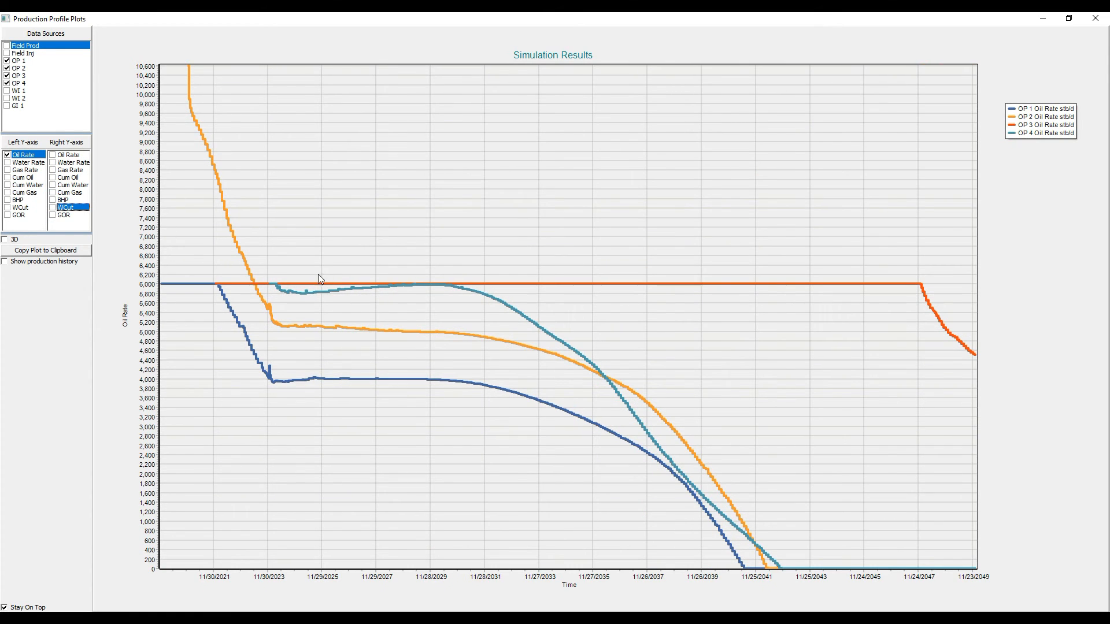
left_click(8, 164)
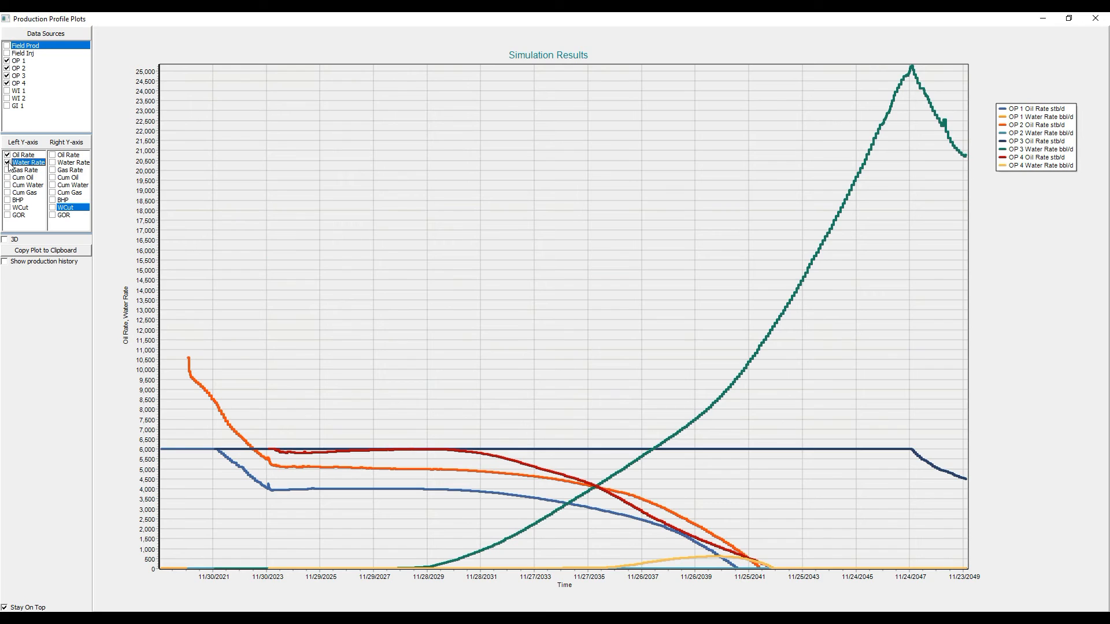
left_click(54, 171)
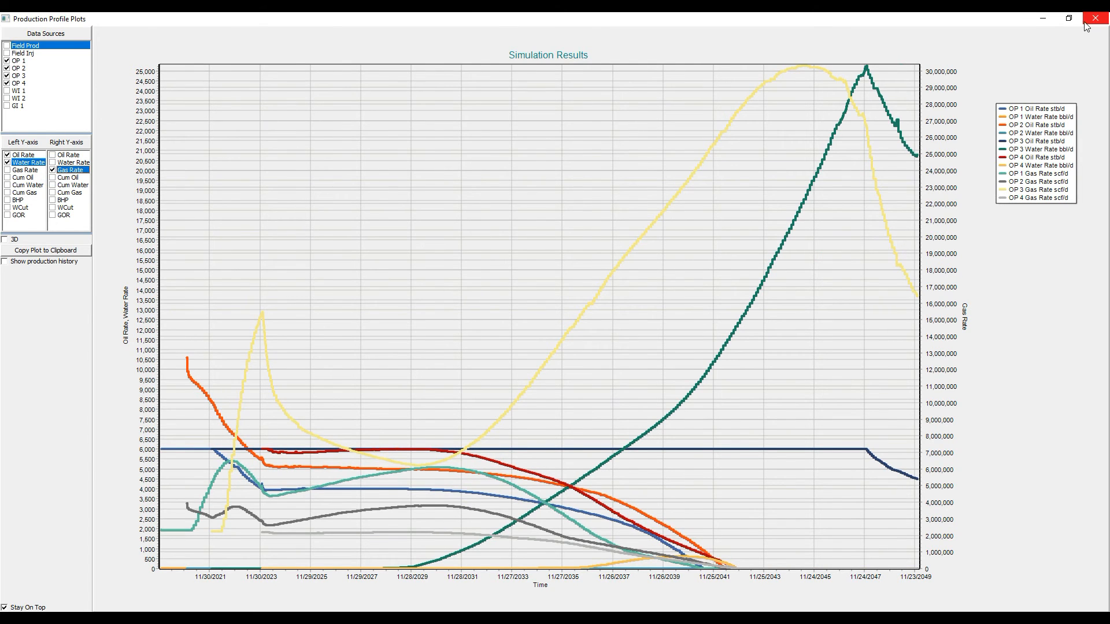
Step: Close the production profile plots and open the 3D model viewer to see the simulated saturations
left_click(1069, 18)
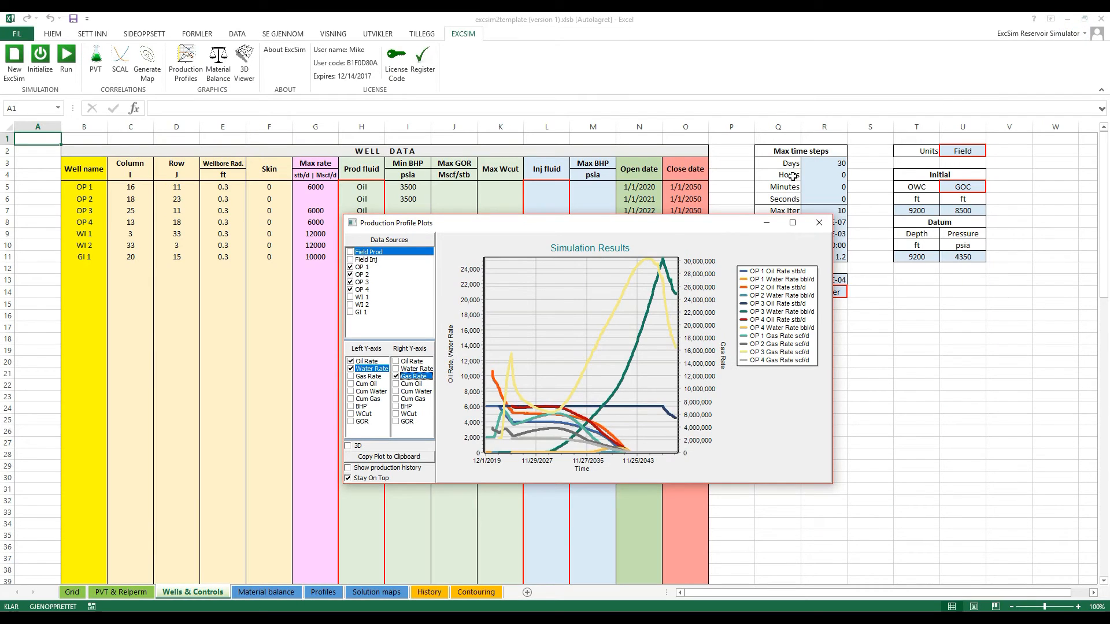
left_click(819, 222)
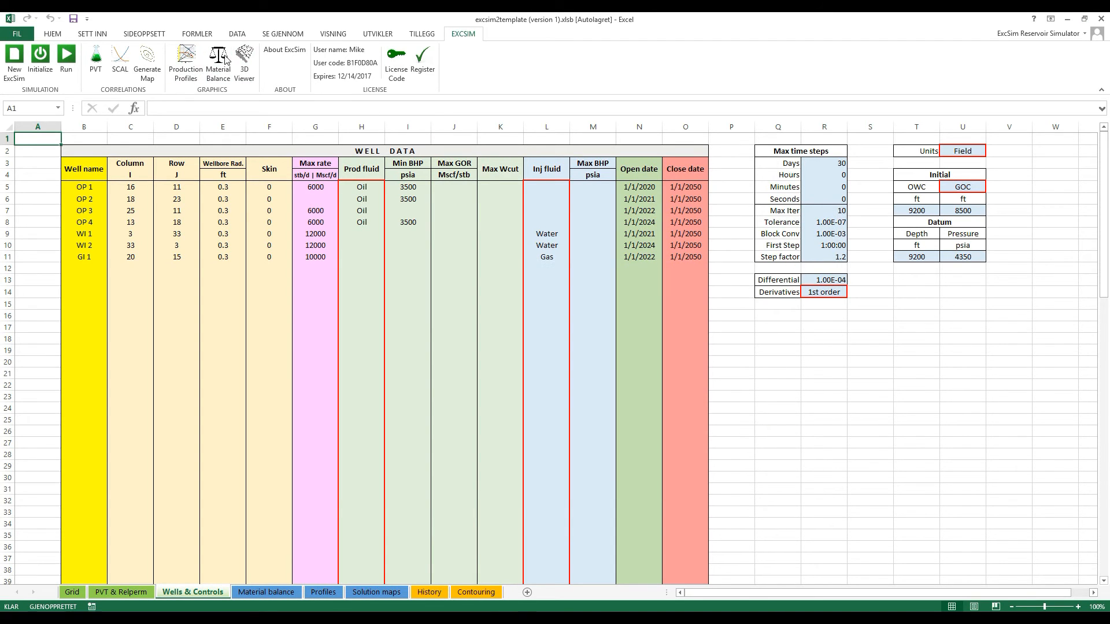
left_click(246, 55)
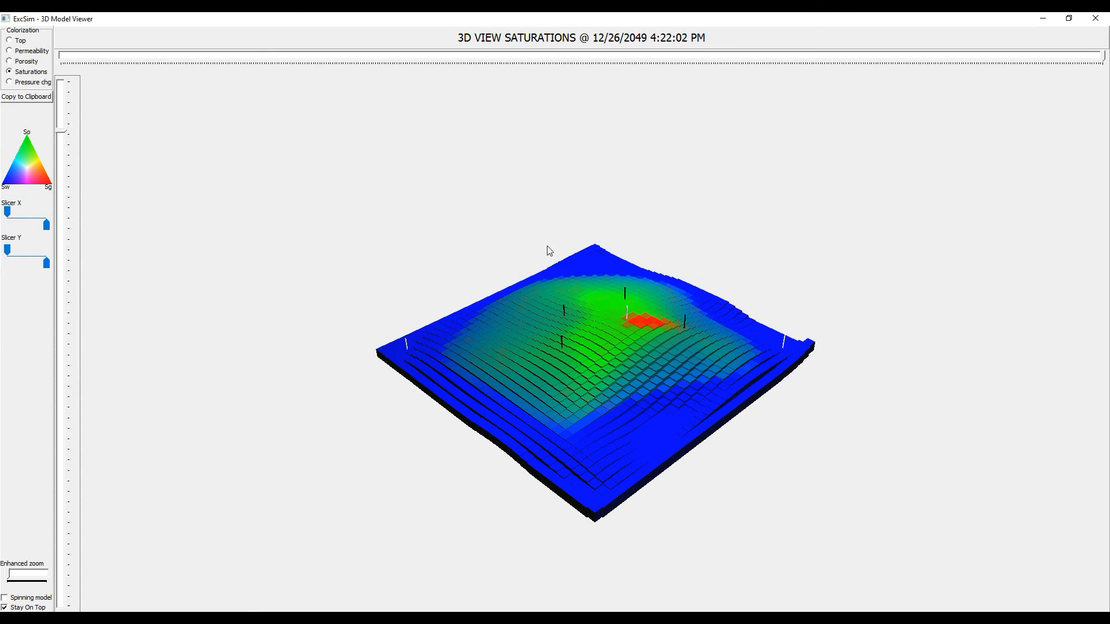
Step: Enlarge the 3D saturation model, step it through time from 1/1/2020 to 12/26/2049, and close the viewer
left_click_drag(62, 132, 64, 164)
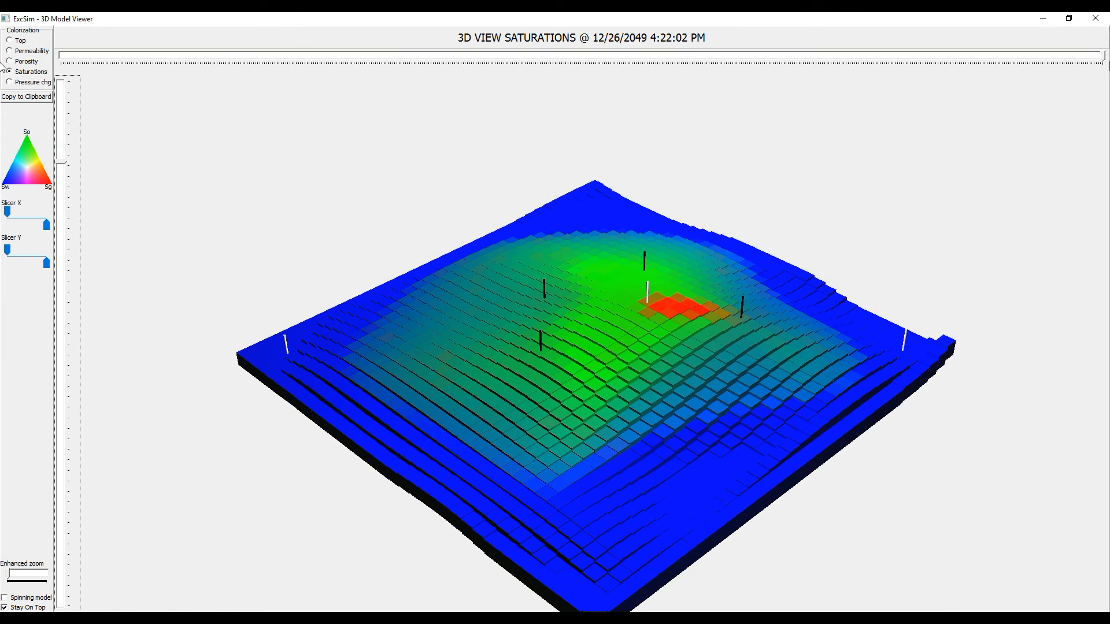
left_click(1105, 59)
left_click_drag(1105, 59, 62, 77)
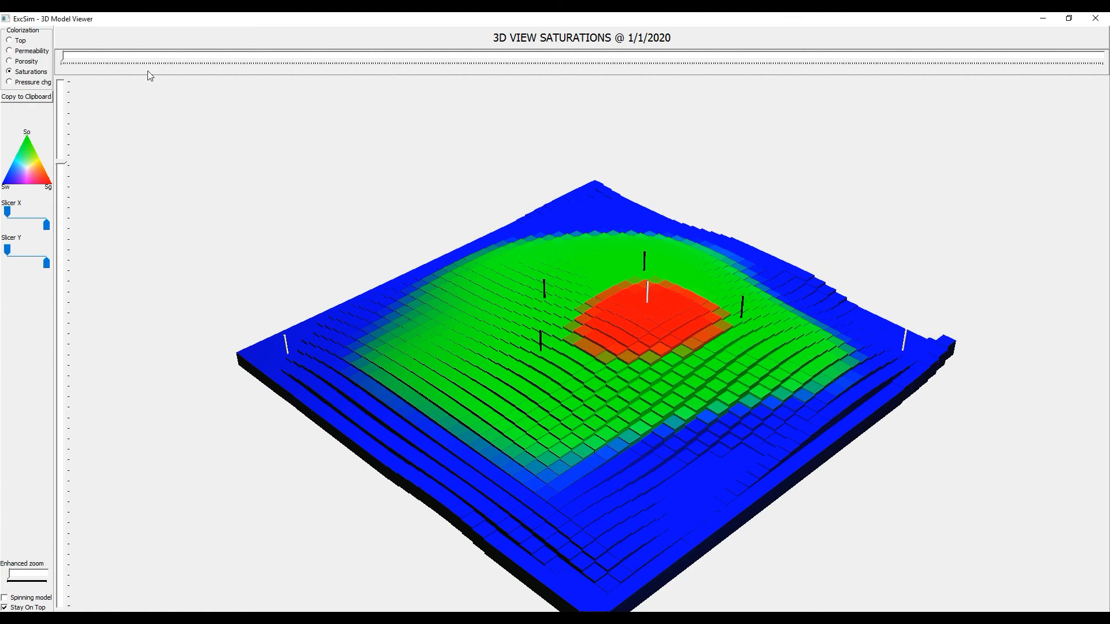
left_click_drag(63, 58, 578, 94)
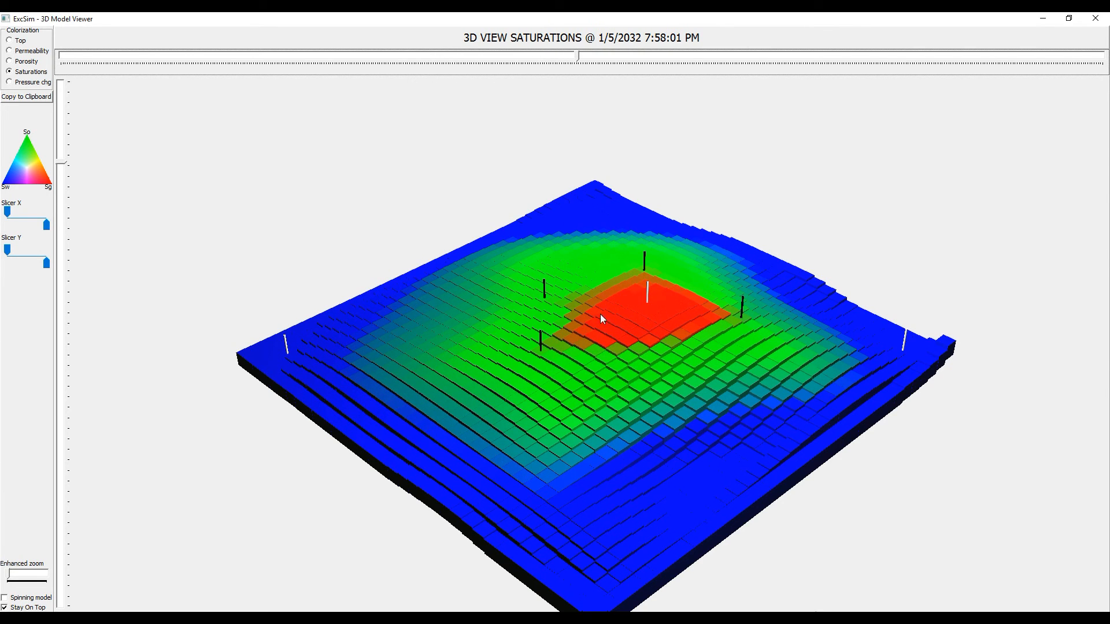
left_click_drag(579, 59, 863, 94)
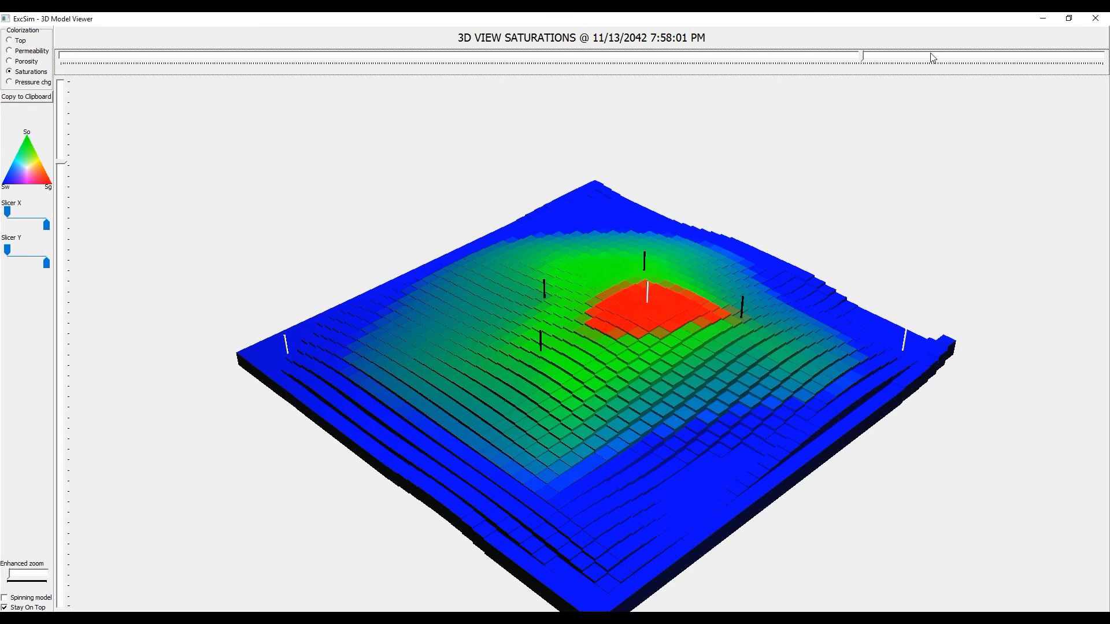
left_click_drag(863, 62, 1105, 81)
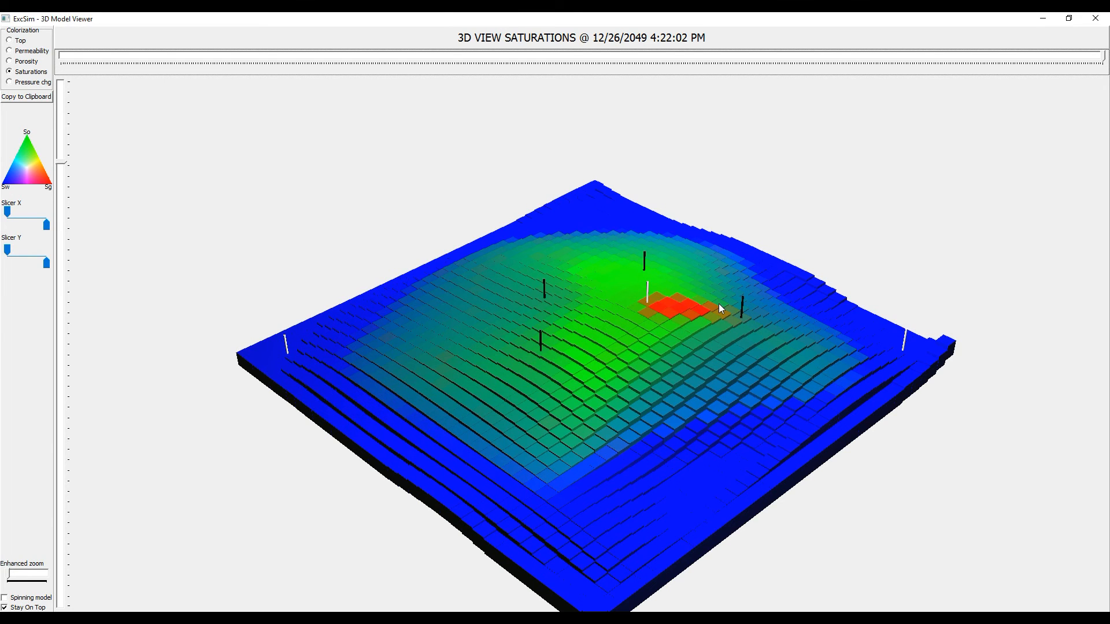
left_click(1077, 23)
left_click(590, 143)
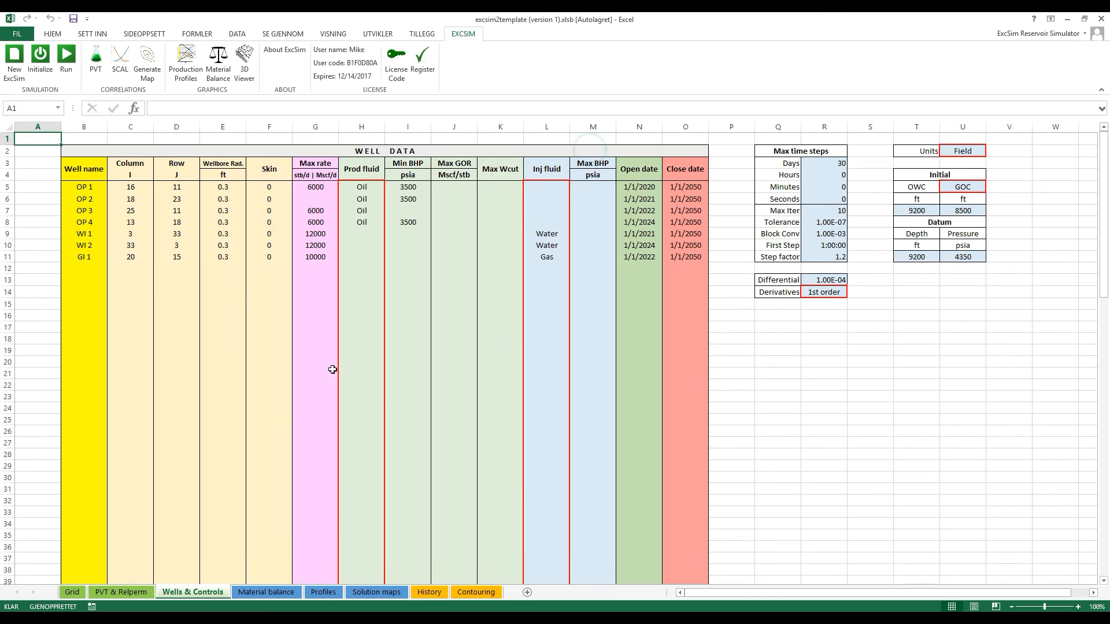
Step: View the cumulative Reservoir Offtake and Drive Mechanisms plots in a maximized Material Balance window, and close it
left_click(229, 75)
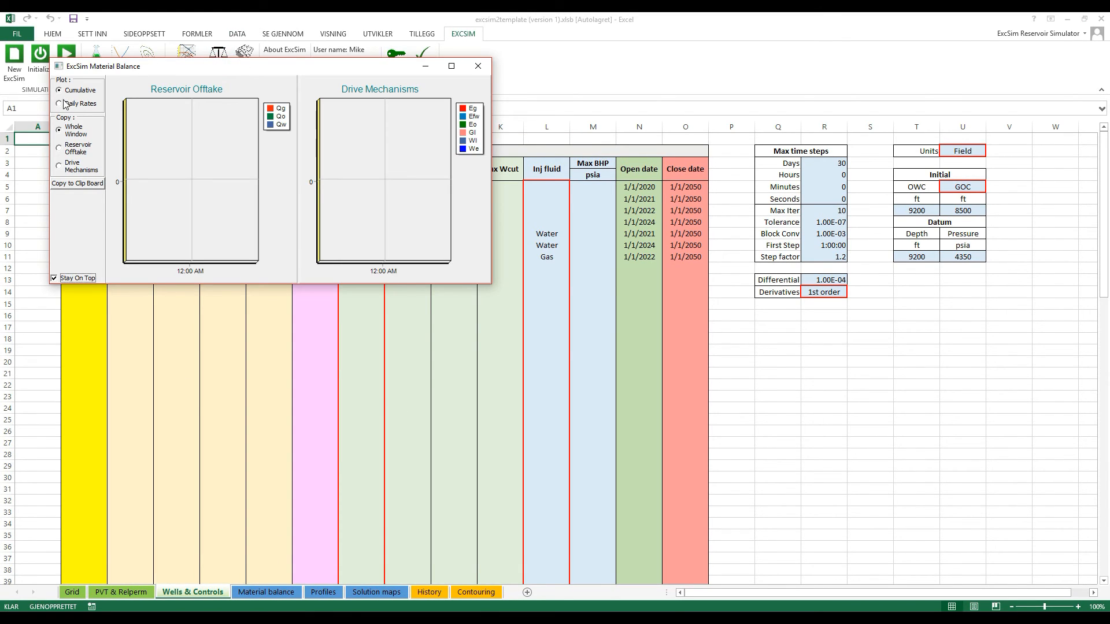
left_click(64, 103)
left_click(61, 90)
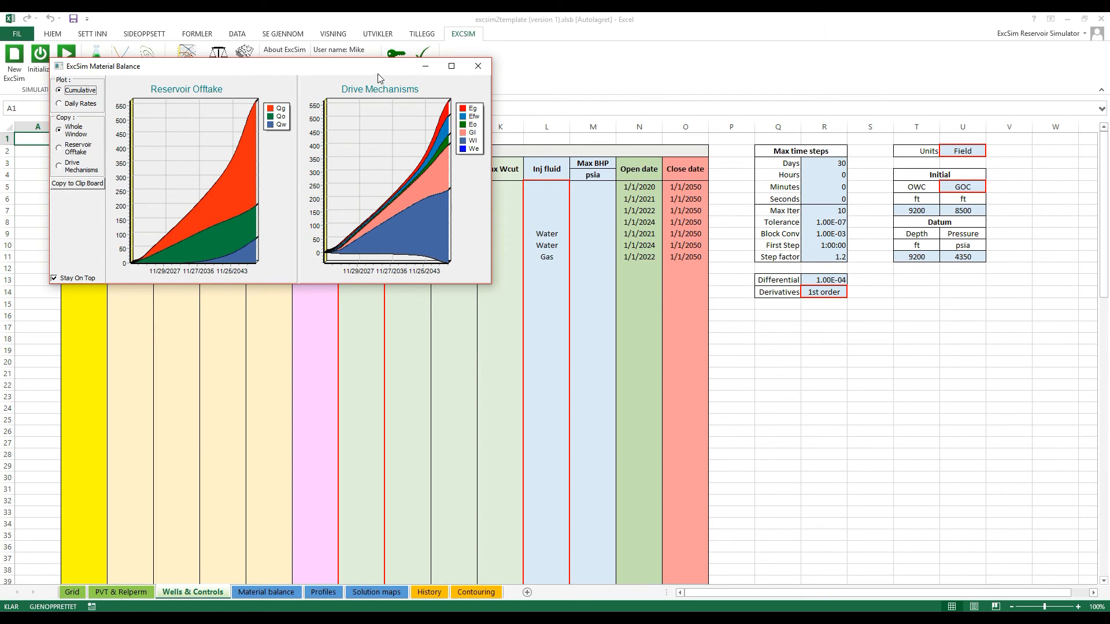
left_click(451, 66)
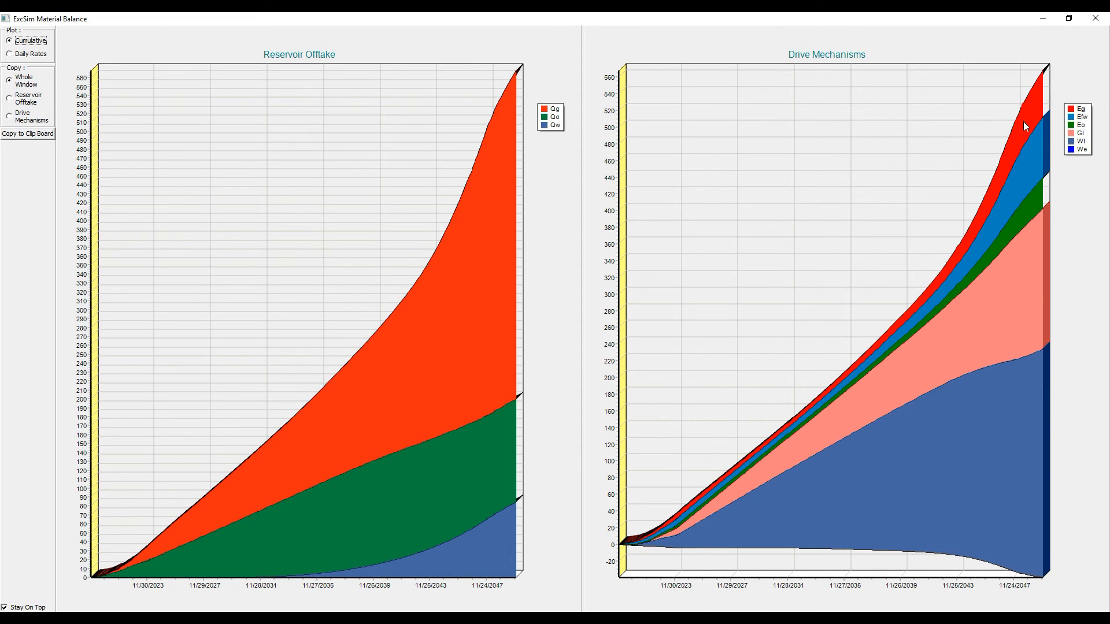
left_click(1095, 18)
Step: Open the Profiles sheet and examine the Time From and Time To values of the first time steps
left_click(323, 592)
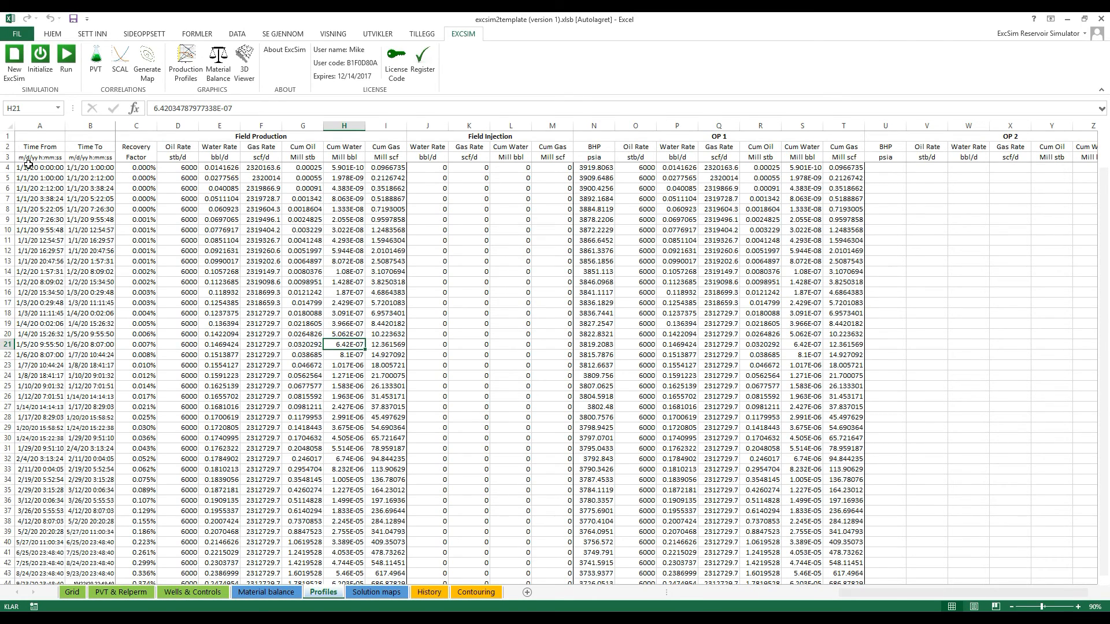
left_click_drag(28, 166, 73, 166)
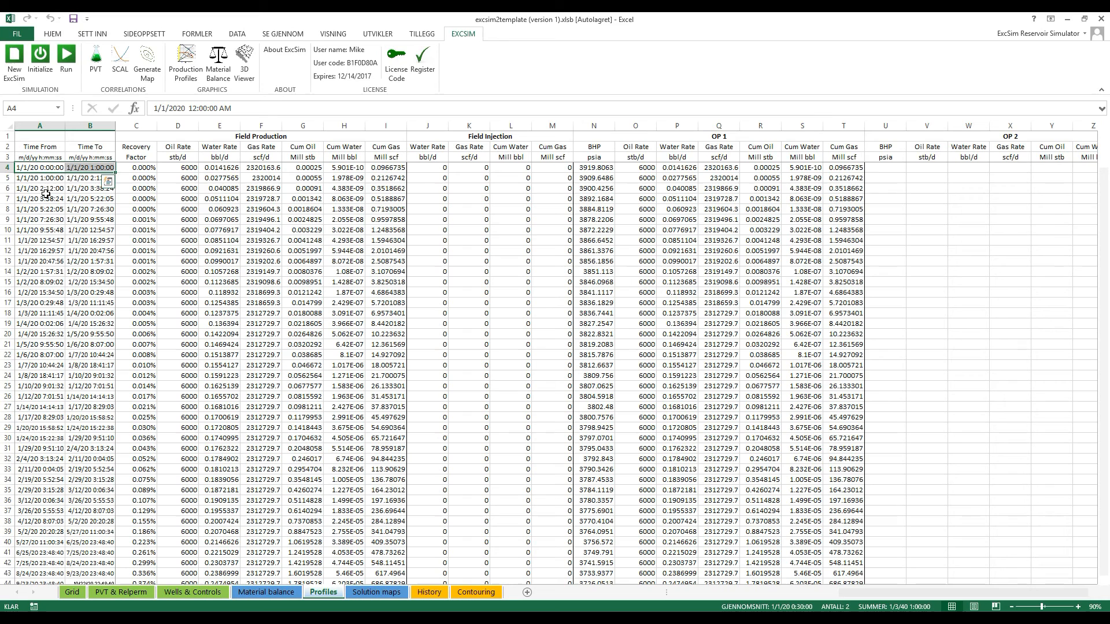
left_click(29, 188)
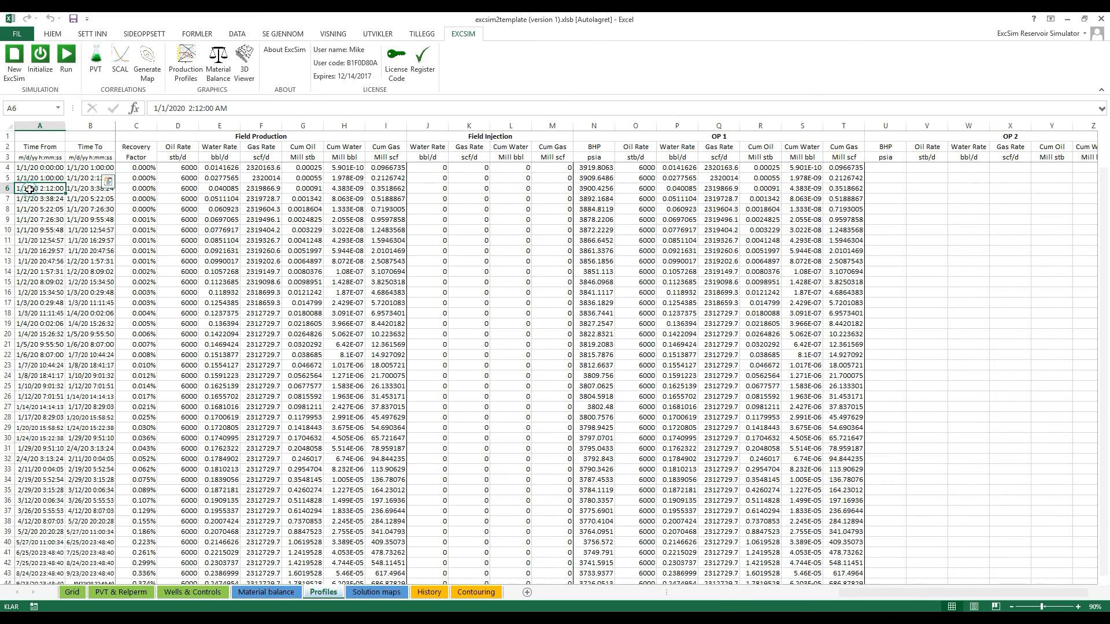
left_click(92, 189)
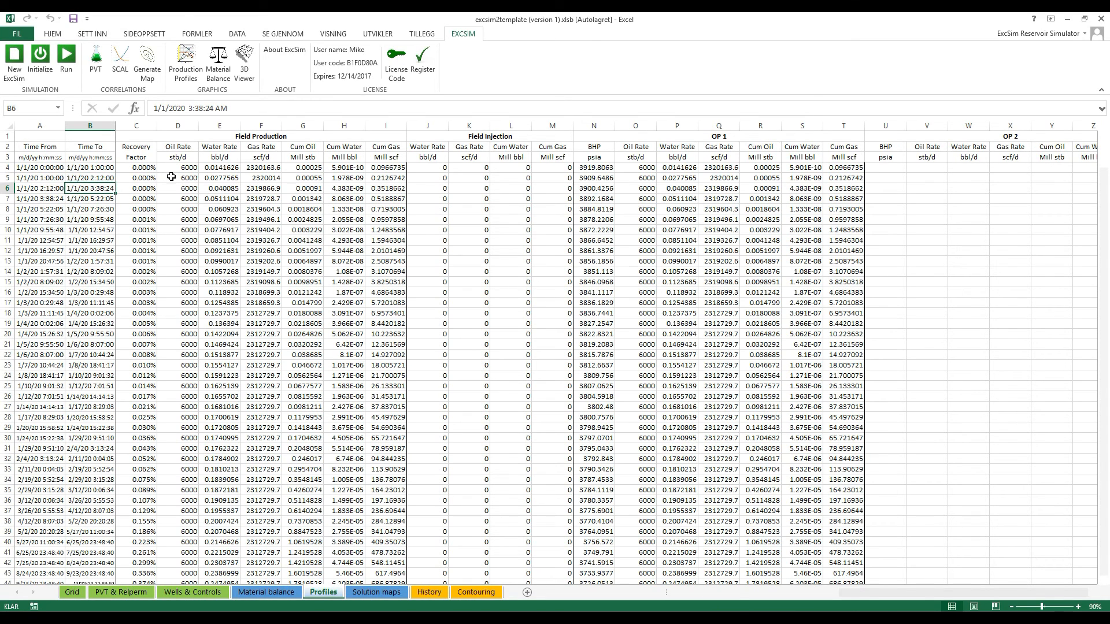
Step: Examine the Field Production columns, including Cum Oil, Cum Water and Cum Gas, and the Field Injection columns over time
left_click_drag(260, 136, 262, 382)
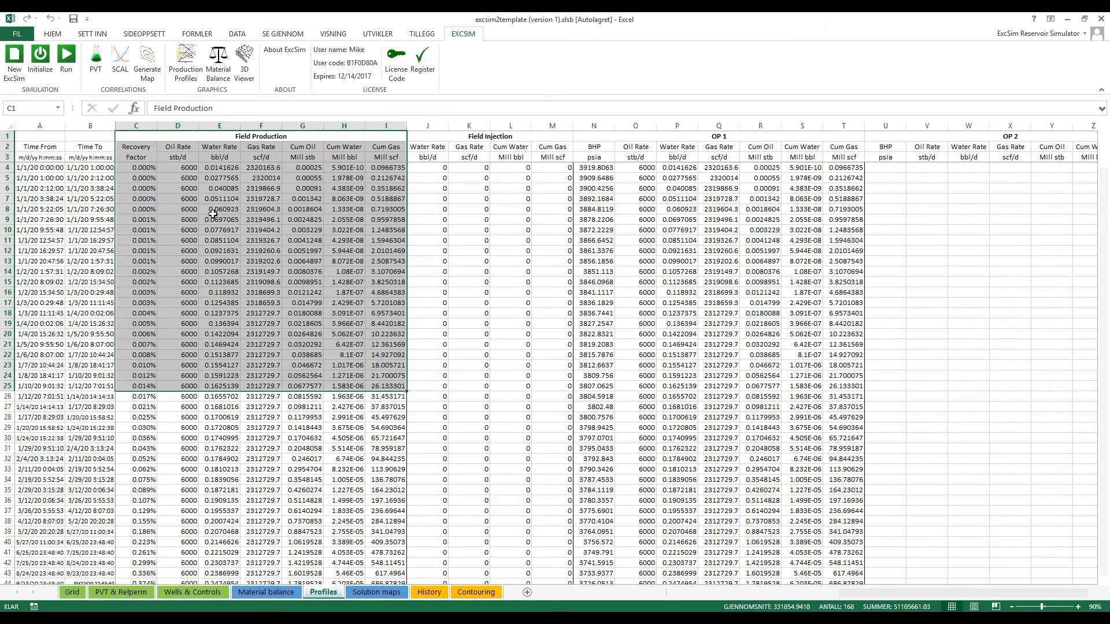
left_click_drag(308, 148, 297, 340)
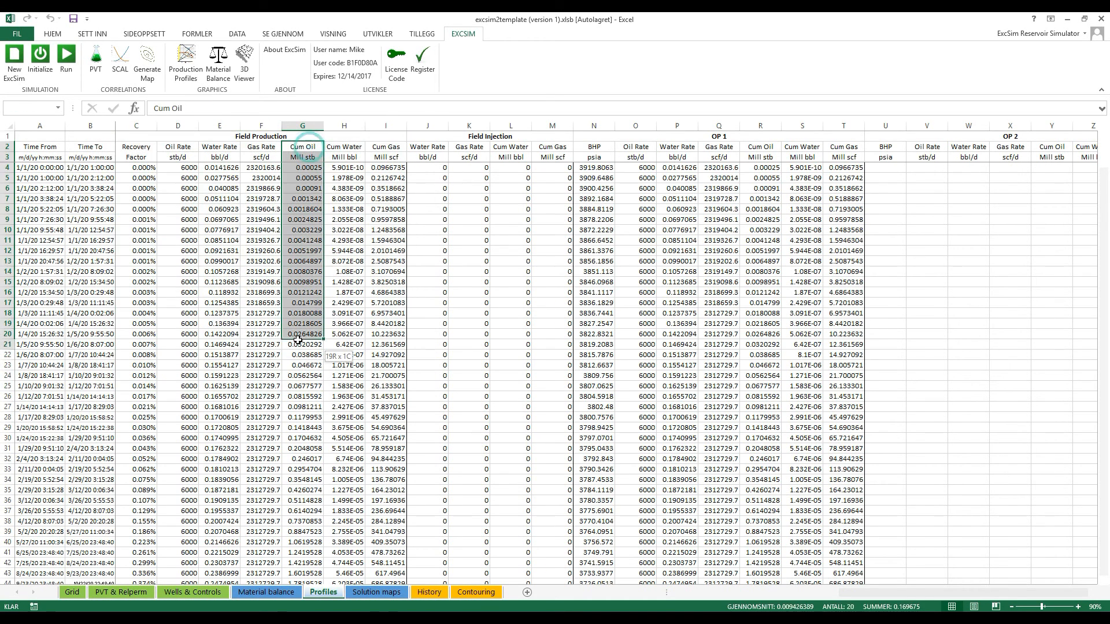
left_click_drag(344, 151, 345, 313)
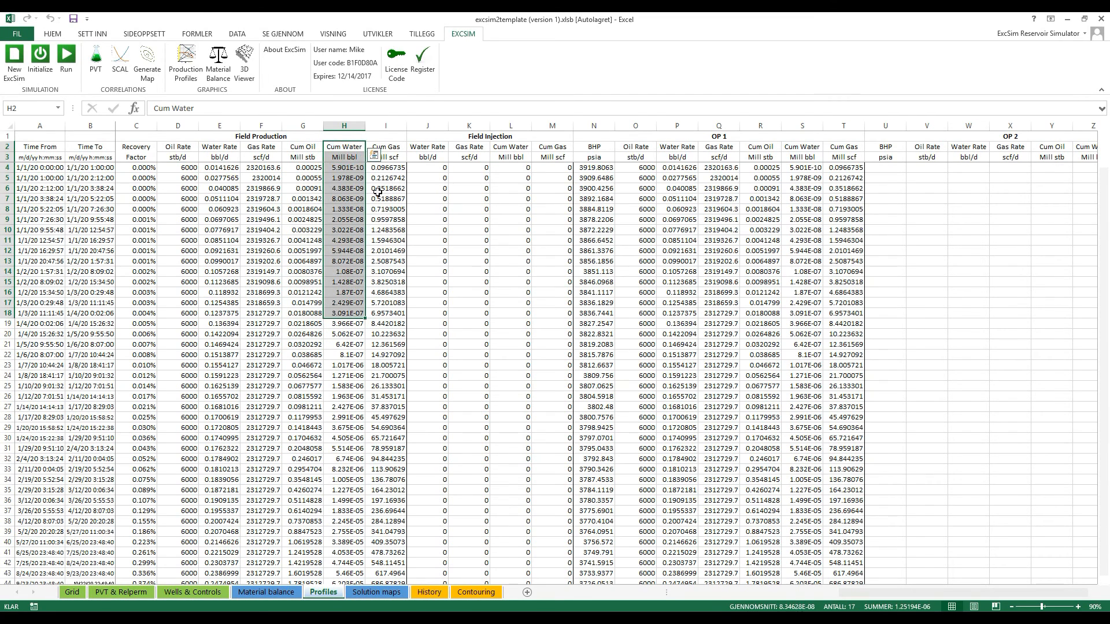
left_click_drag(387, 147, 386, 345)
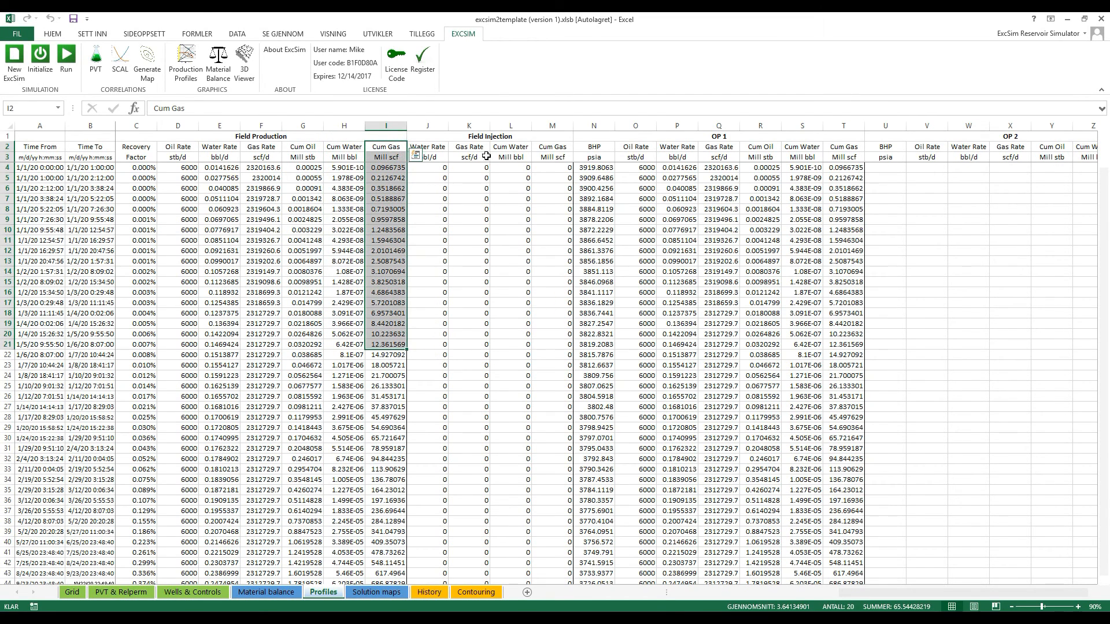
left_click_drag(490, 135, 484, 440)
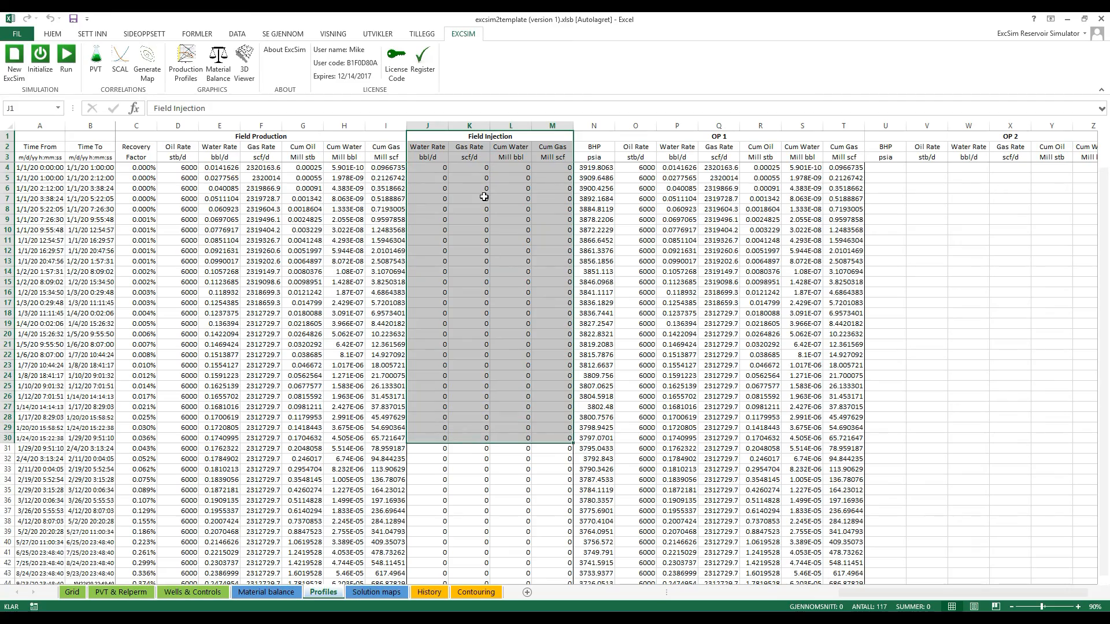
scroll(484, 198, "down", 12)
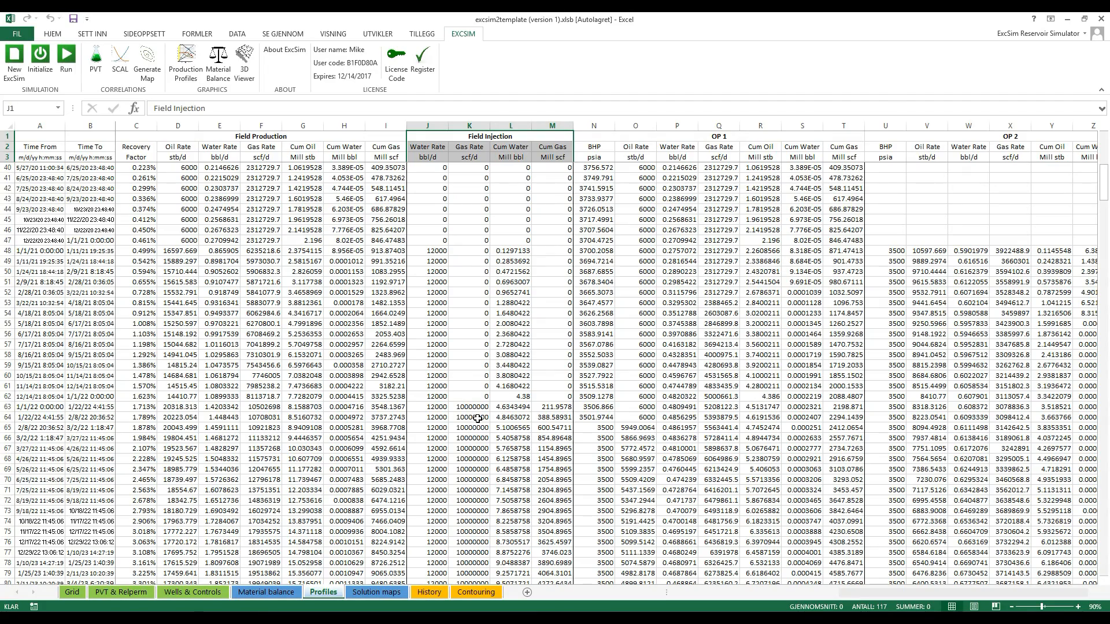
scroll(486, 372, "up", 12)
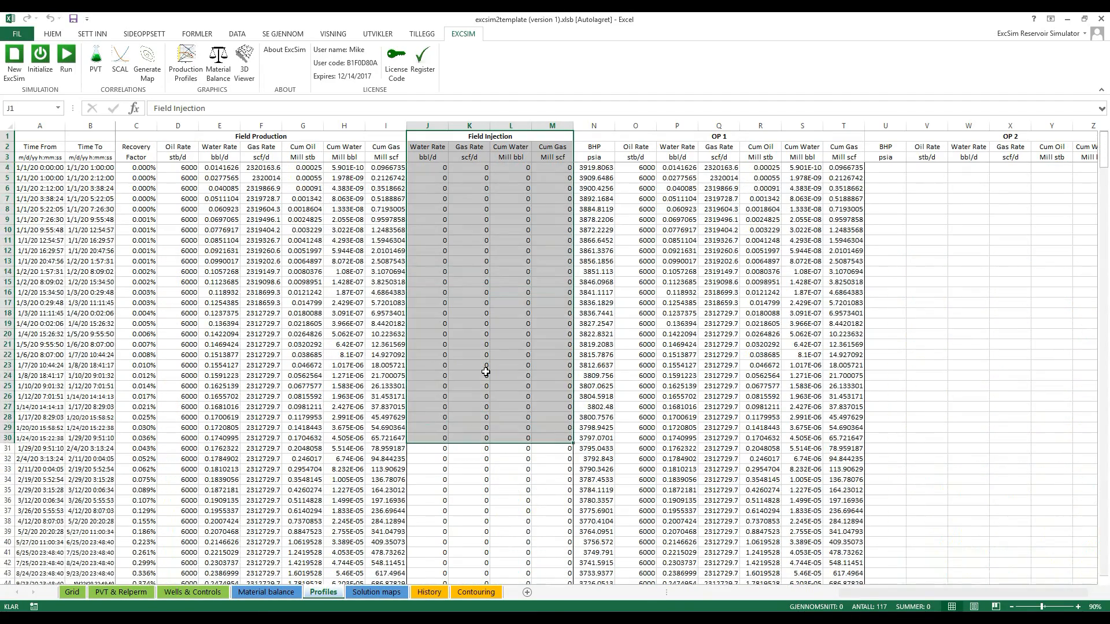
Step: Examine the individual well profiles from OP 1 to WI 1 across later time steps, and return to the start of the data
left_click_drag(731, 136, 702, 398)
left_click_drag(730, 594, 876, 594)
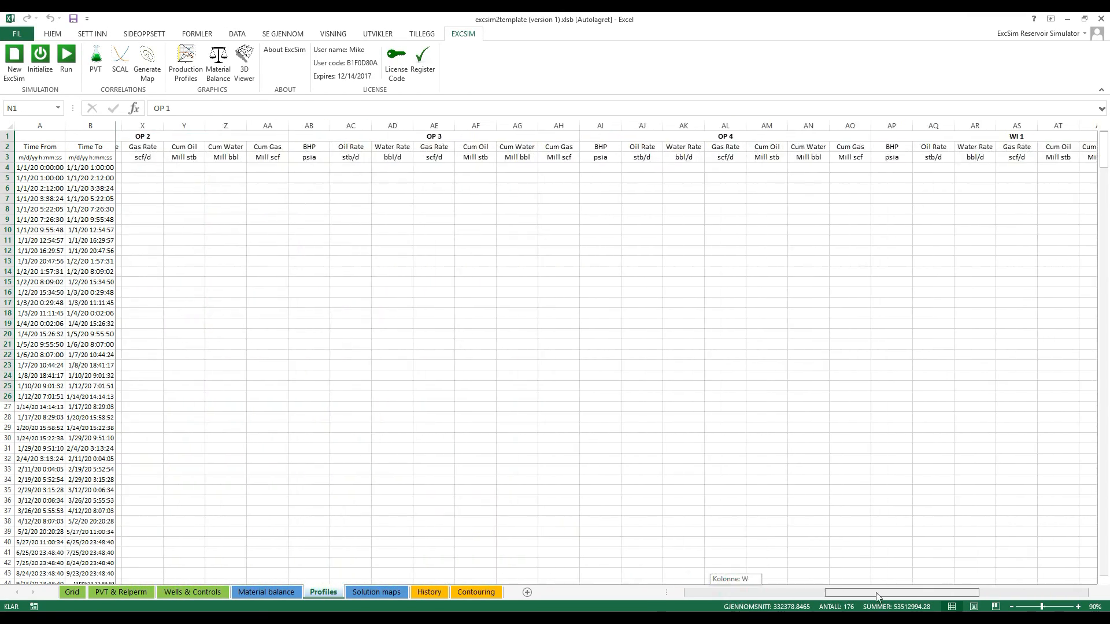
scroll(664, 446, "down", 20)
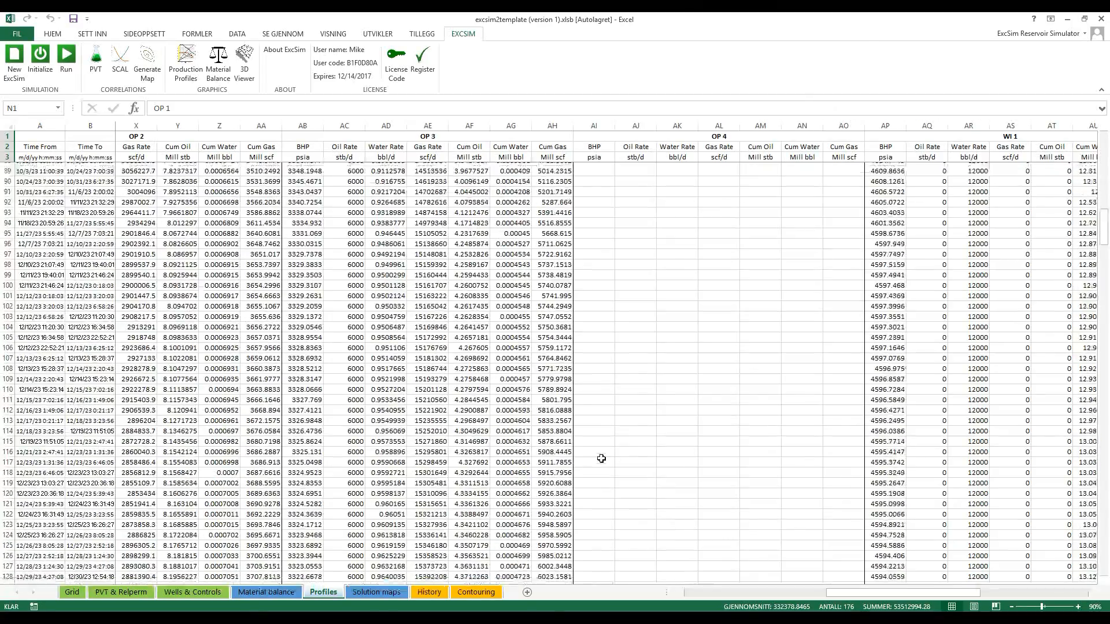
scroll(601, 458, "down", 12)
left_click_drag(921, 595, 779, 595)
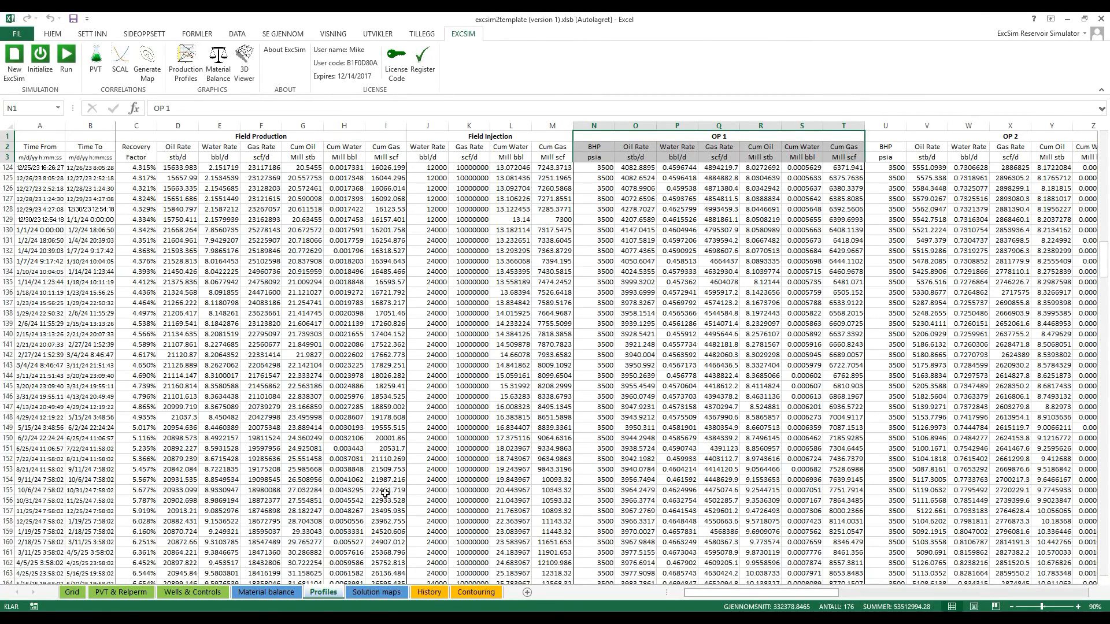
key("ctrl+Home")
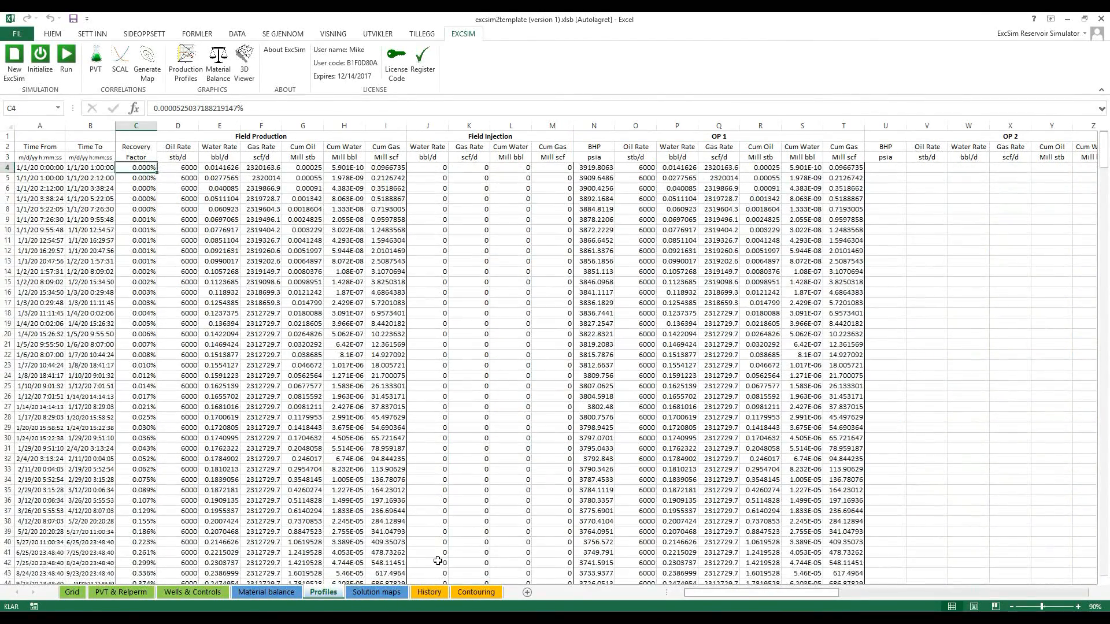
Step: Open the Solution maps sheet and compare the initial and current pressure maps with the pressure change map
left_click(378, 592)
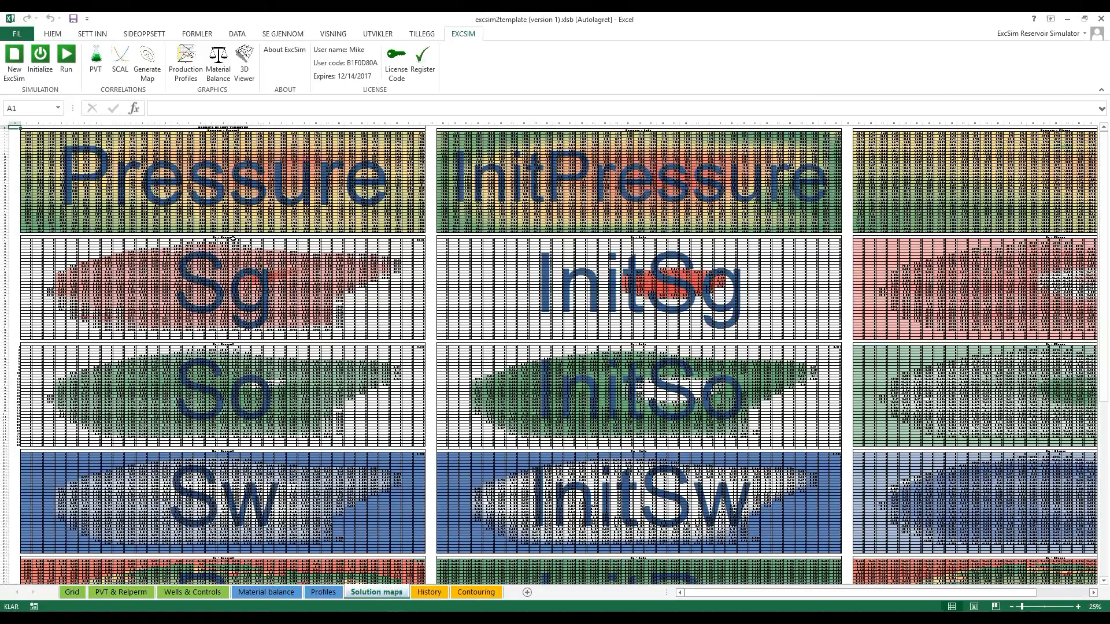
scroll(233, 238, "down", 2)
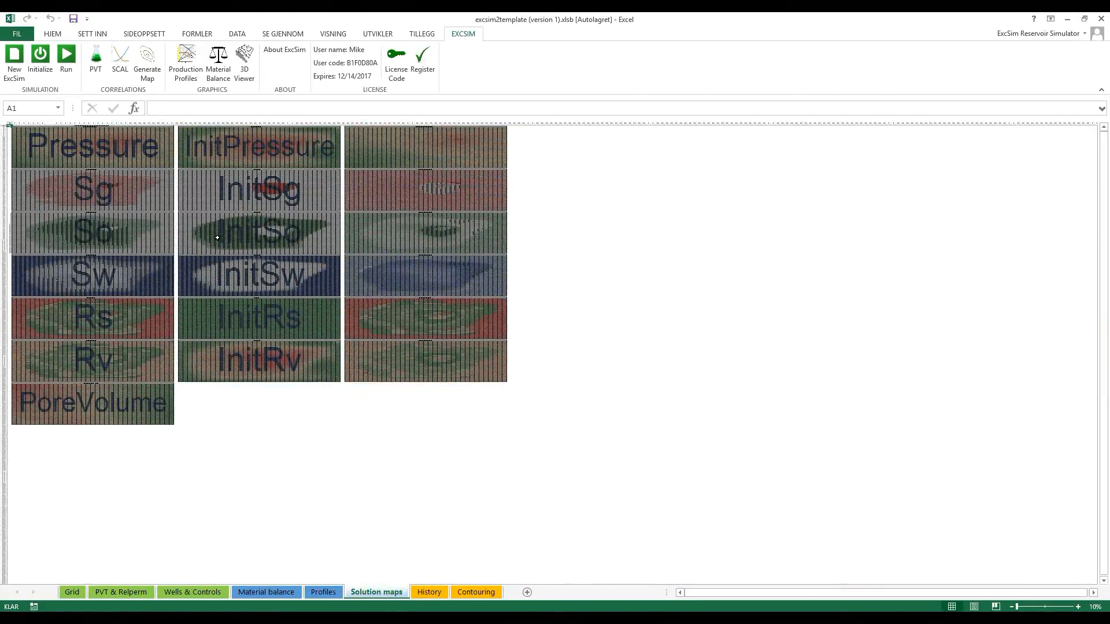
scroll(217, 238, "up", 2)
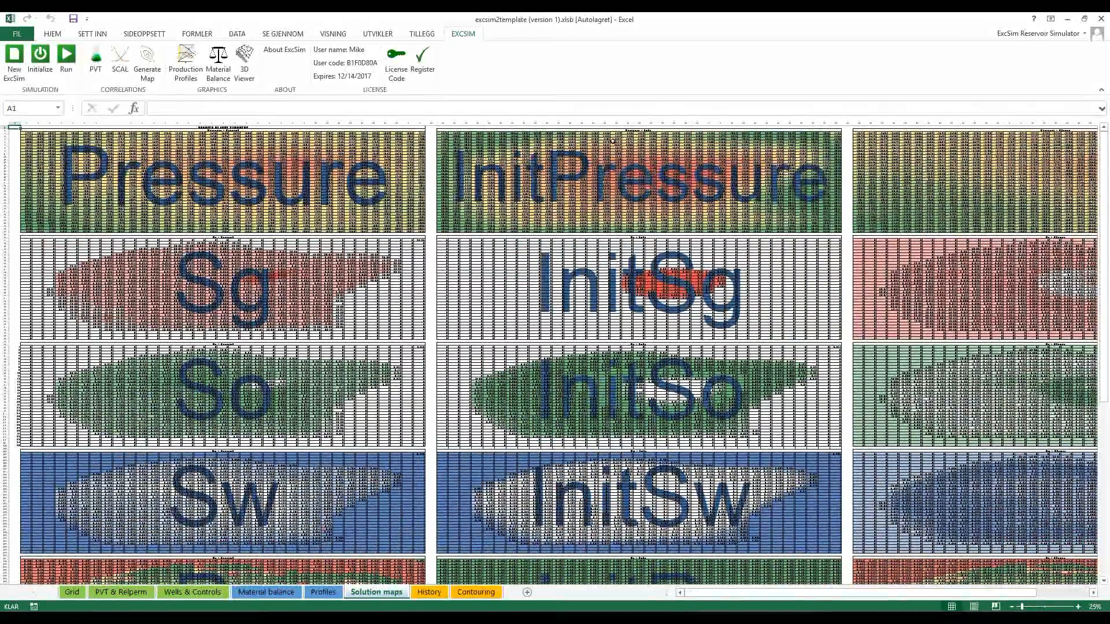
left_click_drag(441, 133, 841, 231)
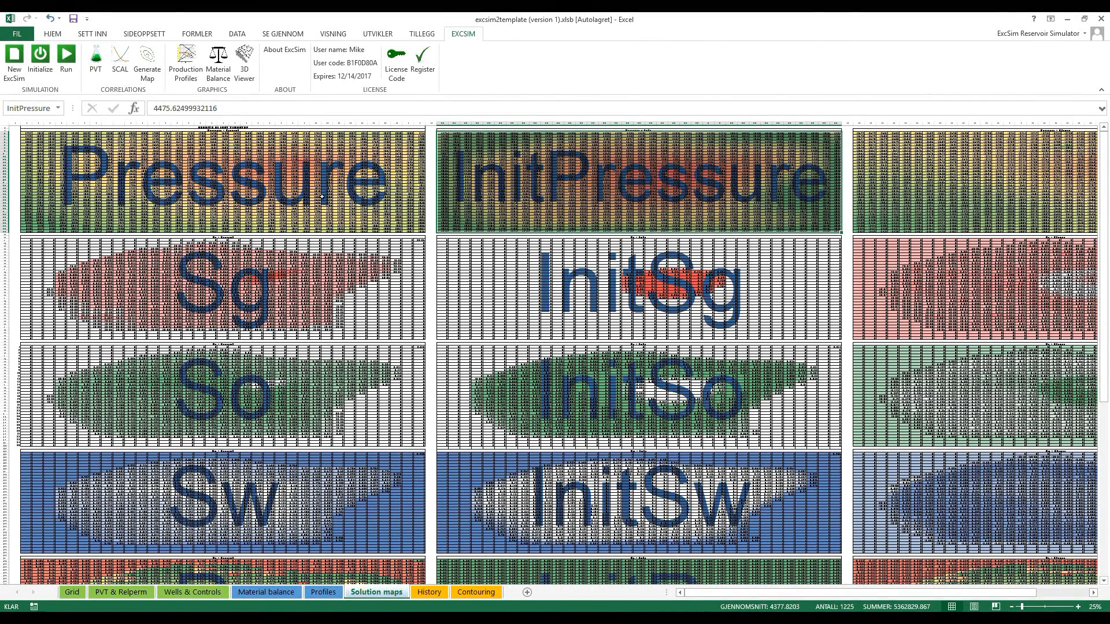
left_click_drag(23, 132, 392, 203)
left_click(113, 147)
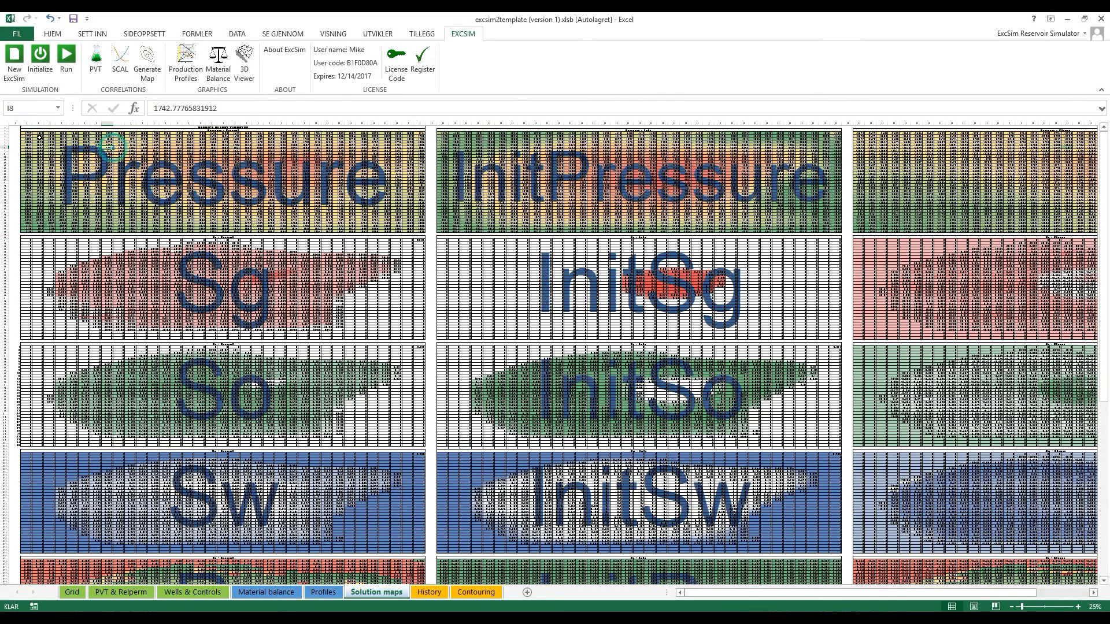
left_click_drag(27, 129, 417, 234)
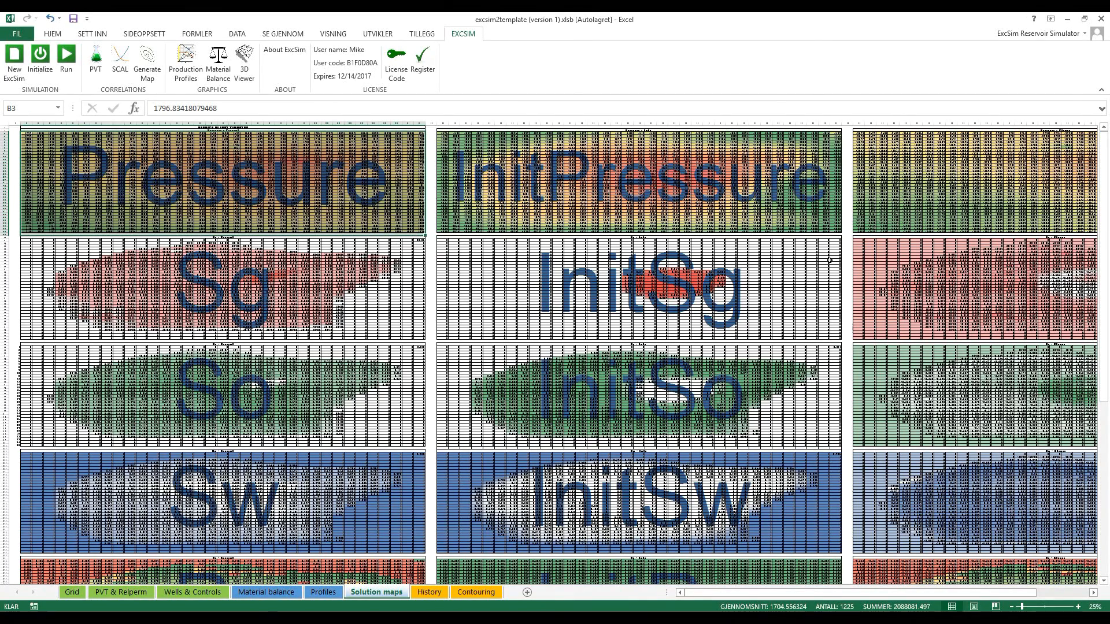
left_click_drag(749, 598, 803, 592)
left_click(882, 166)
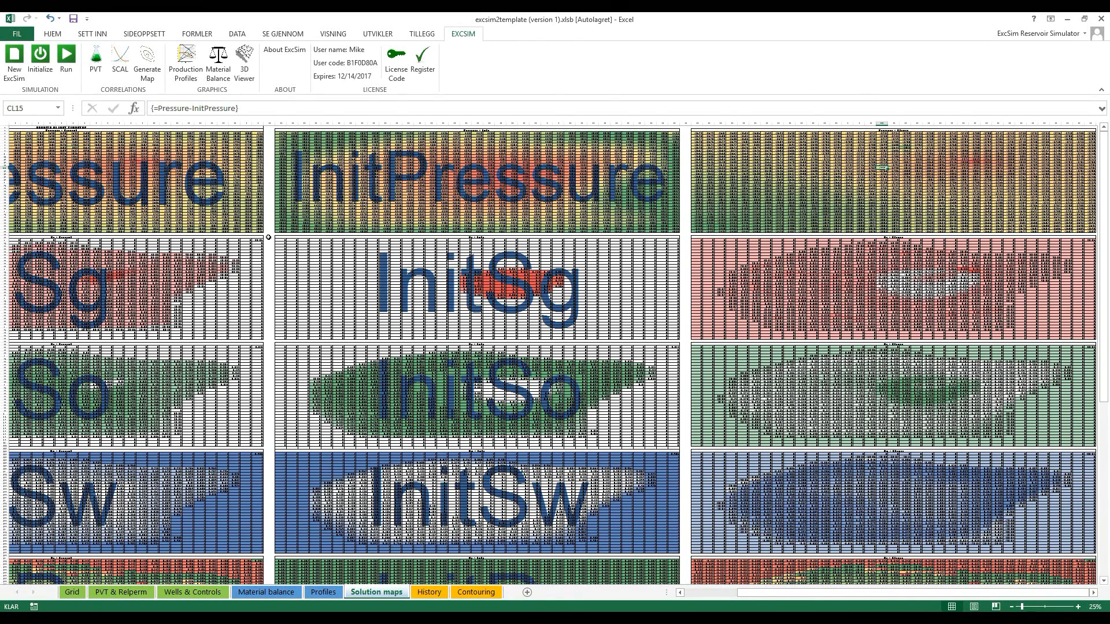
Step: Examine the initial, current and change maps for gas saturation, and check the formula in the oil saturation change map
left_click_drag(281, 237, 382, 336)
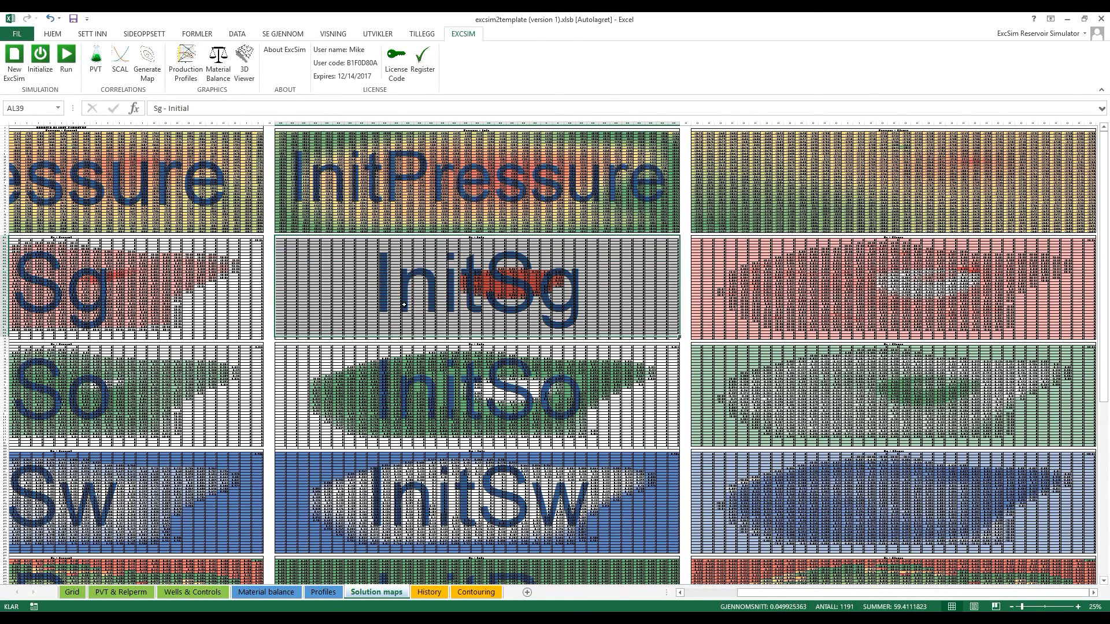
left_click_drag(252, 241, 6, 310)
left_click_drag(847, 595, 868, 595)
left_click_drag(710, 241, 1050, 330)
left_click(927, 415)
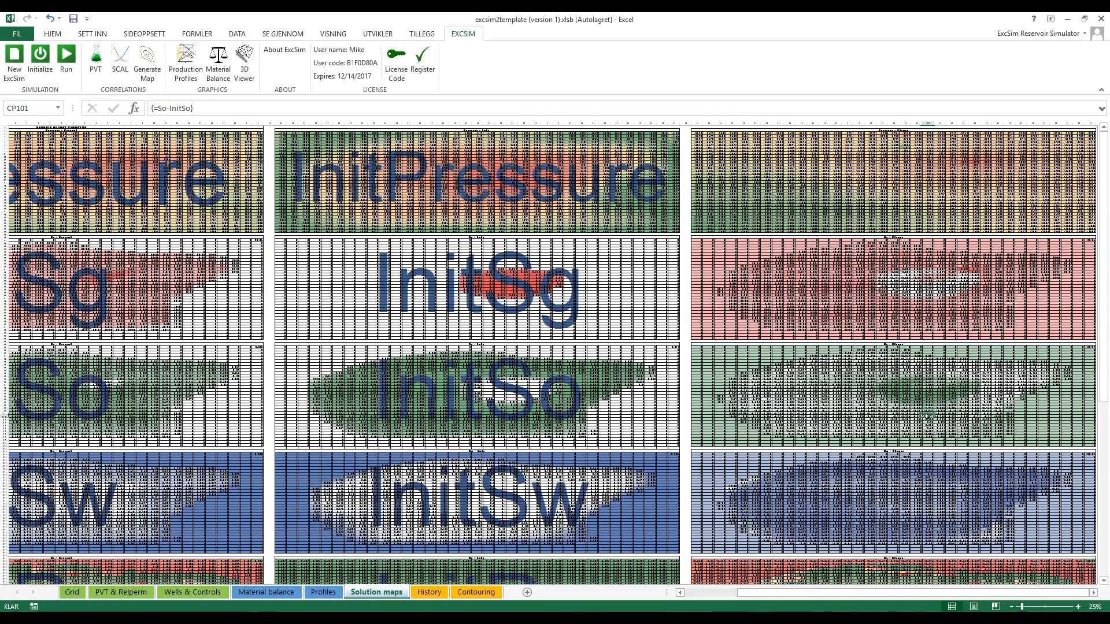
Step: Look over the remaining solution maps down to Rs and return to the Wells & Controls sheet
scroll(861, 507, "down", 6)
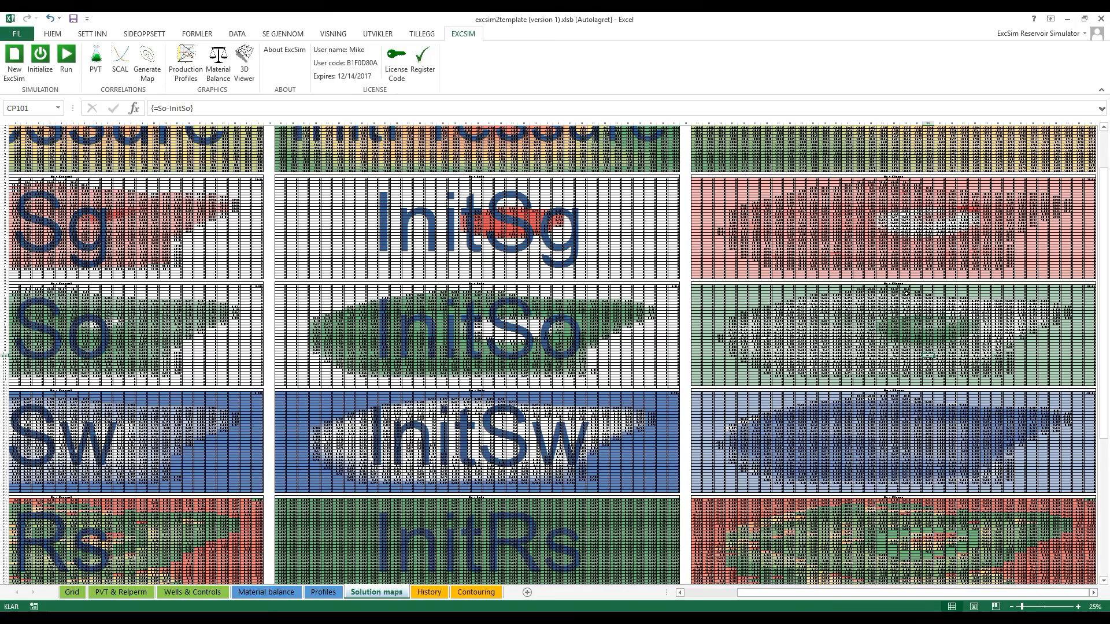
scroll(942, 266, "up", 5)
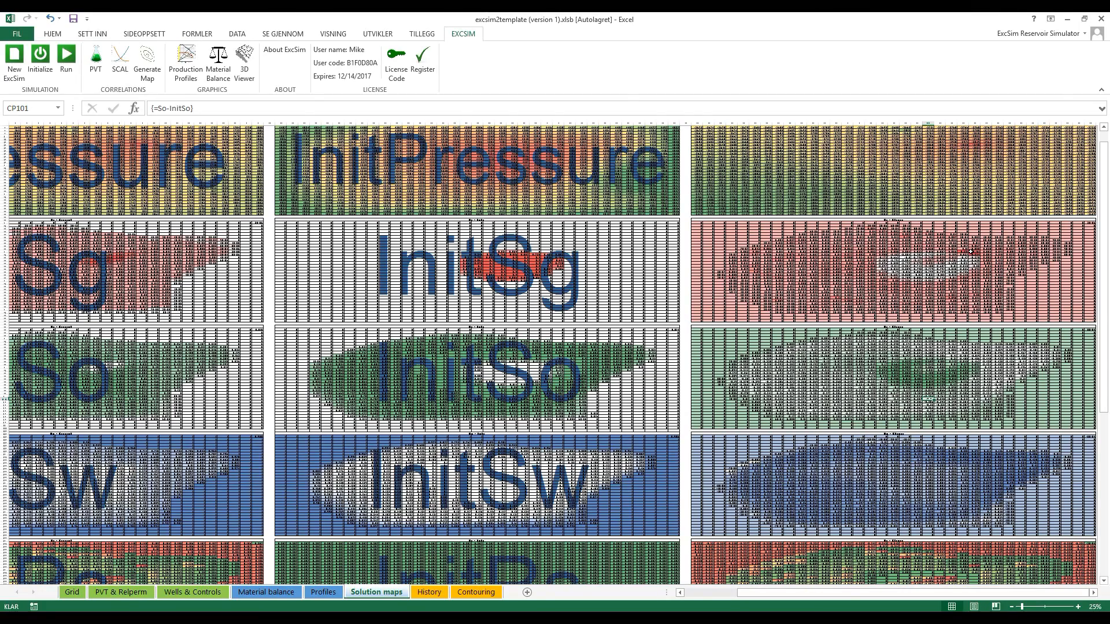
scroll(971, 250, "up", 2)
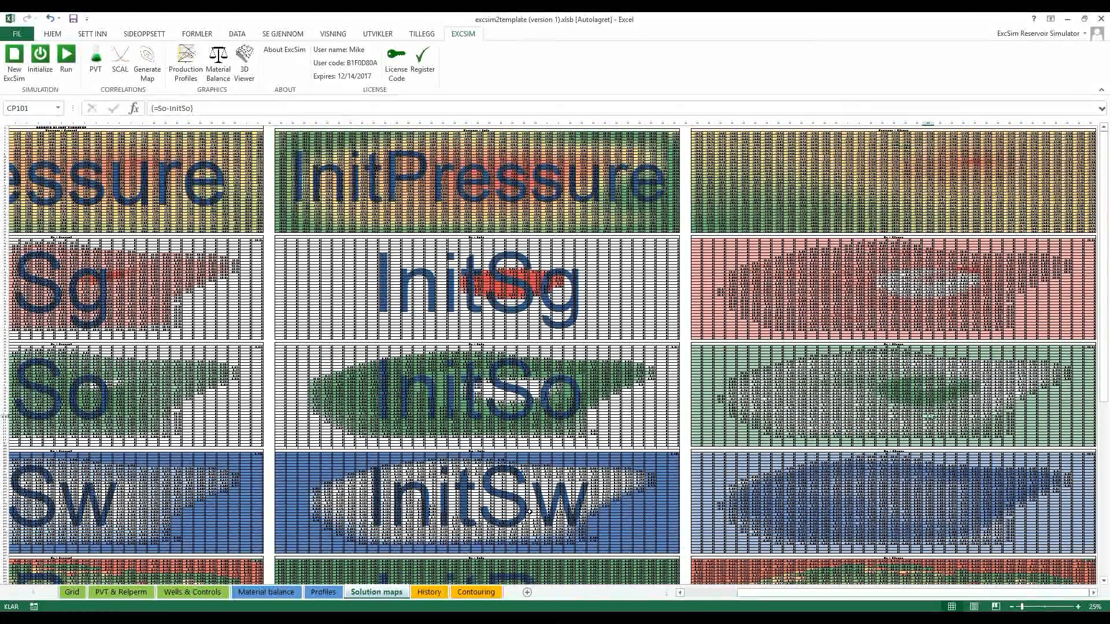
left_click(173, 590)
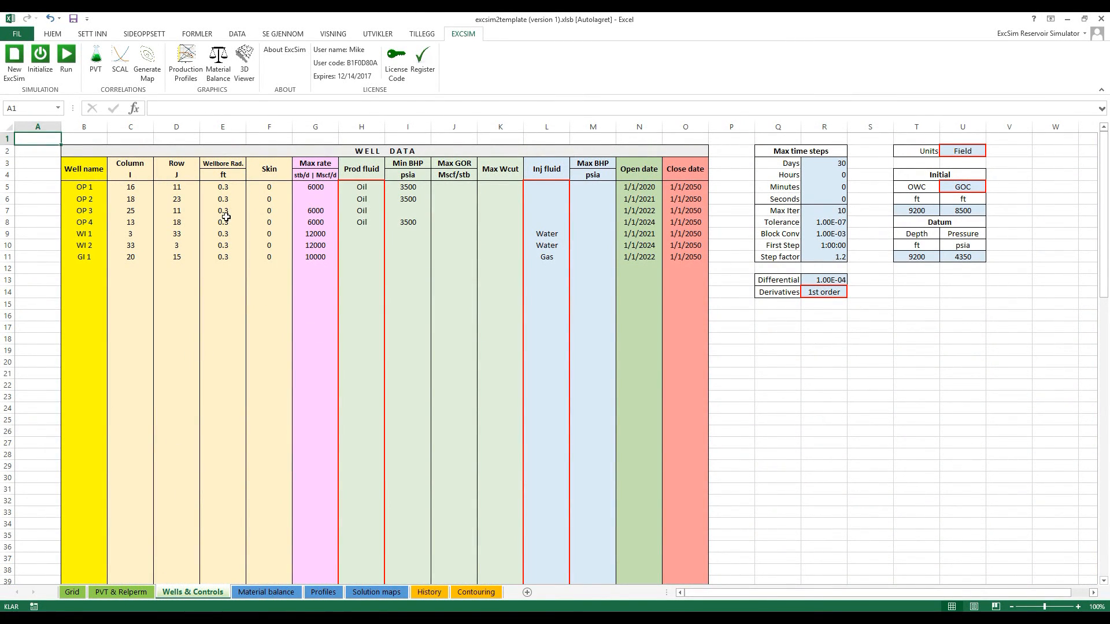